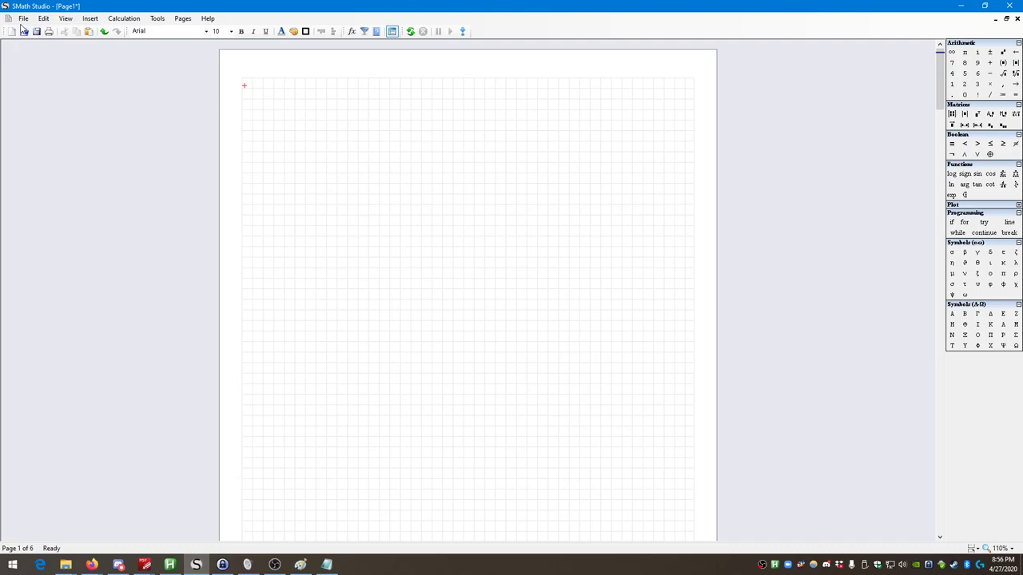
- Browse the file menu and plotting tools, then set the insertion point at the page's top-left
{"action": "left_click", "coordinate": [23, 17]}
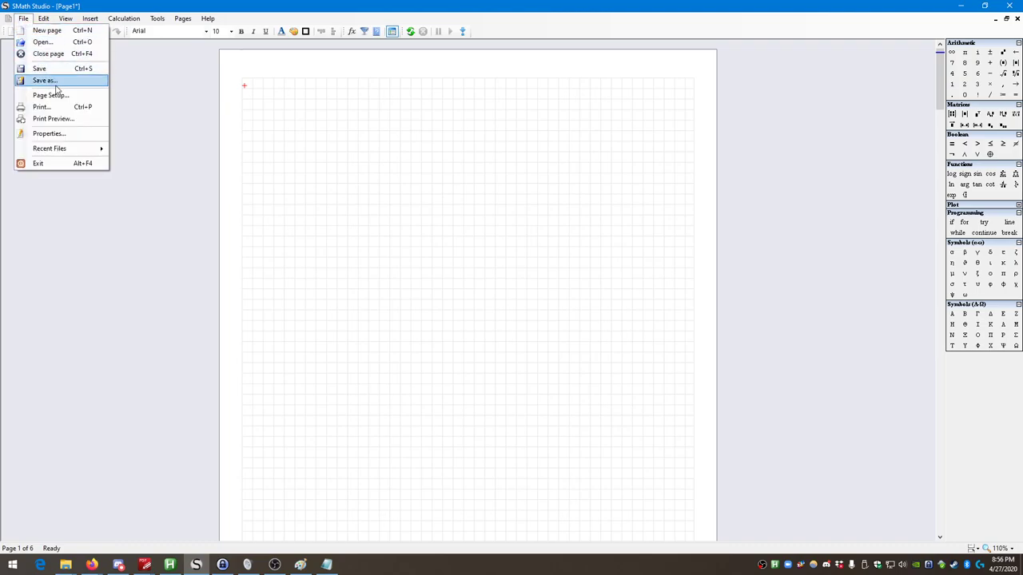
{"action": "mouse_move", "coordinate": [46, 22]}
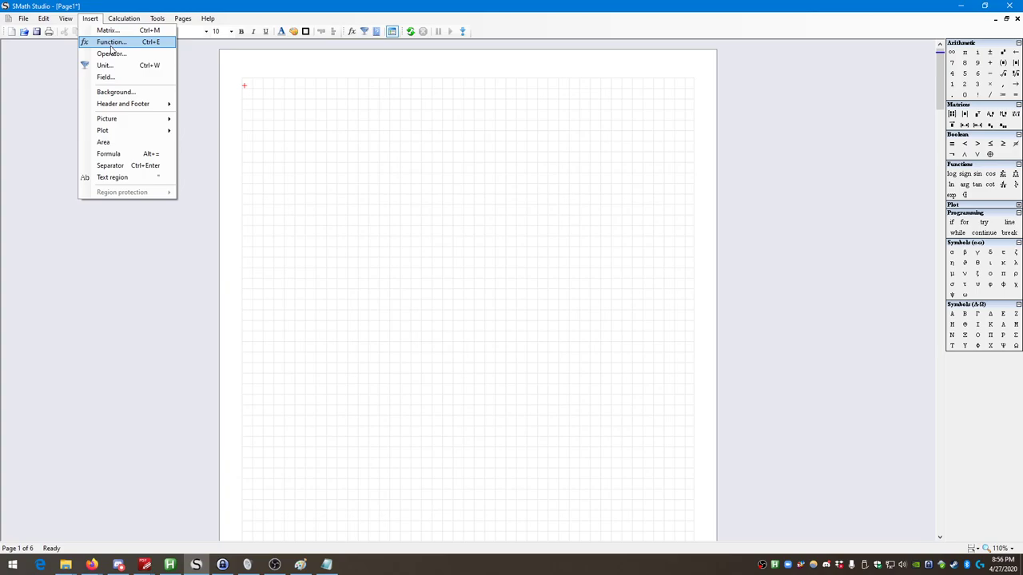
{"action": "mouse_move", "coordinate": [156, 22]}
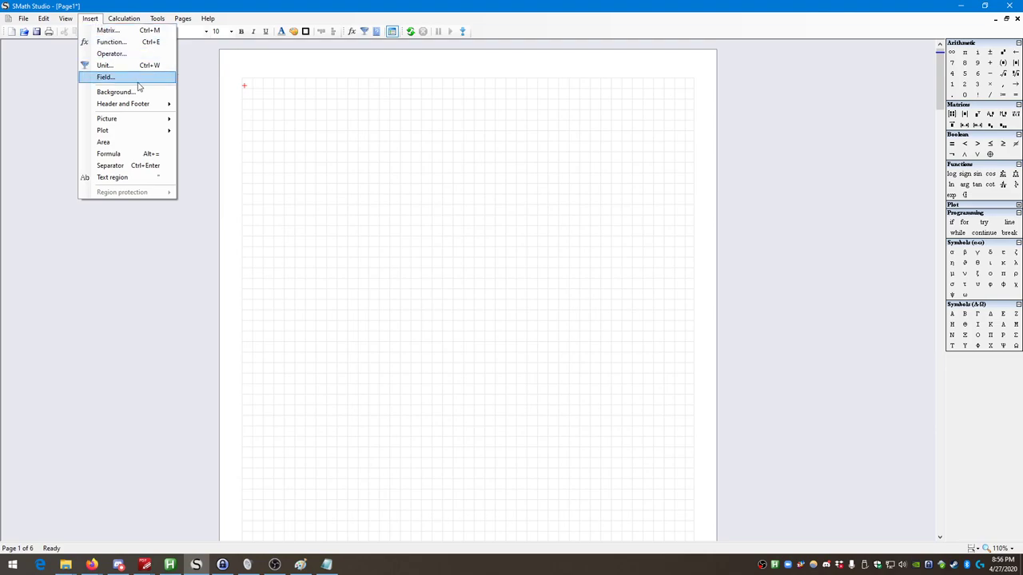
{"action": "left_click", "coordinate": [247, 88]}
{"action": "left_click", "coordinate": [248, 88]}
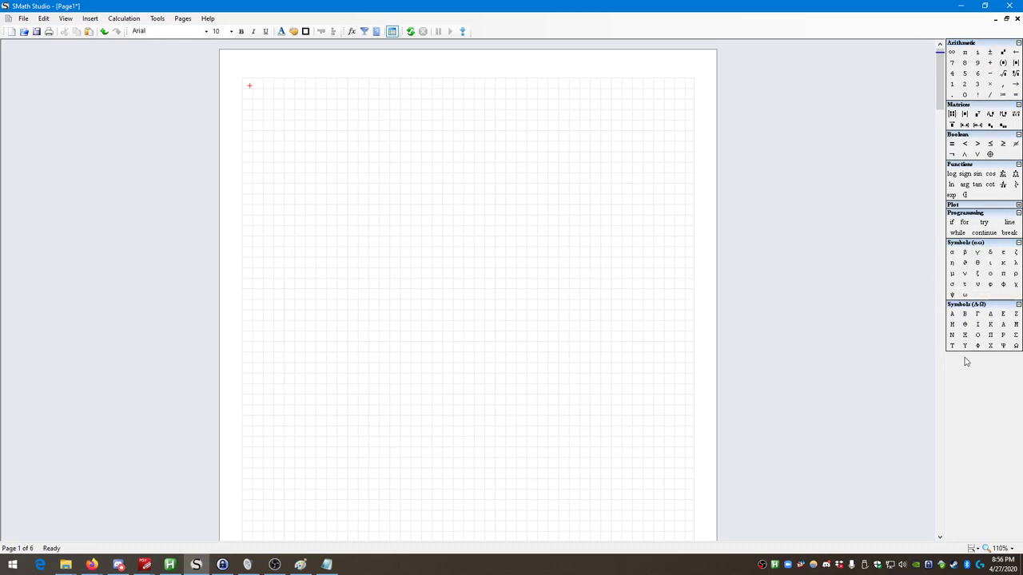
{"action": "left_click", "coordinate": [964, 206]}
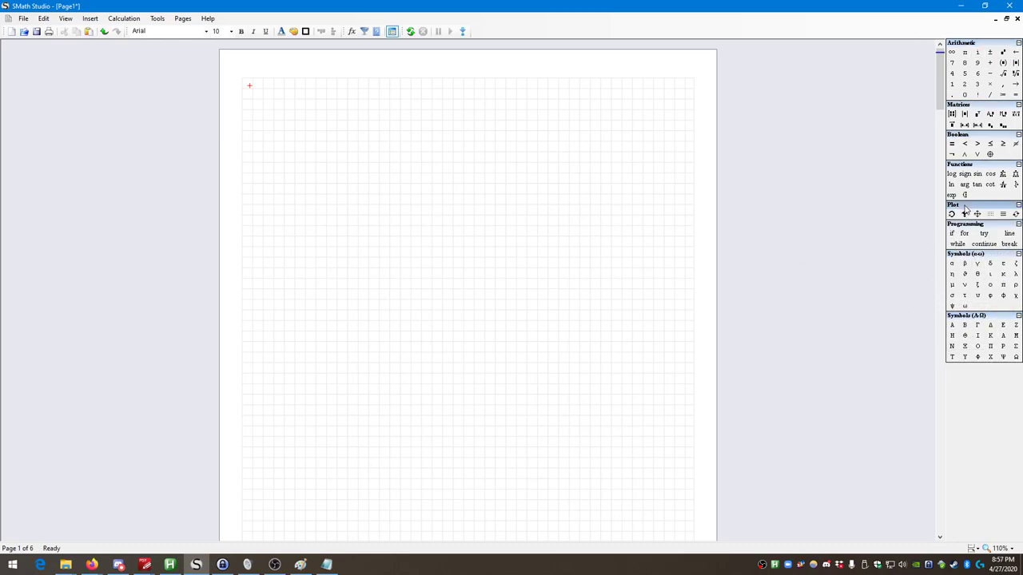
{"action": "left_click", "coordinate": [964, 206]}
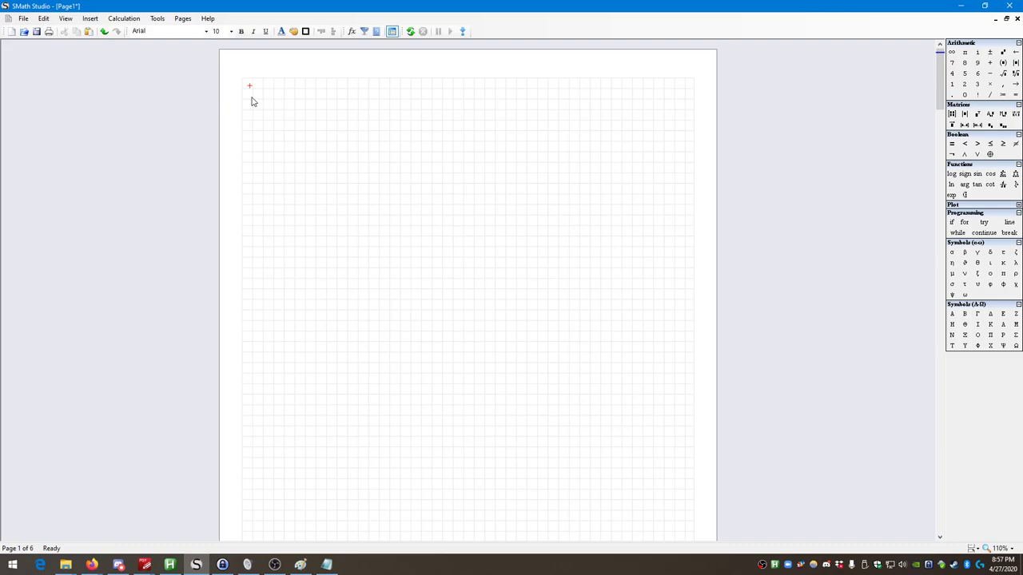
{"action": "left_click", "coordinate": [280, 102]}
{"action": "left_click", "coordinate": [250, 88]}
- Type a test text 'This is' at the top-left, browsing the name suggestions
{"action": "type", "text": "This is text"}
{"action": "key", "text": "BackSpace"}
{"action": "key", "text": "BackSpace"}
{"action": "key", "text": "BackSpace"}
{"action": "key", "text": "BackSpace"}
{"action": "key", "text": "BackSpace"}
{"action": "key", "text": "BackSpace"}
{"action": "key", "text": "BackSpace"}
{"action": "key", "text": "BackSpace"}
{"action": "key", "text": "BackSpace"}
{"action": "key", "text": "BackSpace"}
{"action": "key", "text": "BackSpace"}
{"action": "key", "text": "BackSpace"}
{"action": "type", "text": "This"}
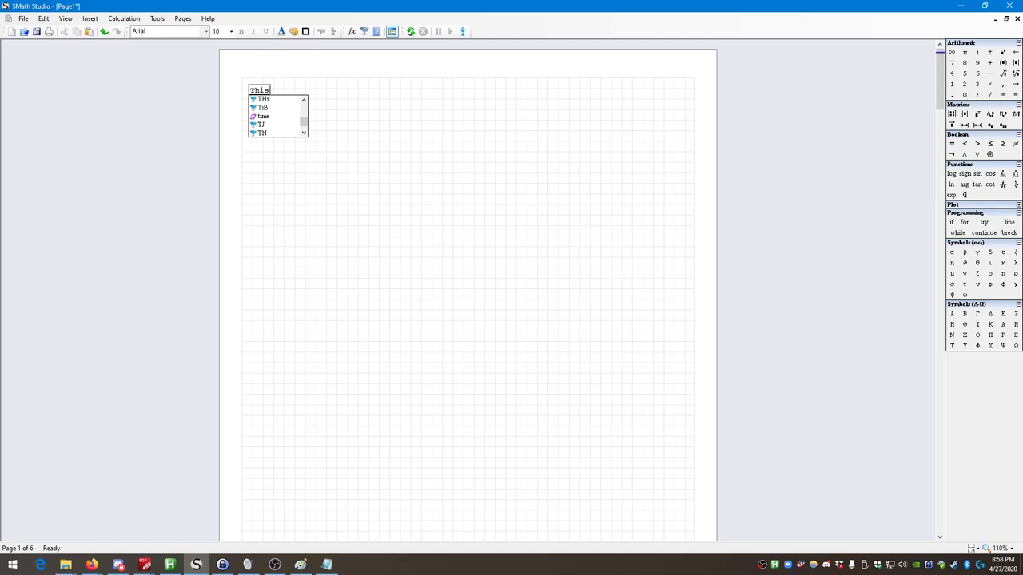
{"action": "key", "text": "Down"}
{"action": "key", "text": "Down"}
{"action": "key", "text": "Down"}
{"action": "key", "text": "Down"}
{"action": "key", "text": "Down"}
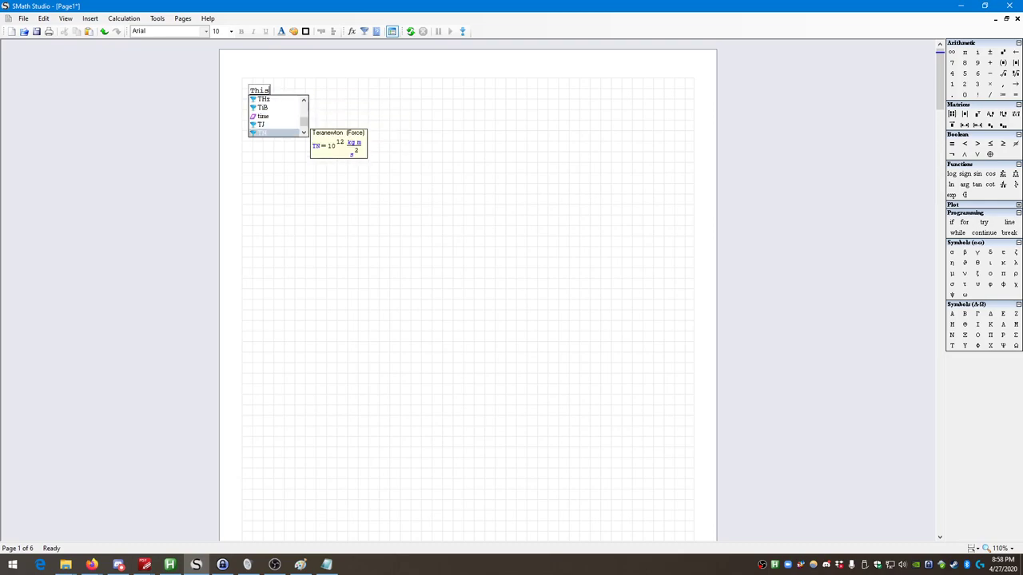
{"action": "key", "text": "Down"}
{"action": "key", "text": "Up"}
{"action": "key", "text": "Up"}
{"action": "key", "text": "Up"}
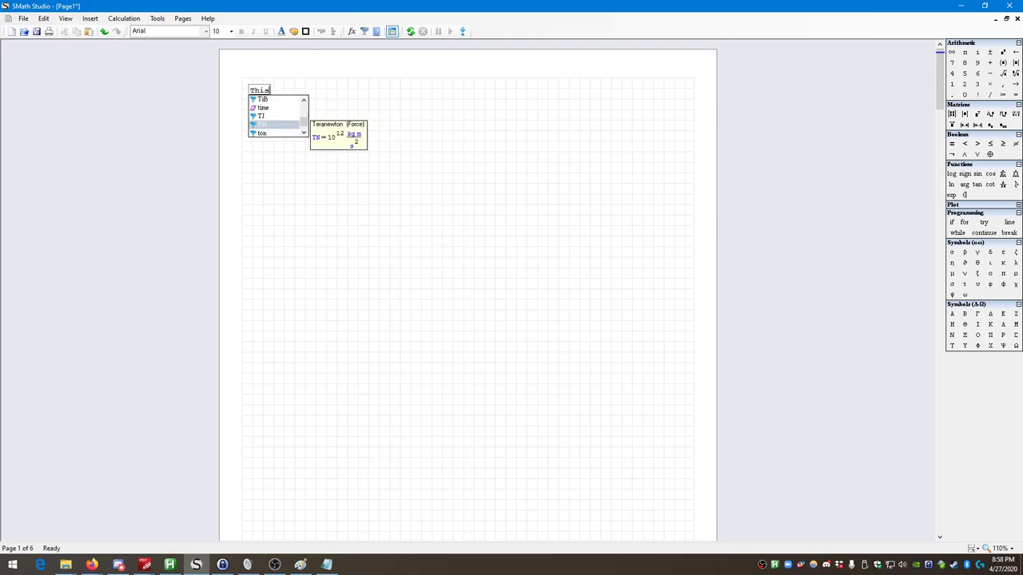
{"action": "key", "text": "Up"}
{"action": "key", "text": "Up"}
{"action": "key", "text": "Up"}
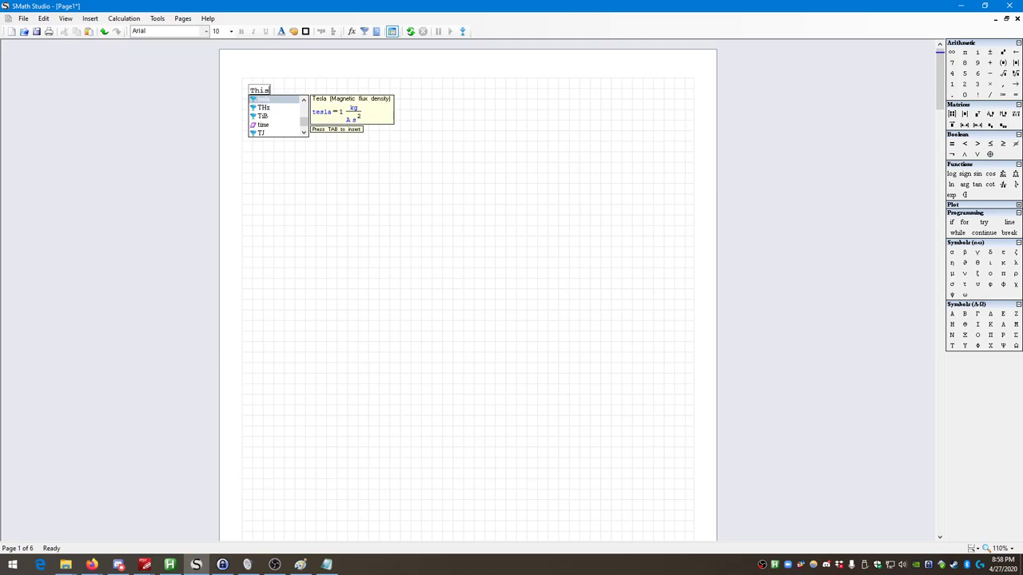
{"action": "type", "text": "is"}
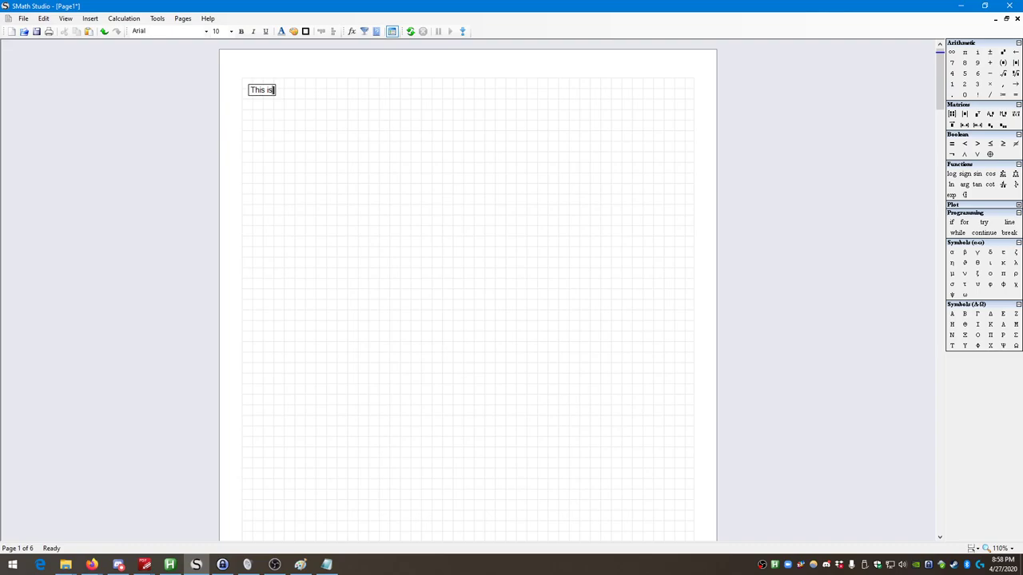
- Select the 'This is' test text region and delete it
{"action": "left_click", "coordinate": [323, 144]}
{"action": "left_click_drag", "start_coordinate": [324, 145], "coordinate": [241, 82]}
{"action": "key", "text": "Delete"}
- Type the heading 'Text boxes' at the page's top-left, fixing typos
{"action": "left_click", "coordinate": [245, 83]}
{"action": "type", "text": "Text bps"}
{"action": "key", "text": "BackSpace"}
{"action": "key", "text": "BackSpace"}
{"action": "type", "text": "oxes,"}
{"action": "key", "text": "BackSpace"}
{"action": "key", "text": "BackSpace"}
- Begin a second heading 'Variables/Functions' to the right of Text boxes
{"action": "left_click", "coordinate": [455, 95]}
{"action": "type", "text": "Vir"}
{"action": "key", "text": "BackSpace"}
{"action": "key", "text": "BackSpace"}
{"action": "type", "text": "a"}
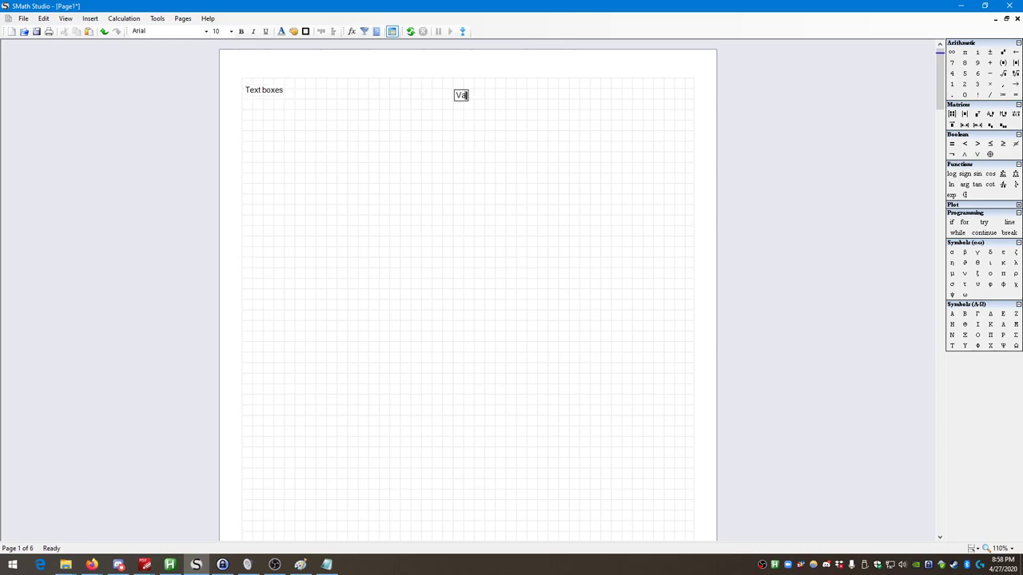
{"action": "type", "text": "riables/Fiunctions"}
- Move the Variables/Functions and Text boxes headings up into line at the top
{"action": "left_click_drag", "start_coordinate": [452, 83], "coordinate": [555, 148]}
{"action": "left_click", "coordinate": [290, 138]}
{"action": "left_click_drag", "start_coordinate": [289, 138], "coordinate": [246, 100]}
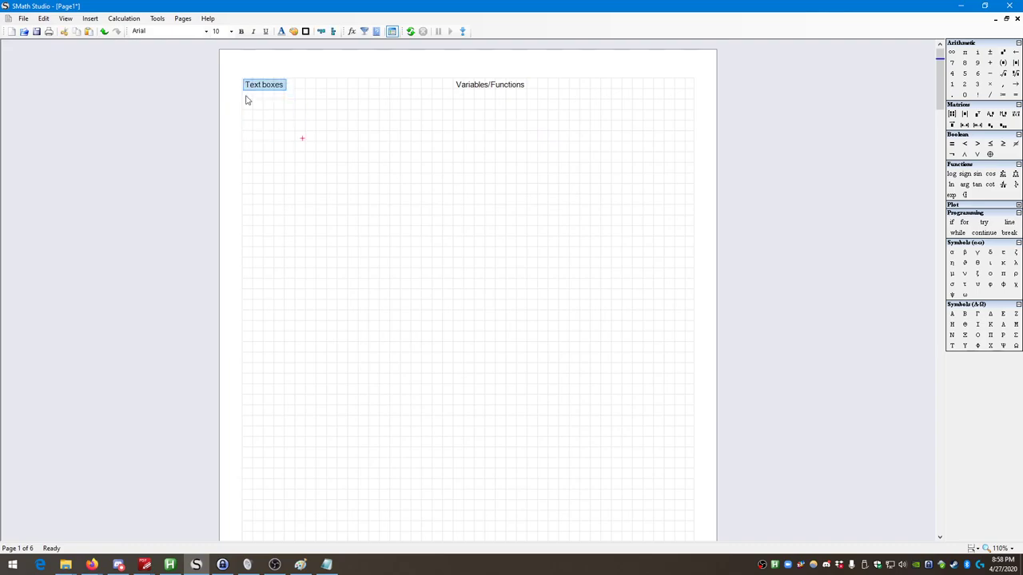
{"action": "left_click", "coordinate": [253, 109]}
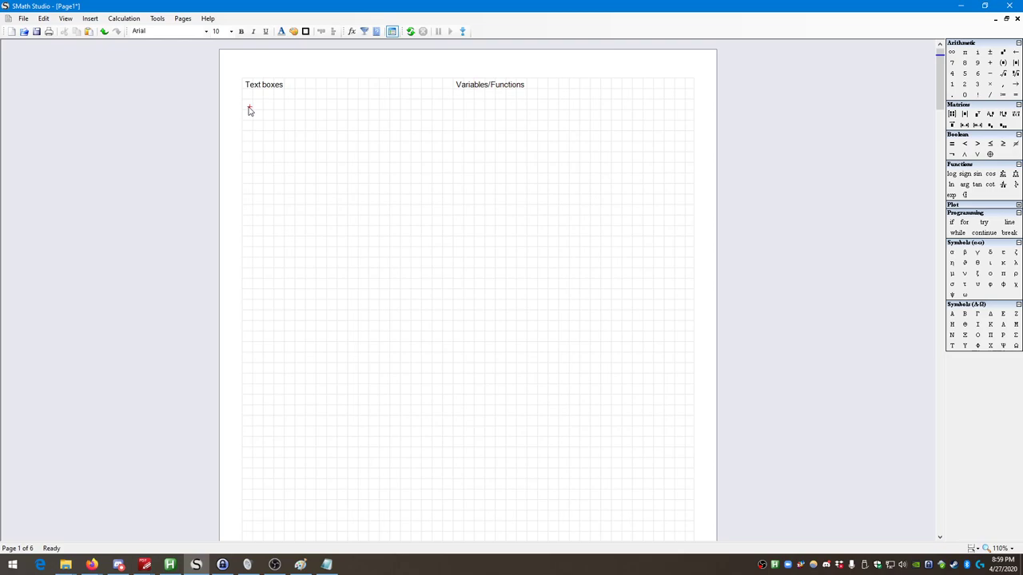
- Create an empty text region below the headings and delete it
{"action": "left_click", "coordinate": [249, 98]}
{"action": "key", "text": "shift+apostrophe"}
{"action": "left_click_drag", "start_coordinate": [312, 154], "coordinate": [233, 100]}
{"action": "key", "text": "Delete"}
- Remove an empty := template under Variables/Functions and shift a leftover region left
{"action": "left_click", "coordinate": [486, 97]}
{"action": "key", "text": "ctrl+space"}
{"action": "type", "text": ":"}
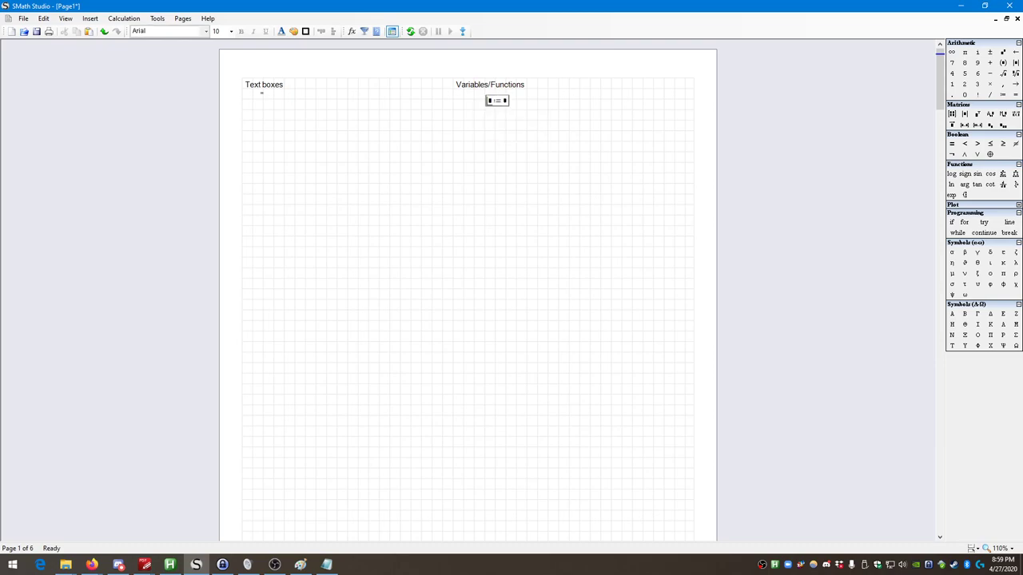
{"action": "left_click_drag", "start_coordinate": [534, 117], "coordinate": [476, 103]}
{"action": "key", "text": "Delete"}
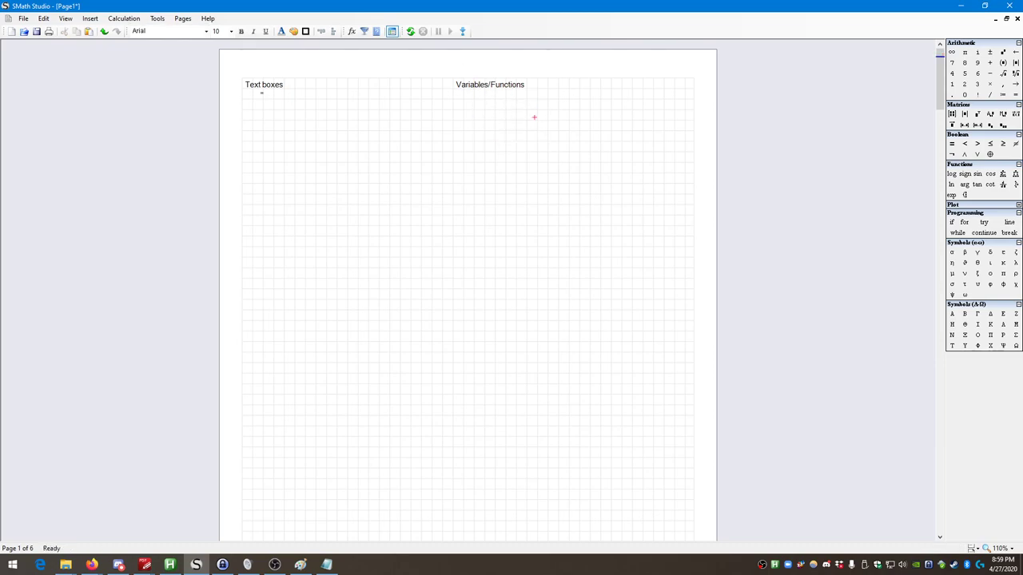
{"action": "left_click", "coordinate": [574, 129]}
{"action": "left_click_drag", "start_coordinate": [572, 159], "coordinate": [487, 120]}
- Write 'This is a textbox. It handles labels and nothing else.' and start a 'Defining Functions:' label below
{"action": "left_click", "coordinate": [249, 119]}
{"action": "key", "text": "quotedbl"}
{"action": "type", "text": "This is a textbox. "}
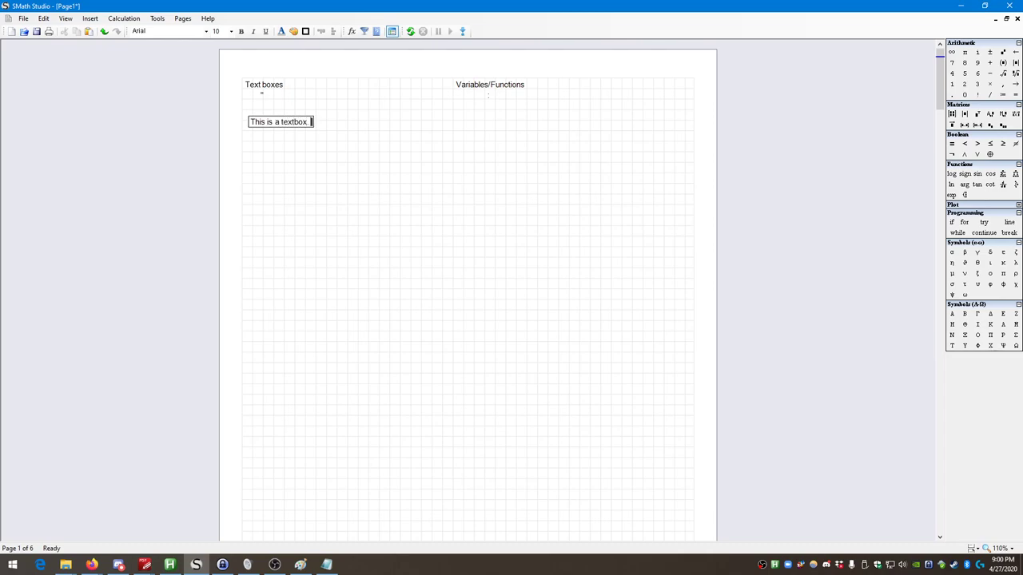
{"action": "type", "text": "It handles labels and nothing else."}
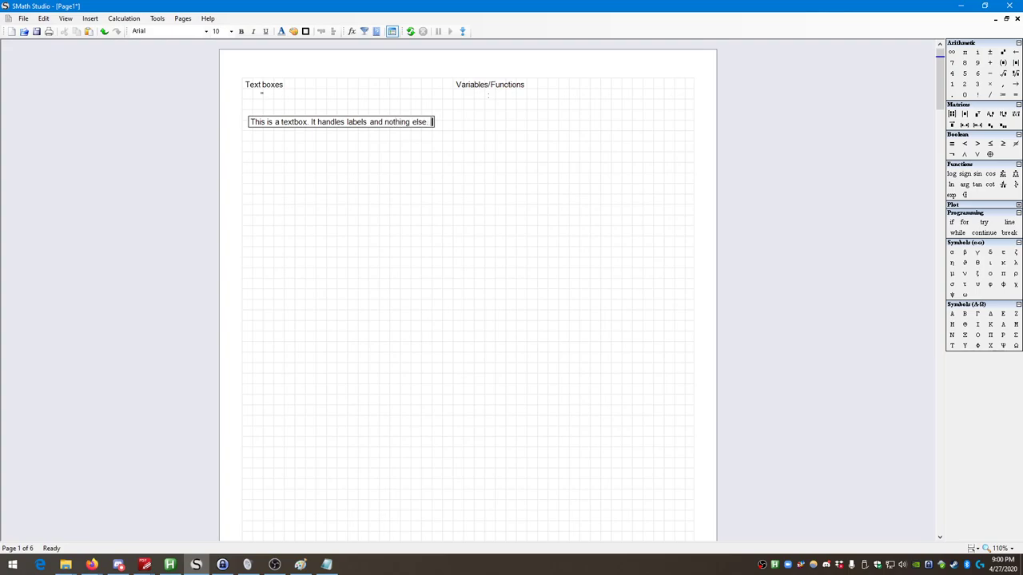
{"action": "left_click_drag", "start_coordinate": [526, 239], "coordinate": [291, 126]}
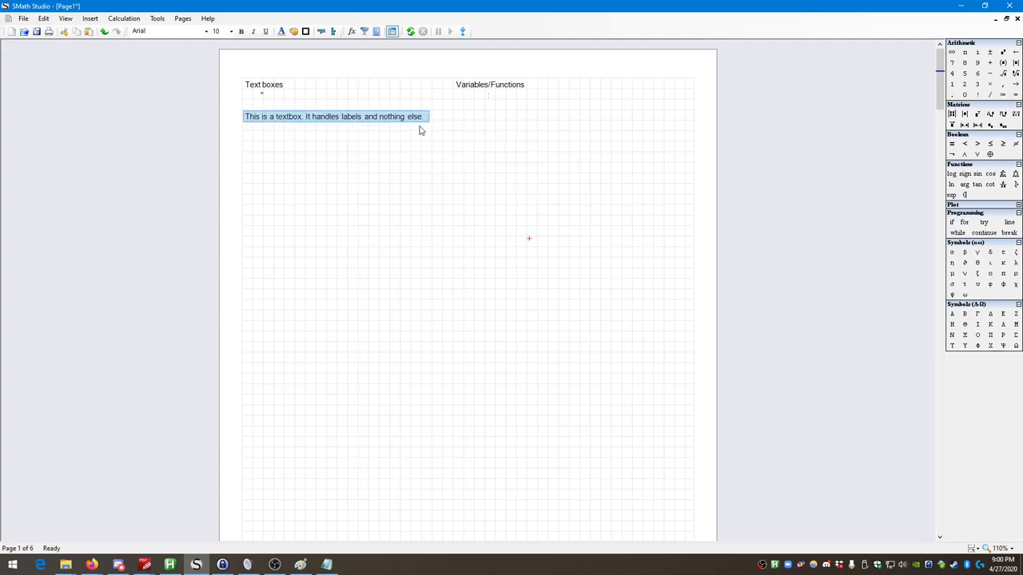
{"action": "left_click", "coordinate": [249, 136]}
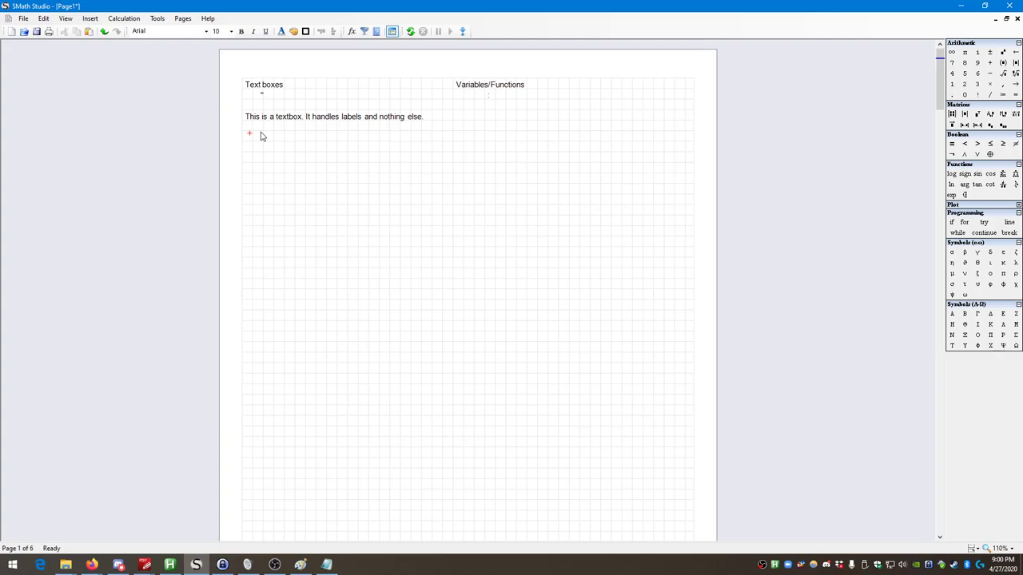
{"action": "key", "text": "quotedbl"}
{"action": "type", "text": "Defining Functions:"}
- Insert an empty definition template below the 'Defining Functions:' label
{"action": "left_click_drag", "start_coordinate": [358, 202], "coordinate": [267, 150]}
{"action": "left_click", "coordinate": [249, 157]}
{"action": "key", "text": "colon"}
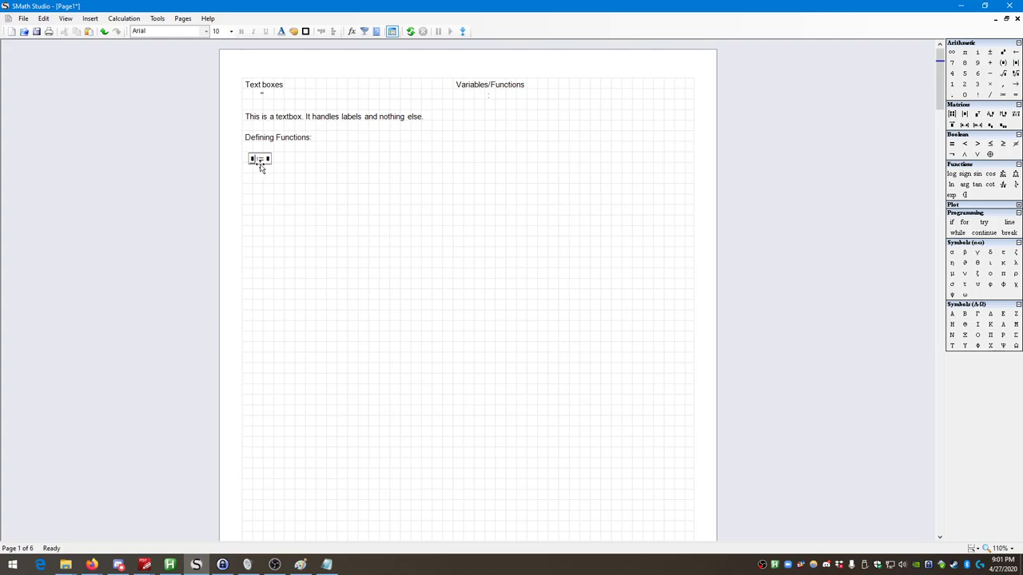
- Add a ':= "is defined as"' text note beside the label, aligned with it
{"action": "left_click", "coordinate": [396, 139]}
{"action": "key", "text": "colon"}
{"action": "key", "text": "BackSpace"}
{"action": "key", "text": "quotedbl"}
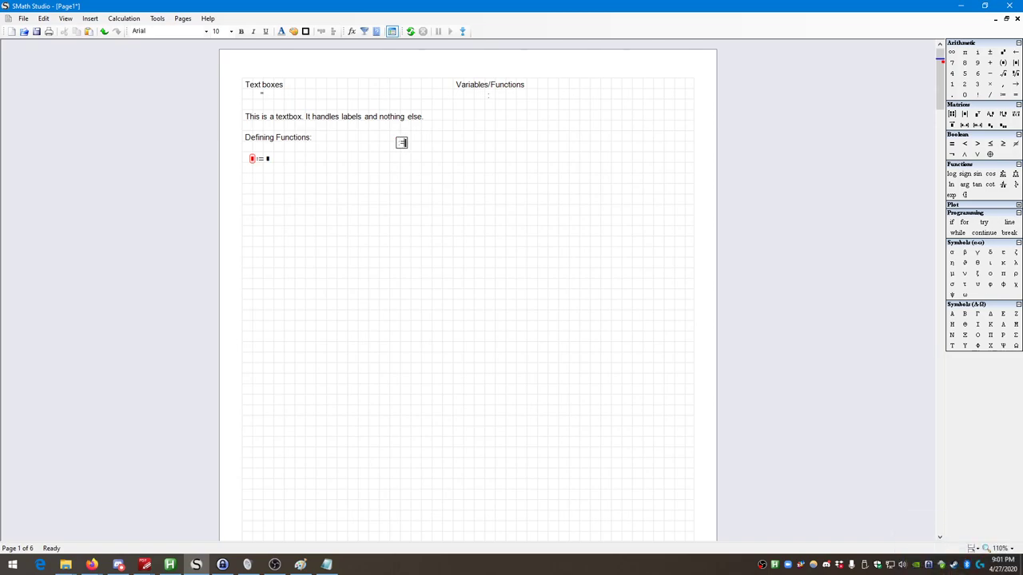
{"action": "type", "text": ":="}
{"action": "type", "text": " \"is define"}
{"action": "type", "text": "d as\""}
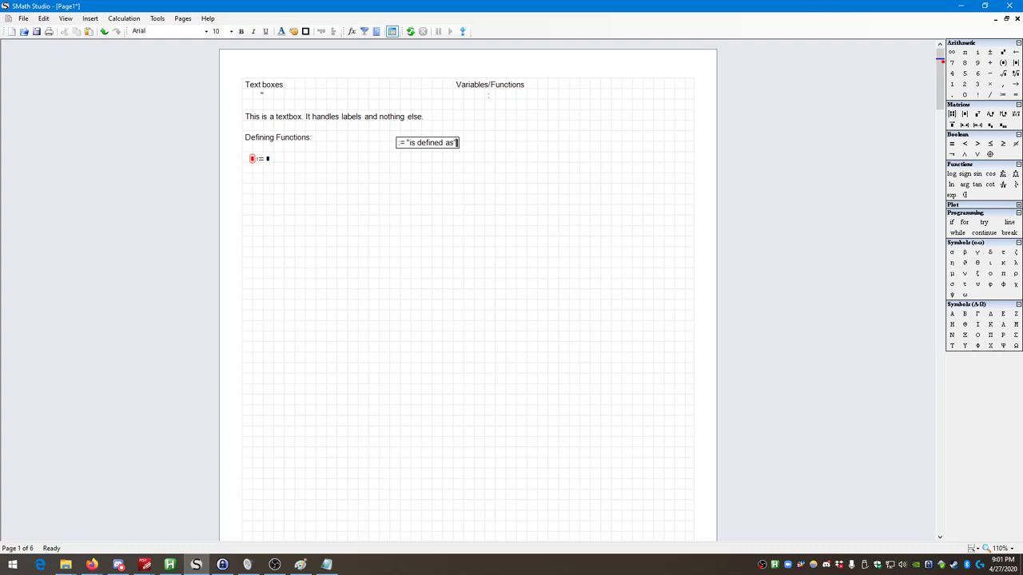
{"action": "left_click", "coordinate": [517, 188]}
{"action": "left_click_drag", "start_coordinate": [503, 186], "coordinate": [413, 147]}
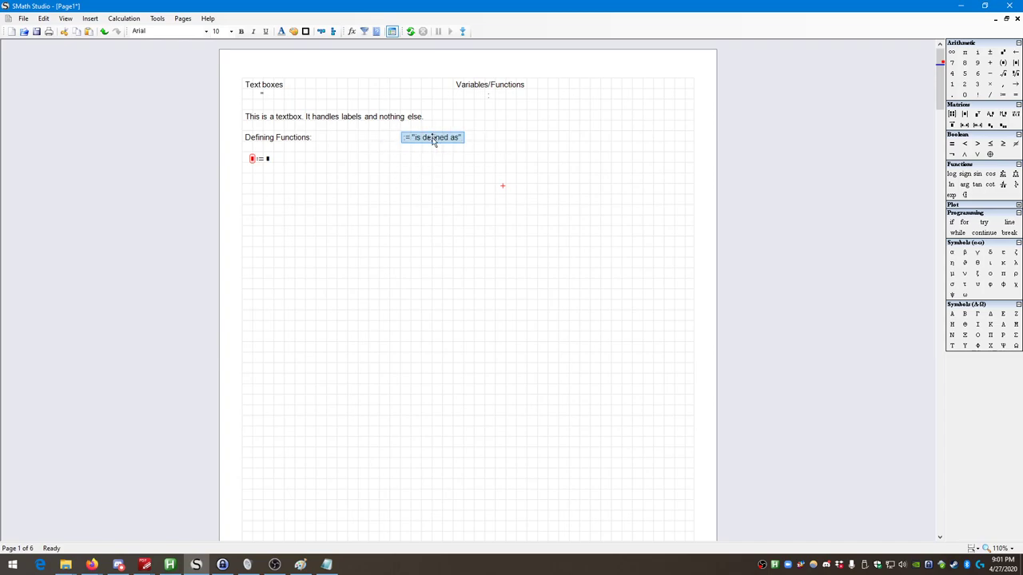
- Fill the empty definition as x := 6, correcting the value from 7
{"action": "left_click", "coordinate": [302, 168]}
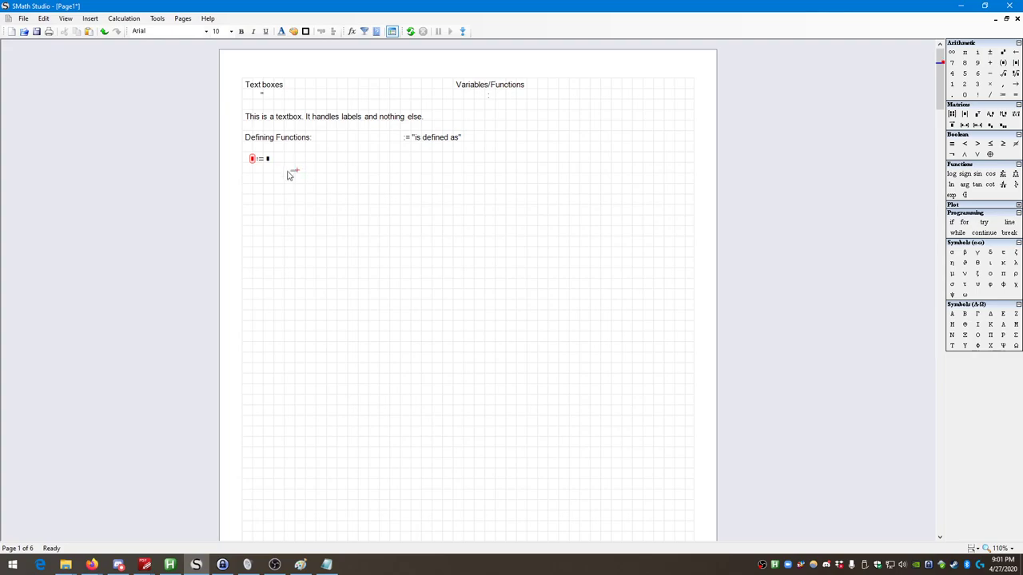
{"action": "left_click", "coordinate": [257, 162]}
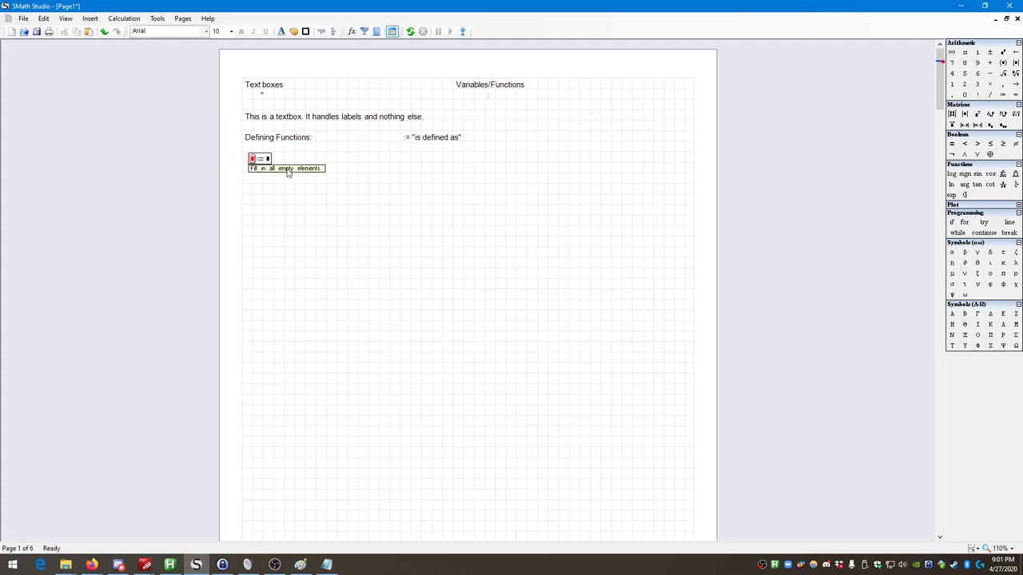
{"action": "type", "text": "x"}
{"action": "key", "text": "Right"}
{"action": "type", "text": "7"}
{"action": "key", "text": "BackSpace"}
{"action": "type", "text": "6"}
{"action": "left_click", "coordinate": [296, 201]}
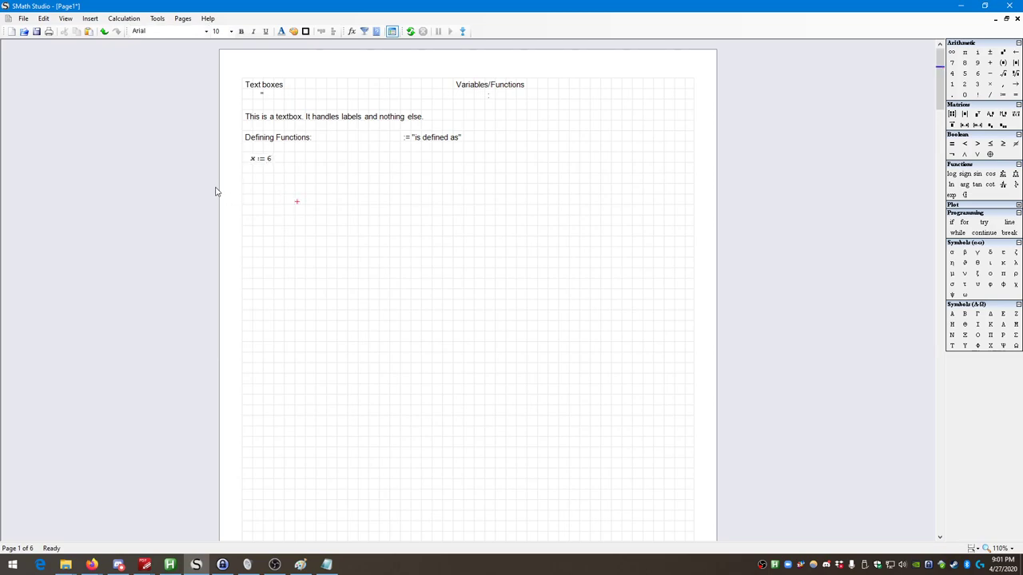
- Define y := 9 on the line below x := 6
{"action": "left_click", "coordinate": [250, 182]}
{"action": "key", "text": "colon"}
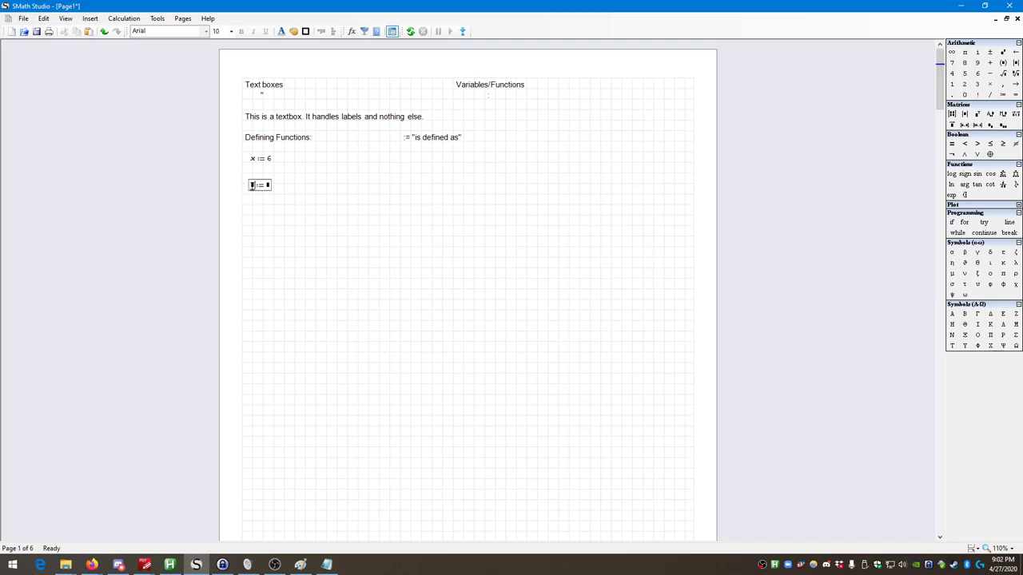
{"action": "type", "text": "y"}
{"action": "key", "text": "Tab"}
{"action": "left_click", "coordinate": [247, 175]}
- Create stray empty definitions below y := 9 and remove them
{"action": "left_click", "coordinate": [264, 209]}
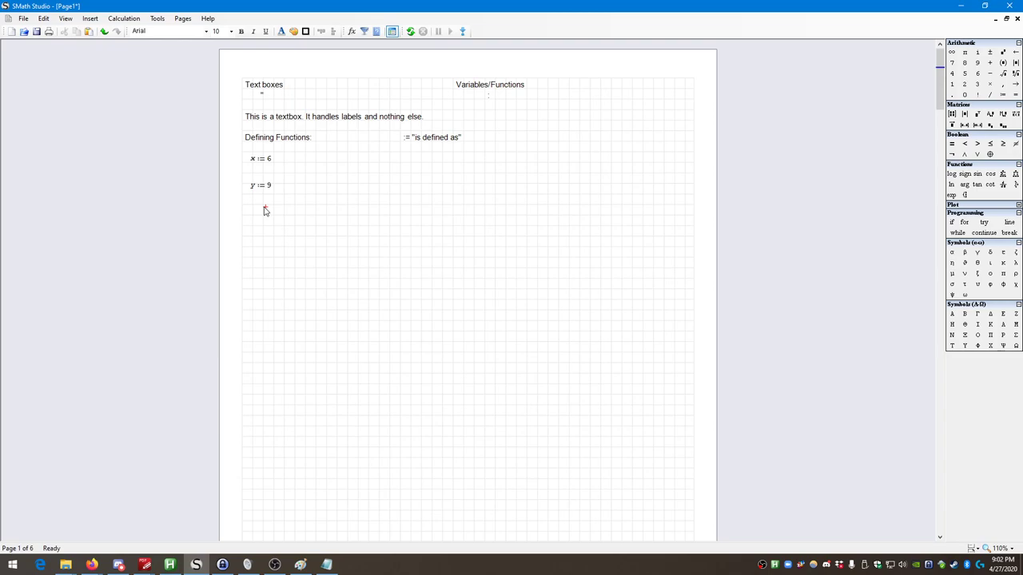
{"action": "mouse_move", "coordinate": [267, 195]}
{"action": "left_click", "coordinate": [250, 208]}
{"action": "type", "text": ":="}
{"action": "left_click_drag", "start_coordinate": [266, 233], "coordinate": [249, 207]}
{"action": "key", "text": "Delete"}
{"action": "left_click", "coordinate": [244, 210]}
{"action": "type", "text": ":"}
{"action": "left_click_drag", "start_coordinate": [307, 244], "coordinate": [221, 217]}
- Delete the stray template and define z := 10 below y := 9
{"action": "key", "text": "Delete"}
{"action": "type", "text": "z"}
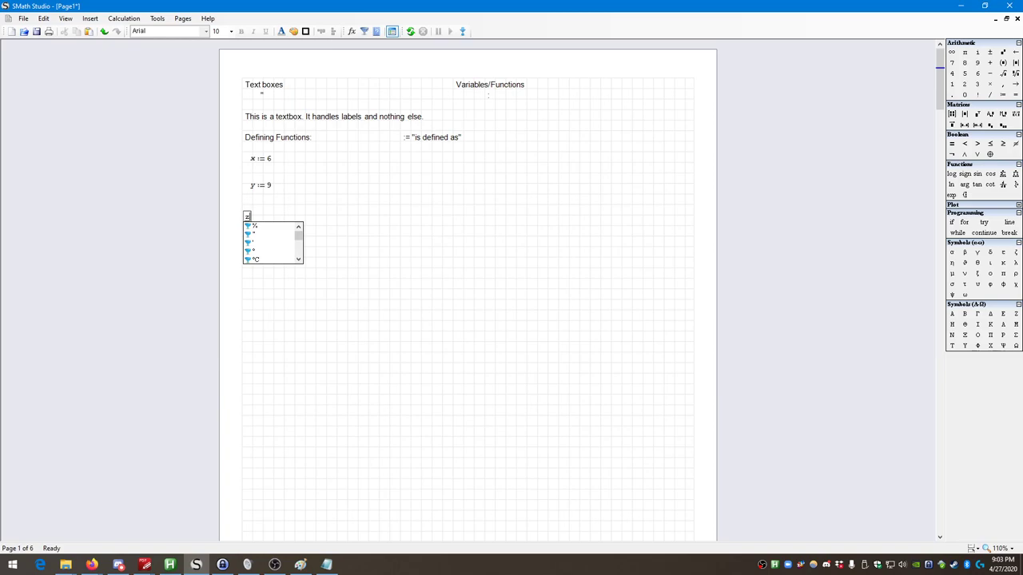
{"action": "type", "text": ":="}
{"action": "type", "text": "10"}
{"action": "key", "text": "Return"}
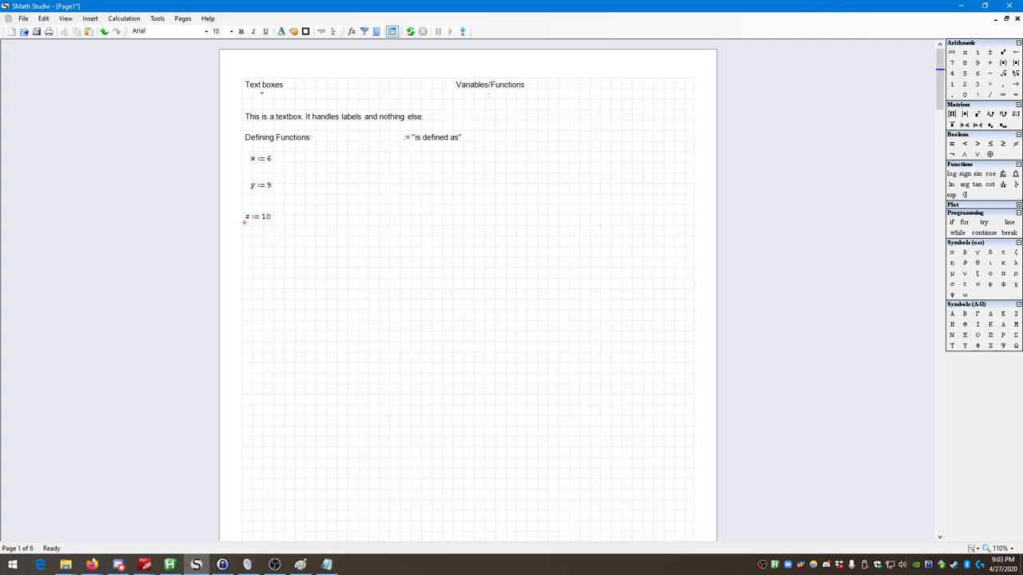
{"action": "left_click_drag", "start_coordinate": [307, 233], "coordinate": [262, 201]}
- Redefine z := 12 below it, then box-select all the x, y and z definitions
{"action": "left_click", "coordinate": [248, 220]}
{"action": "type", "text": "z "}
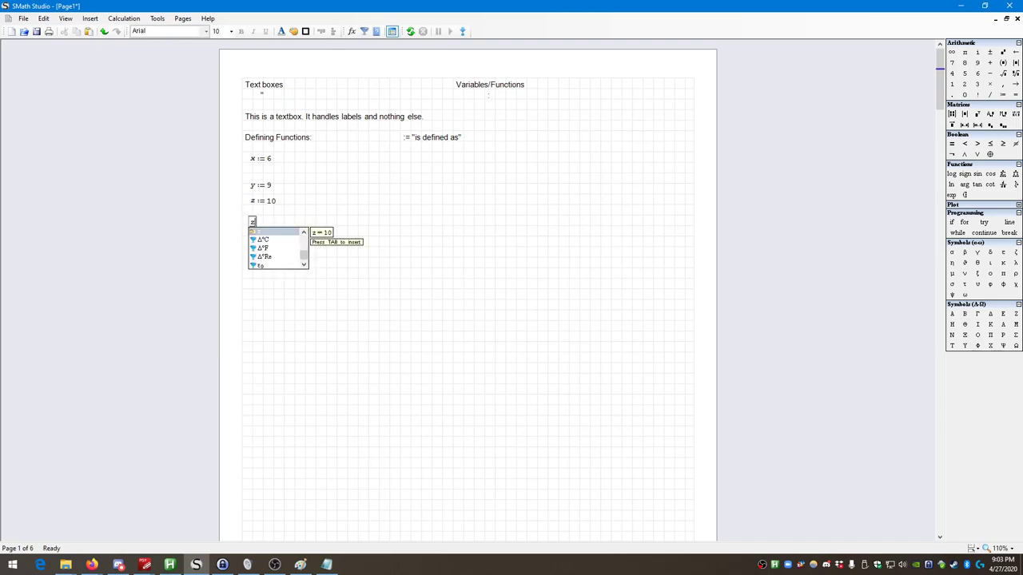
{"action": "type", "text": ":="}
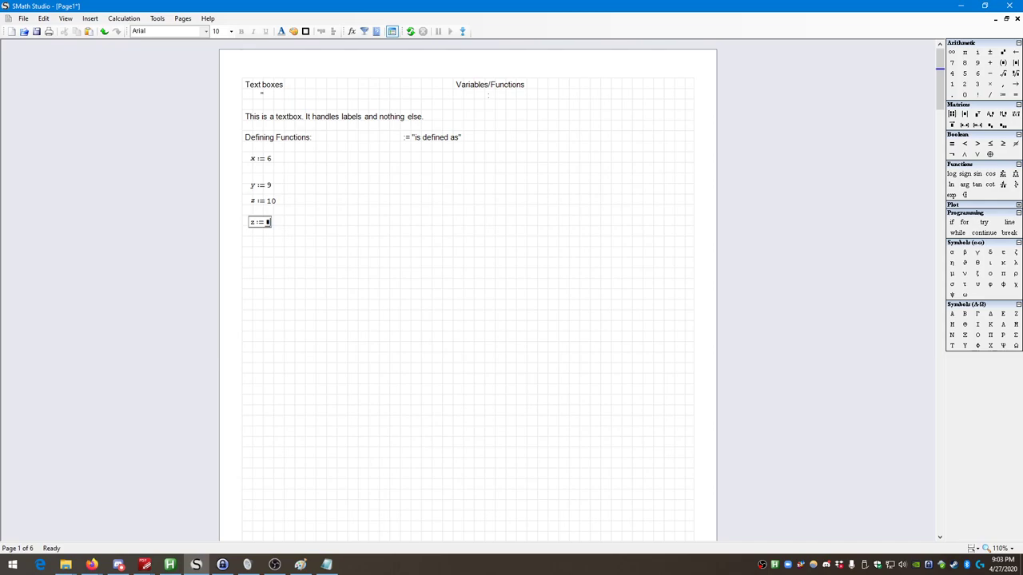
{"action": "type", "text": "12"}
{"action": "key", "text": "Return"}
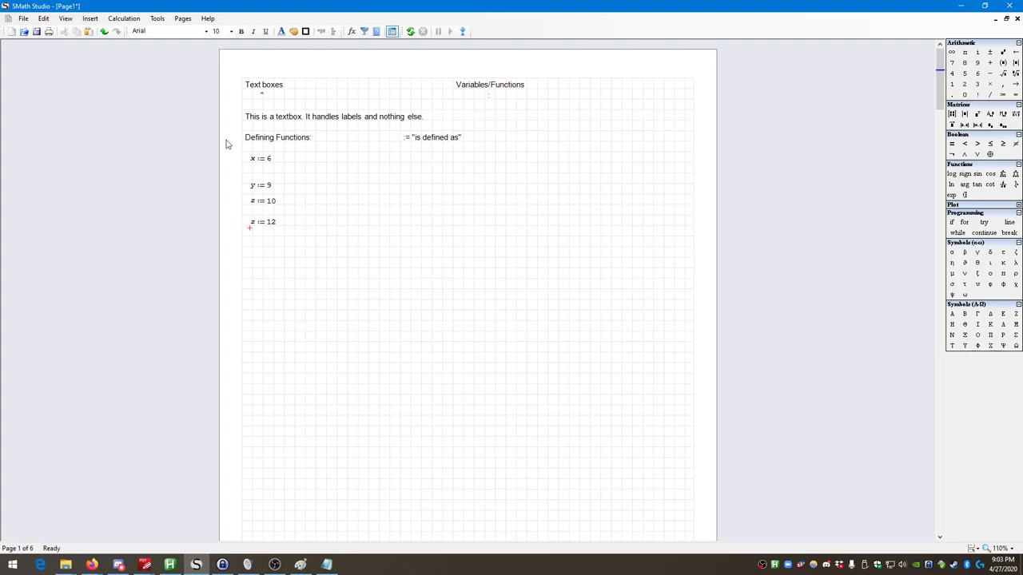
{"action": "left_click_drag", "start_coordinate": [308, 281], "coordinate": [251, 218]}
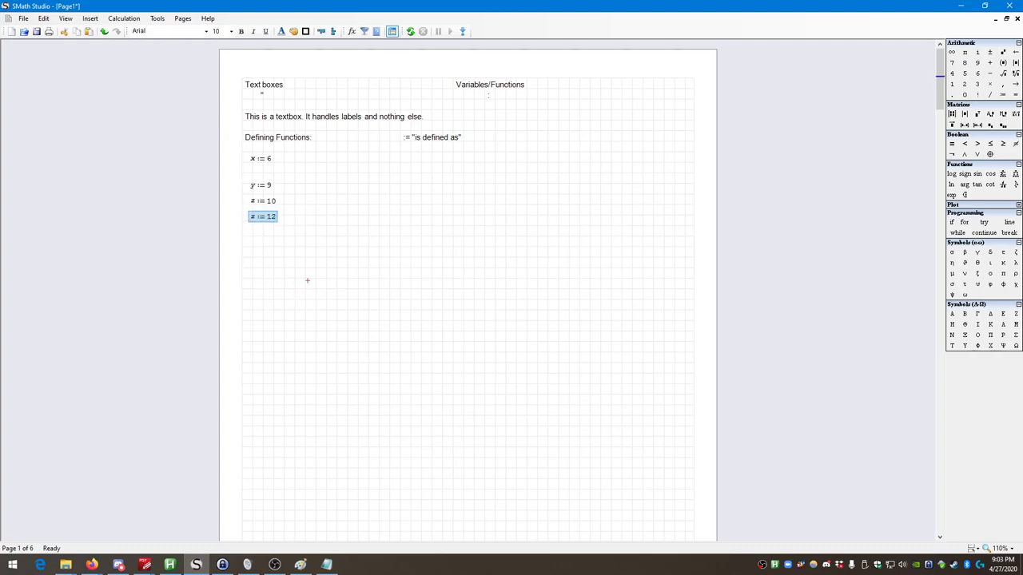
{"action": "left_click", "coordinate": [253, 235]}
{"action": "left_click_drag", "start_coordinate": [360, 280], "coordinate": [232, 158]}
- Delete the x, y, z definitions and attempt a width definition, undoing the faulty entry
{"action": "key", "text": "Delete"}
{"action": "left_click", "coordinate": [250, 158]}
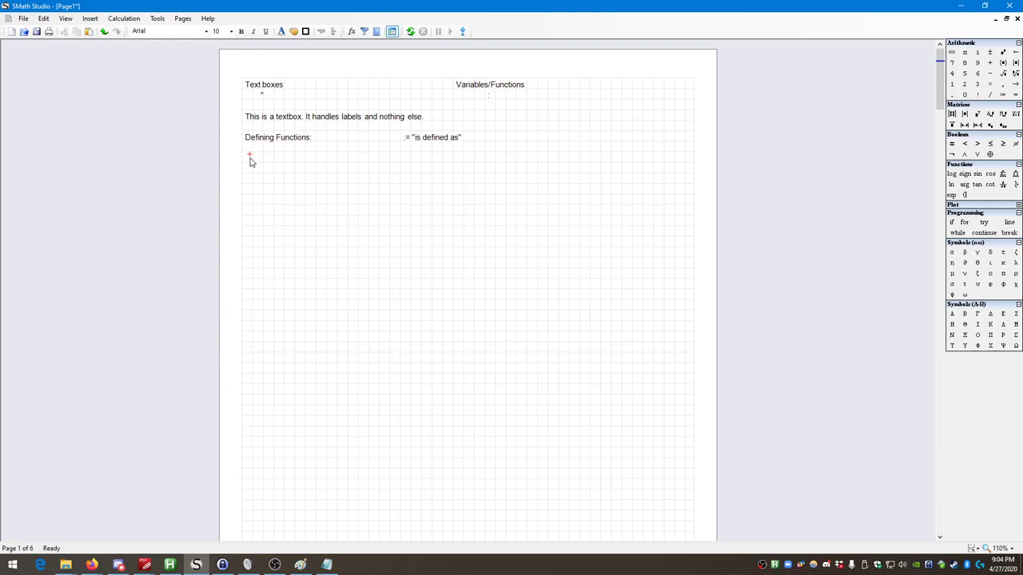
{"action": "type", "text": "Width"}
{"action": "key", "text": "BackSpace"}
{"action": "key", "text": "BackSpace"}
{"action": "key", "text": "BackSpace"}
{"action": "key", "text": "BackSpace"}
{"action": "key", "text": "BackSpace"}
{"action": "key", "text": "BackSpace"}
{"action": "type", "text": "w"}
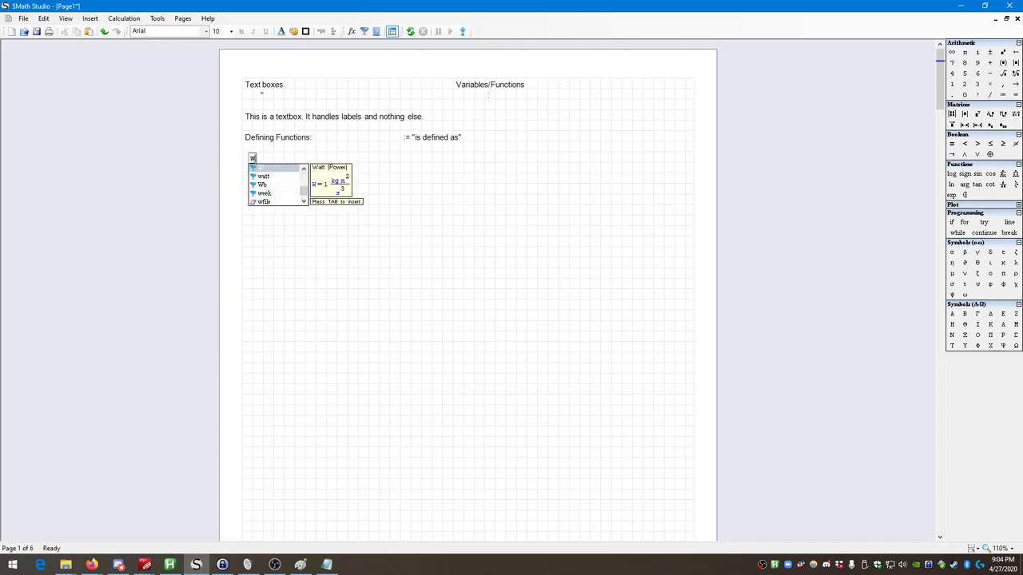
{"action": "type", "text": "idth"}
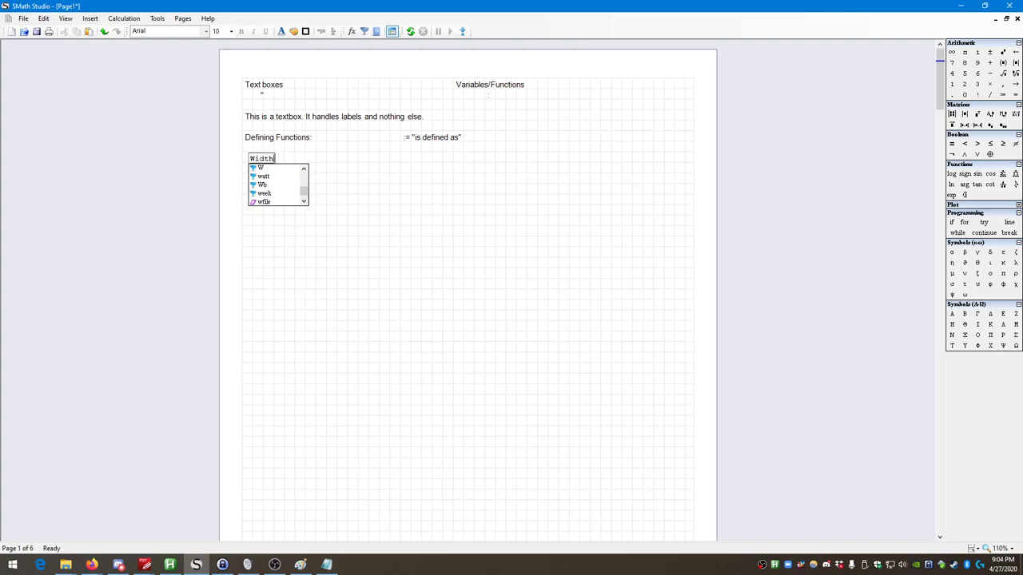
{"action": "type", "text": ":="}
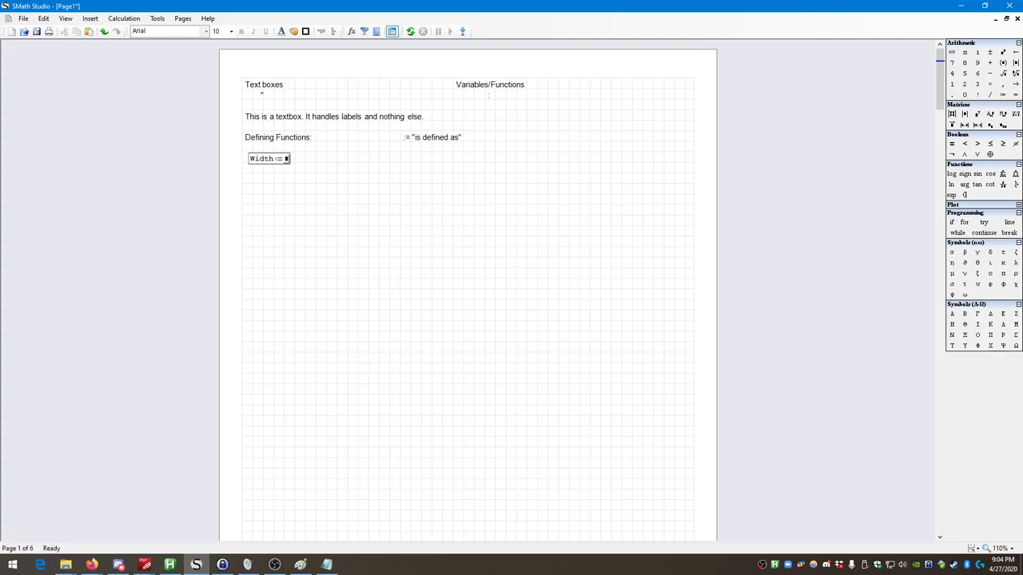
{"action": "type", "text": "s"}
{"action": "key", "text": "ctrl+z"}
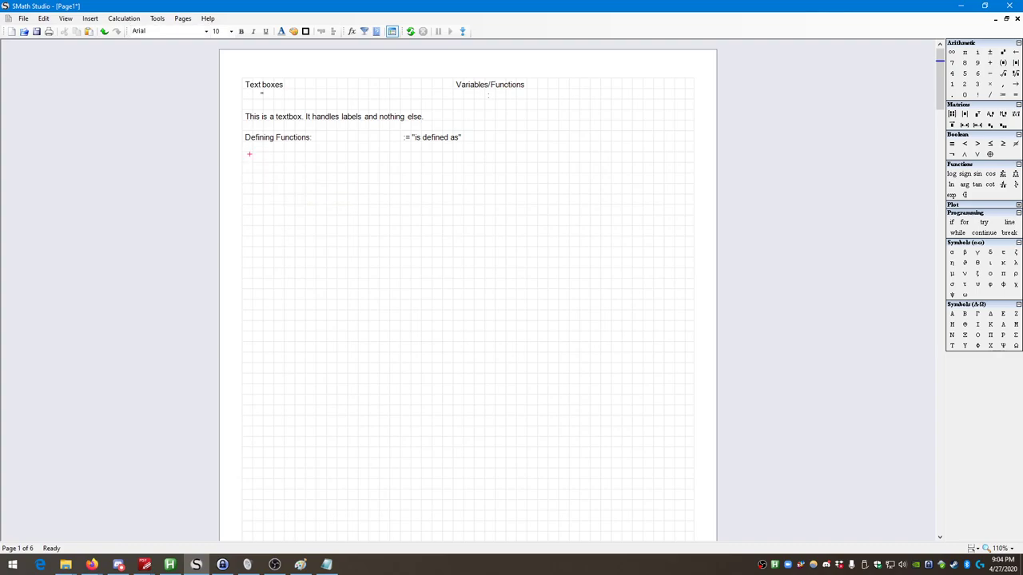
- Define Width := 20 under the Defining Functions heading
{"action": "type", "text": "Width"}
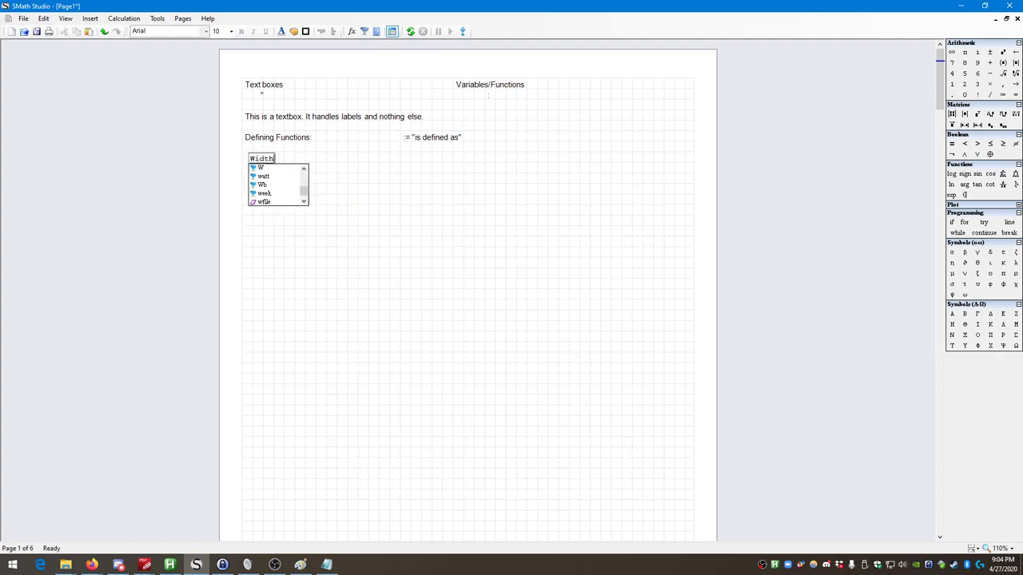
{"action": "type", "text": ":= 9"}
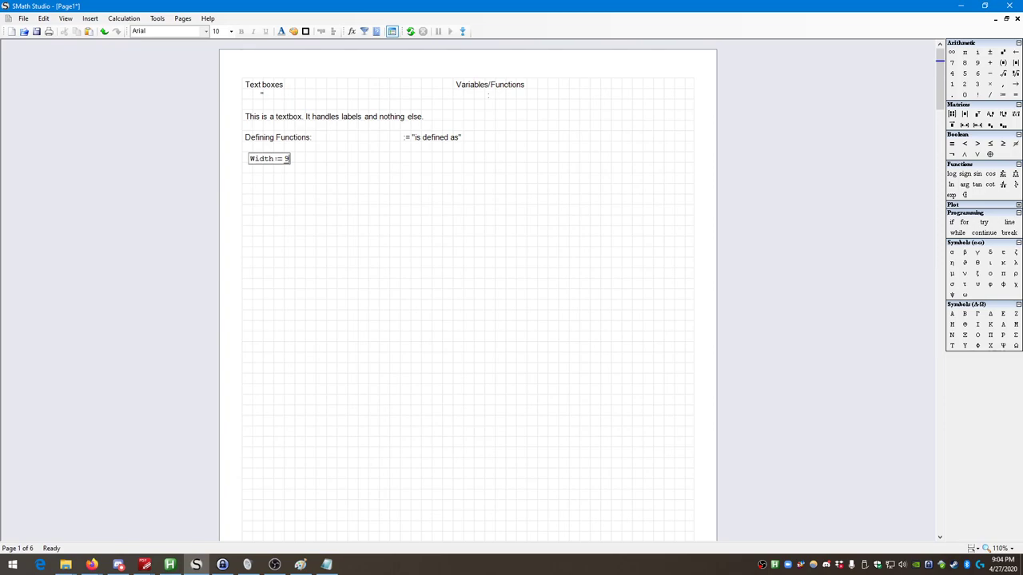
{"action": "key", "text": "BackSpace"}
{"action": "type", "text": "20"}
{"action": "key", "text": "Return"}
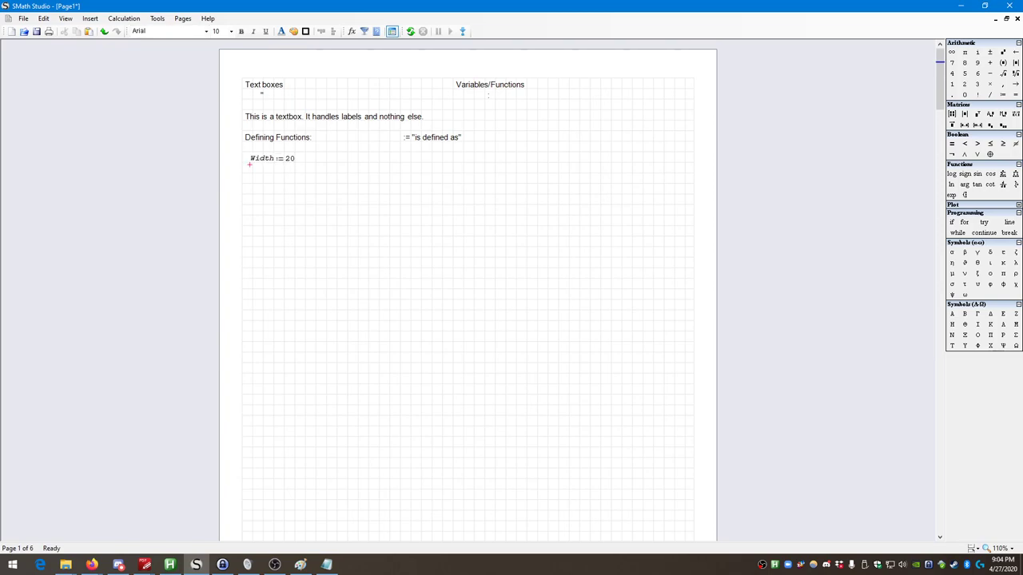
- Enter 2*Width below Width := 20 and evaluate it with = to show 40
{"action": "left_click", "coordinate": [267, 180]}
{"action": "key", "text": "Left"}
{"action": "key", "text": "Left"}
{"action": "type", "text": "2"}
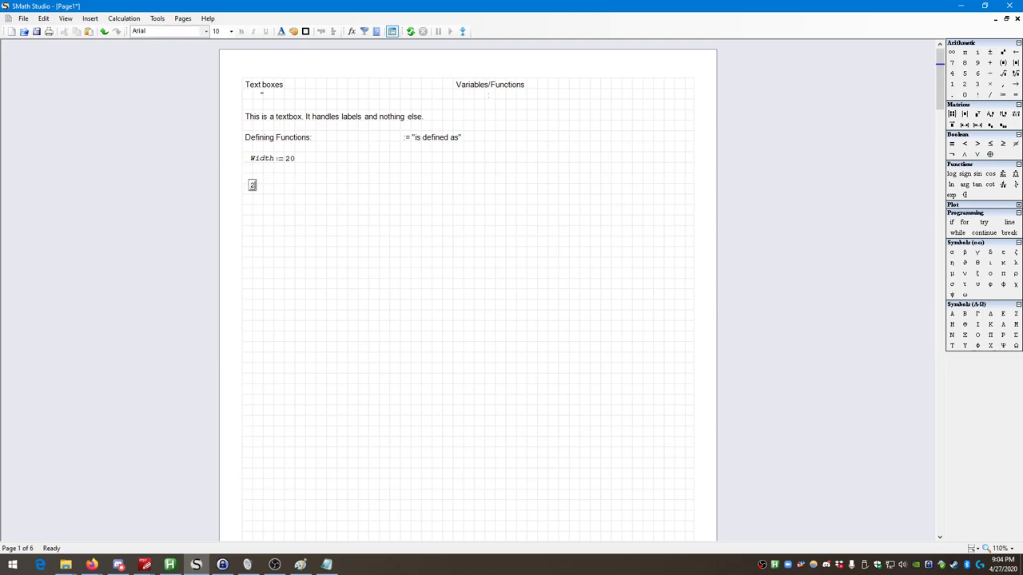
{"action": "type", "text": "*Width"}
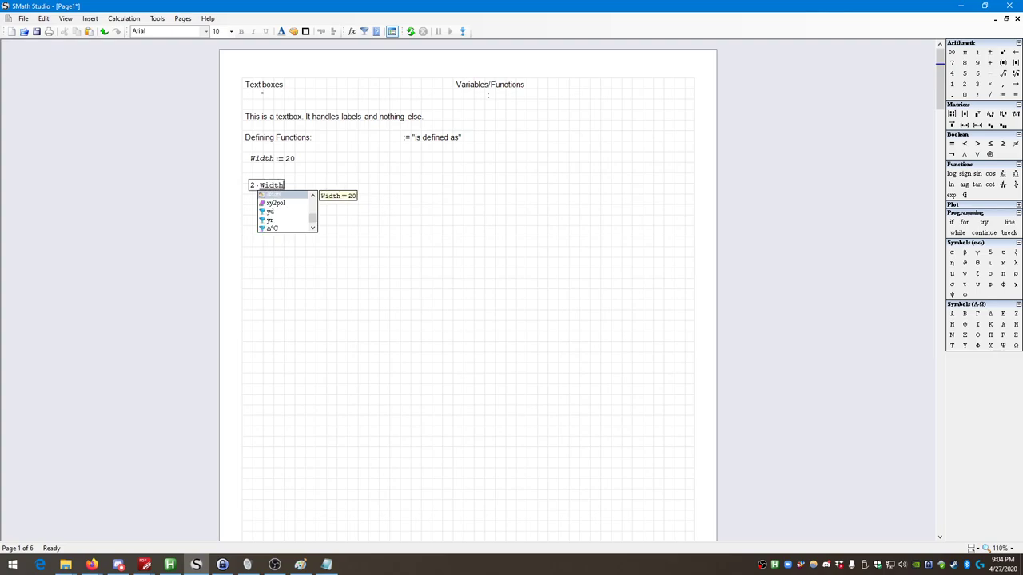
{"action": "key", "text": "Escape"}
{"action": "left_click", "coordinate": [322, 210]}
{"action": "left_click_drag", "start_coordinate": [303, 201], "coordinate": [276, 189]}
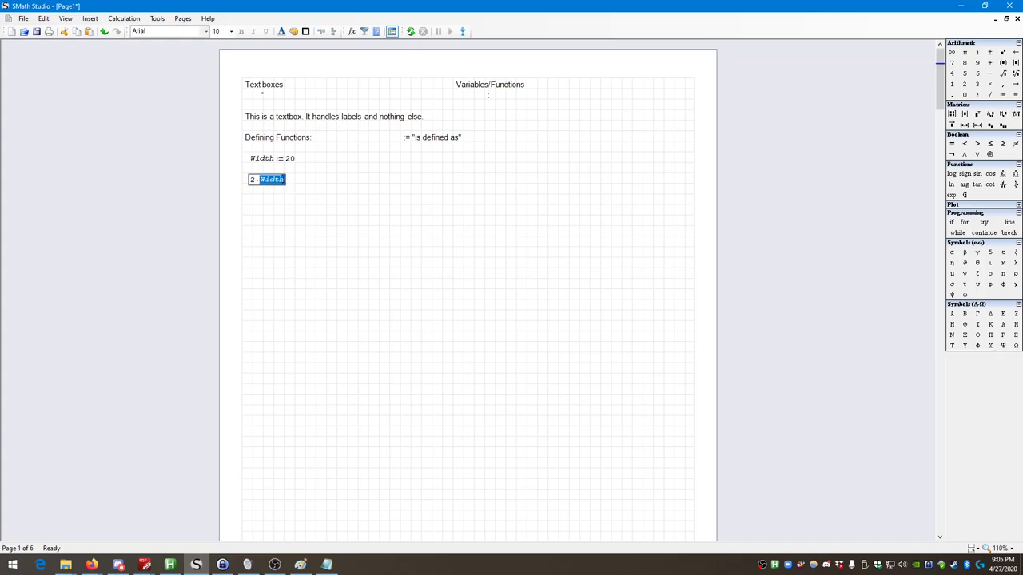
{"action": "type", "text": "= 40"}
{"action": "left_click", "coordinate": [327, 211]}
{"action": "left_click_drag", "start_coordinate": [342, 224], "coordinate": [272, 181]}
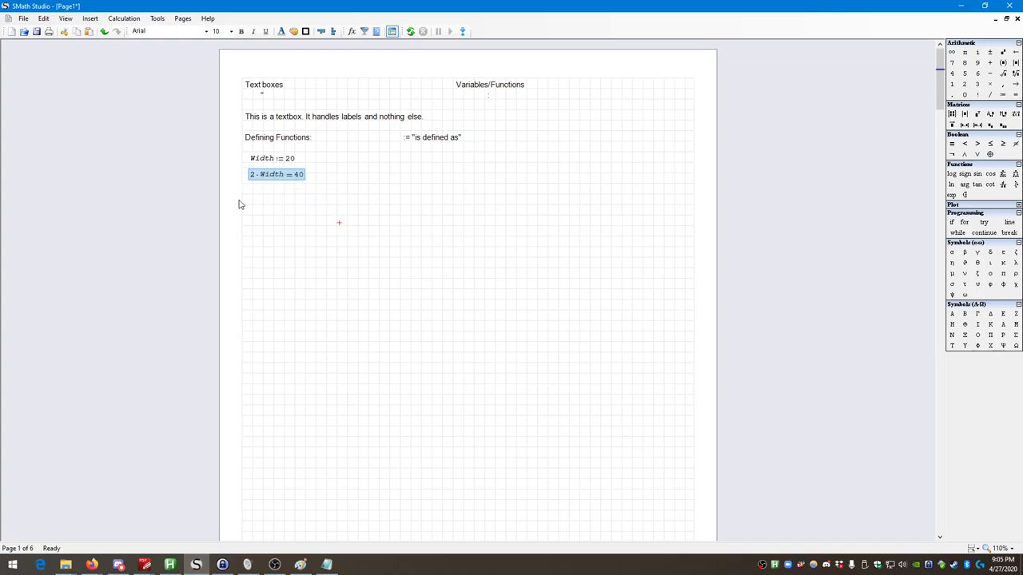
{"action": "left_click", "coordinate": [256, 204]}
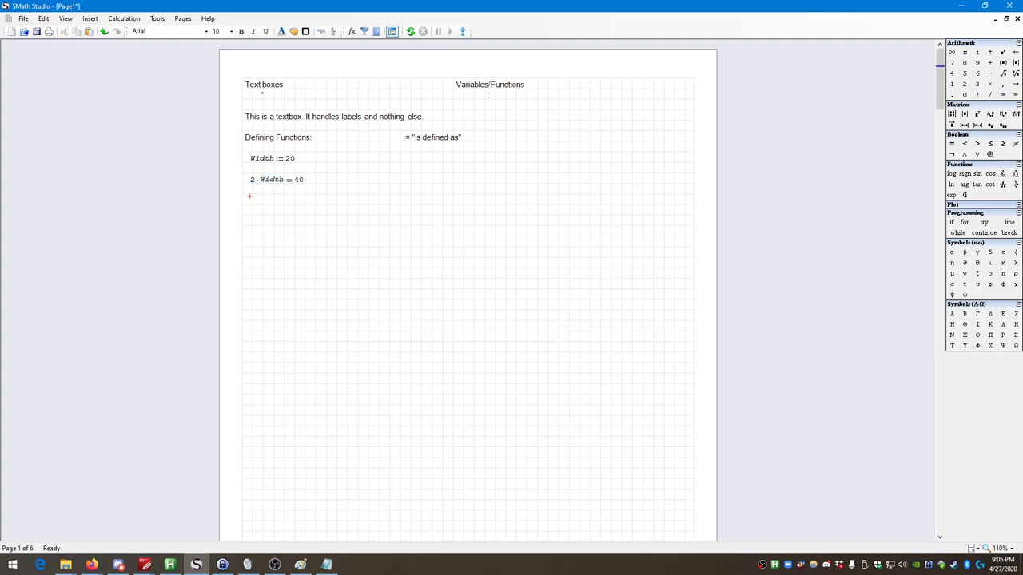
- Type a second 2*width= expression, then box-select both 2·Width expressions
{"action": "type", "text": "2*w"}
{"action": "type", "text": "idth="}
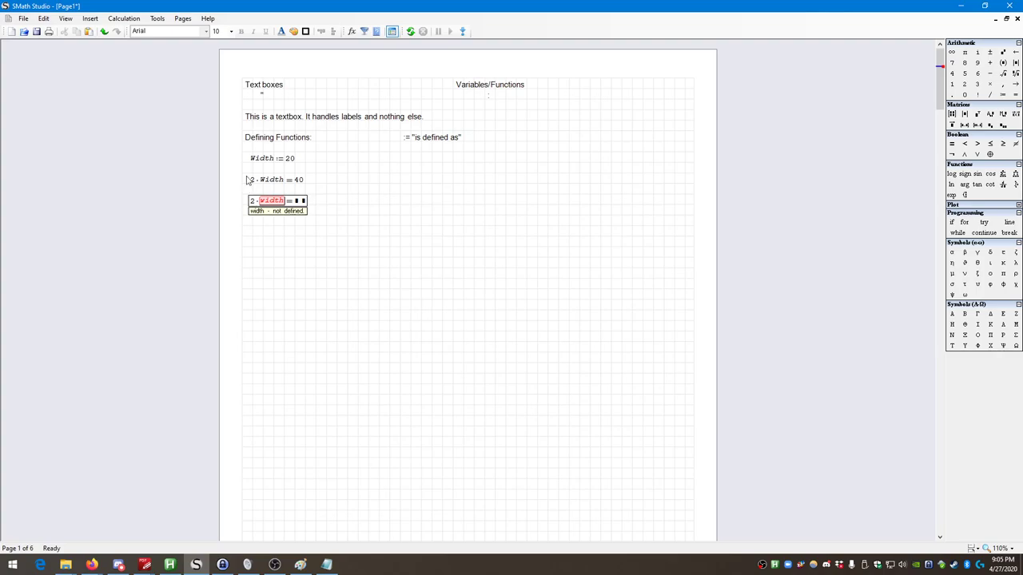
{"action": "left_click_drag", "start_coordinate": [350, 222], "coordinate": [223, 193]}
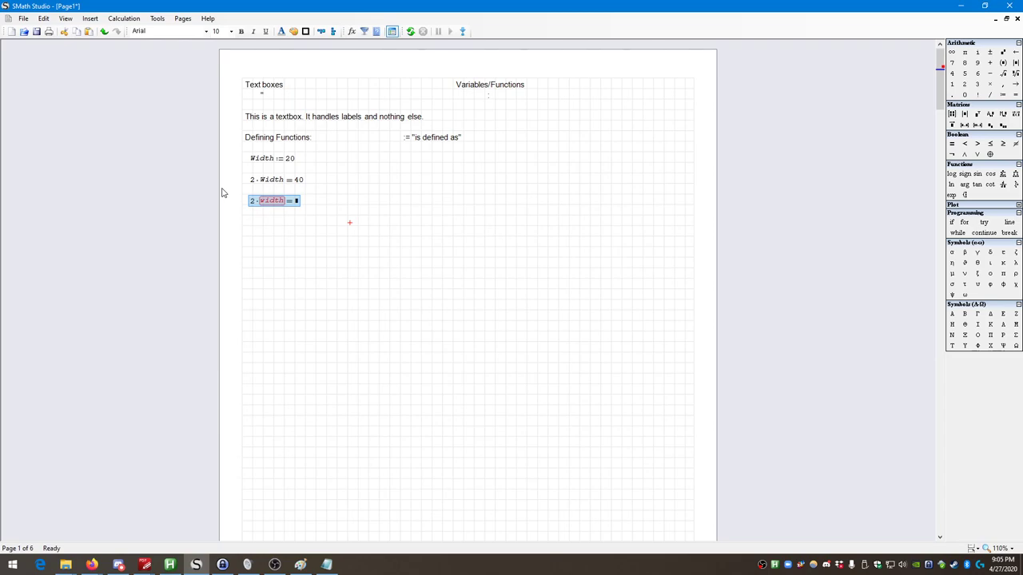
{"action": "left_click_drag", "start_coordinate": [357, 304], "coordinate": [263, 188]}
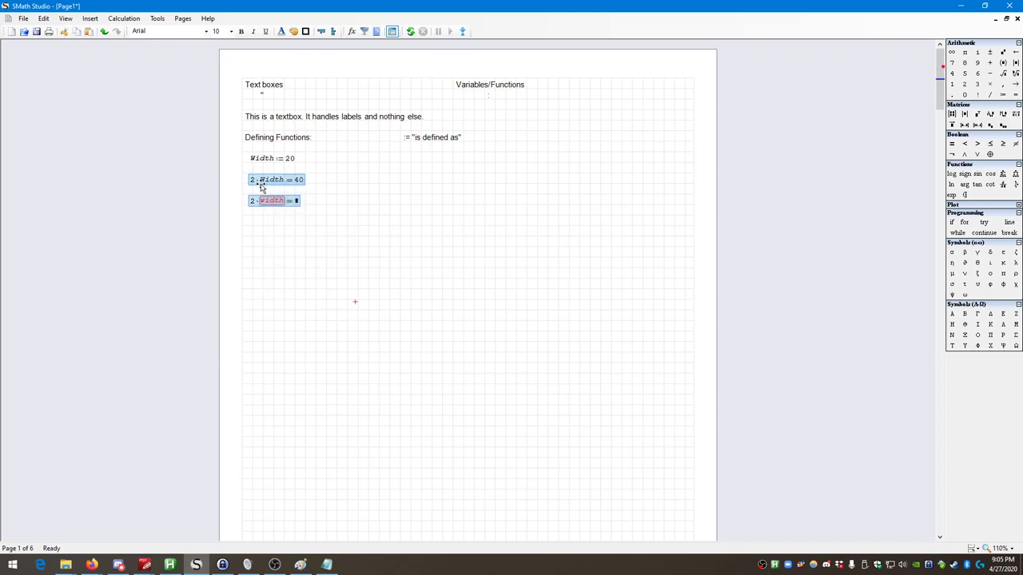
{"action": "left_click", "coordinate": [327, 216]}
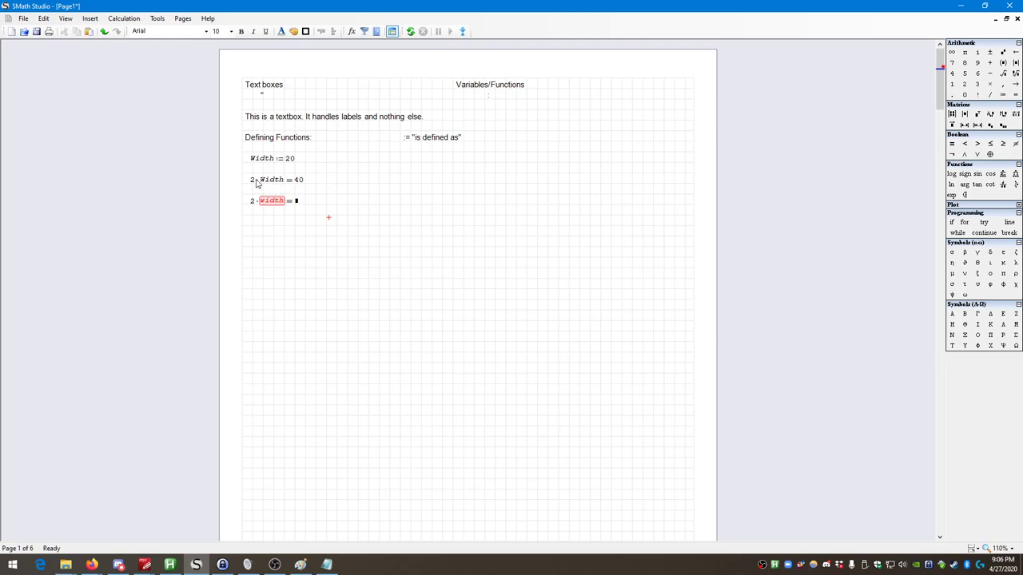
{"action": "left_click_drag", "start_coordinate": [356, 233], "coordinate": [251, 160]}
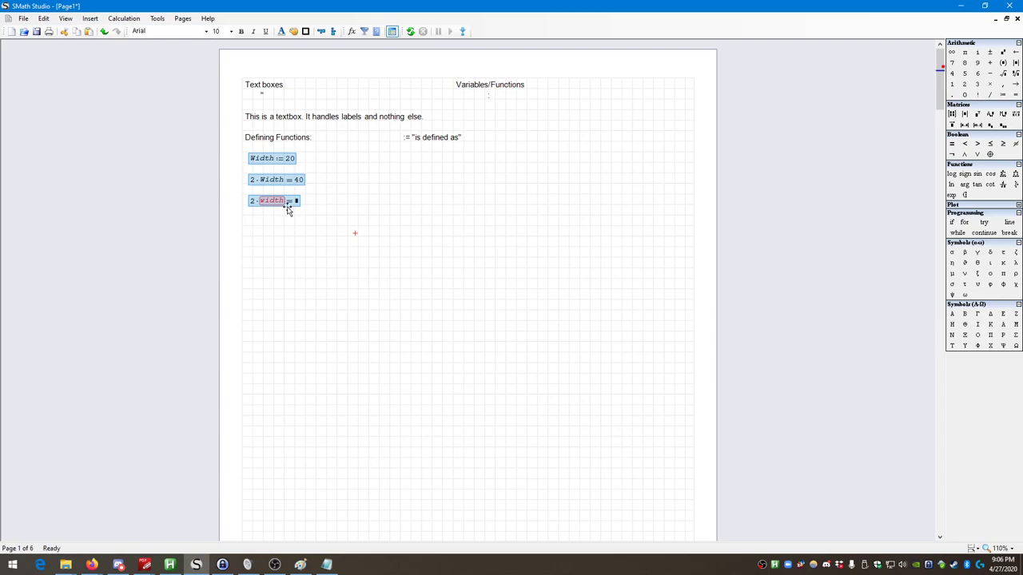
{"action": "mouse_move", "coordinate": [288, 209]}
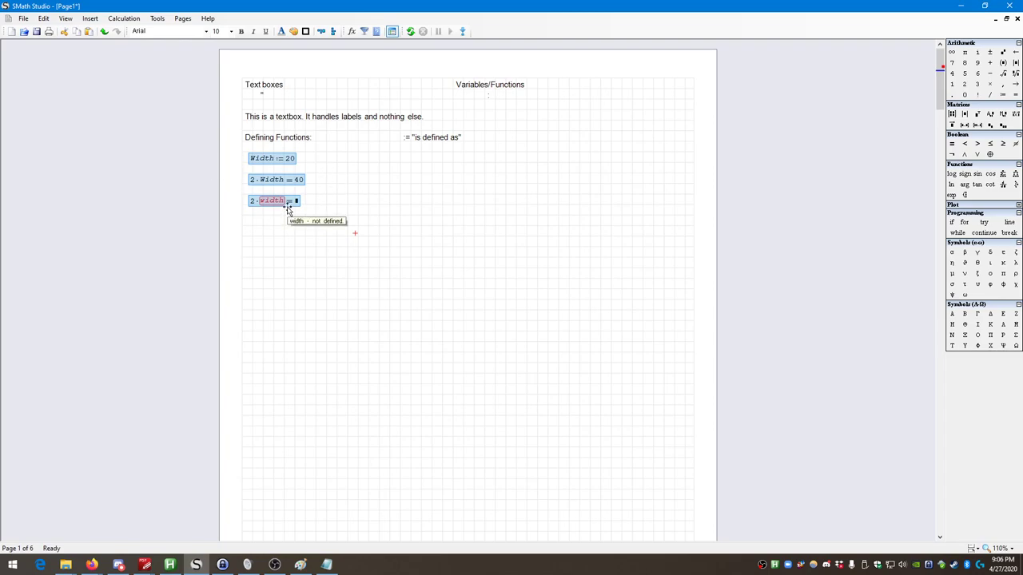
{"action": "left_click_drag", "start_coordinate": [373, 256], "coordinate": [259, 184]}
- Delete the two 2·Width expressions and set an insertion point below Width := 20
{"action": "key", "text": "Delete"}
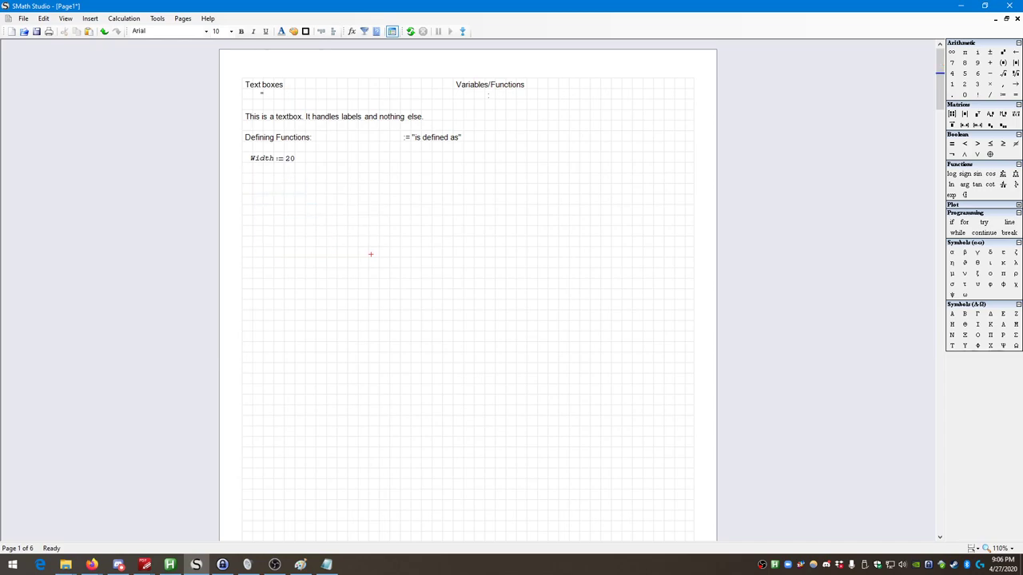
{"action": "left_click", "coordinate": [250, 182]}
{"action": "key", "text": "ctrl+space"}
{"action": "key", "text": "Escape"}
- Type the definition Length := 30 and finish the region
{"action": "type", "text": "Length"}
{"action": "key", "text": "BackSpace"}
{"action": "key", "text": "BackSpace"}
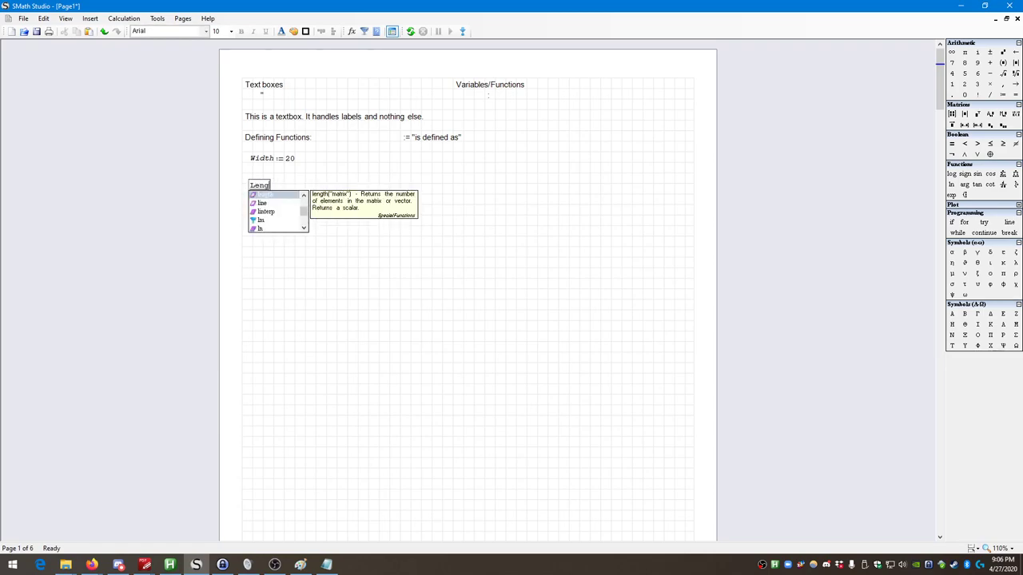
{"action": "key", "text": "BackSpace"}
{"action": "key", "text": "BackSpace"}
{"action": "key", "text": "BackSpace"}
{"action": "key", "text": "BackSpace"}
{"action": "key", "text": "BackSpace"}
{"action": "type", "text": "Length "}
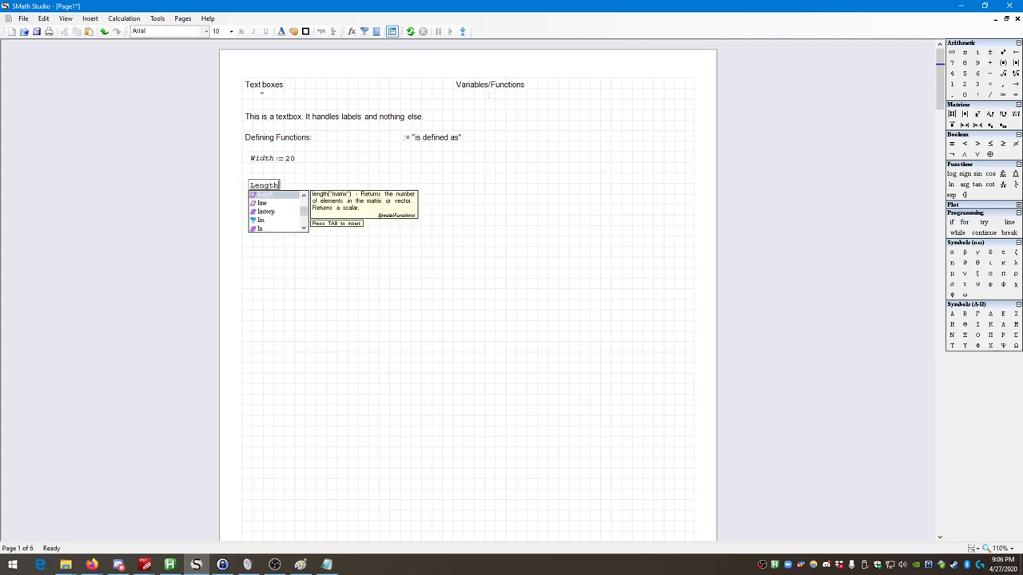
{"action": "type", "text": ":= 30"}
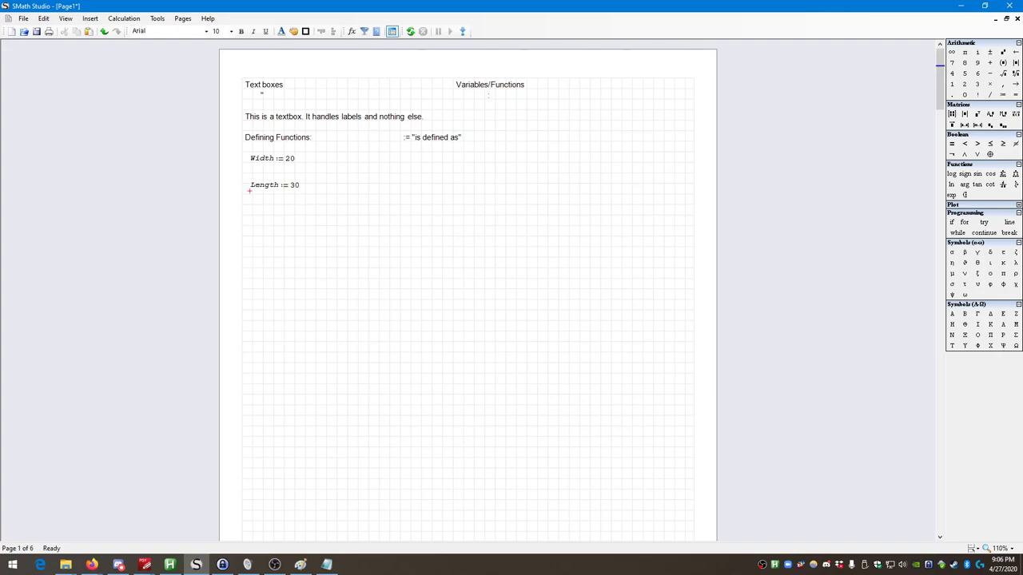
{"action": "left_click_drag", "start_coordinate": [302, 274], "coordinate": [254, 188]}
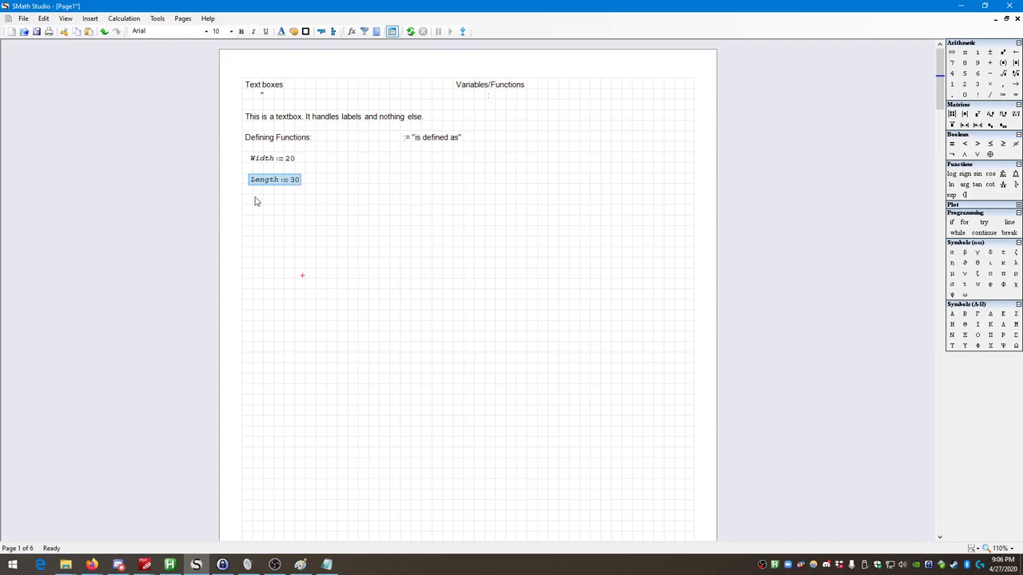
{"action": "left_click", "coordinate": [255, 203]}
{"action": "key", "text": "Left"}
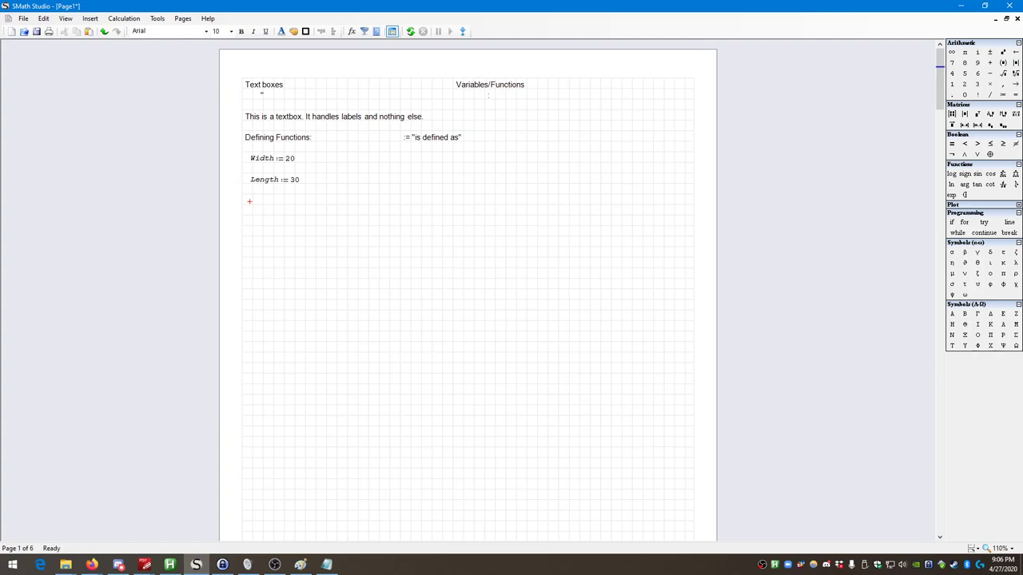
- Start the Area definition below Length := 30, fixing typos until it reads Area := W
{"action": "type", "text": "Aer"}
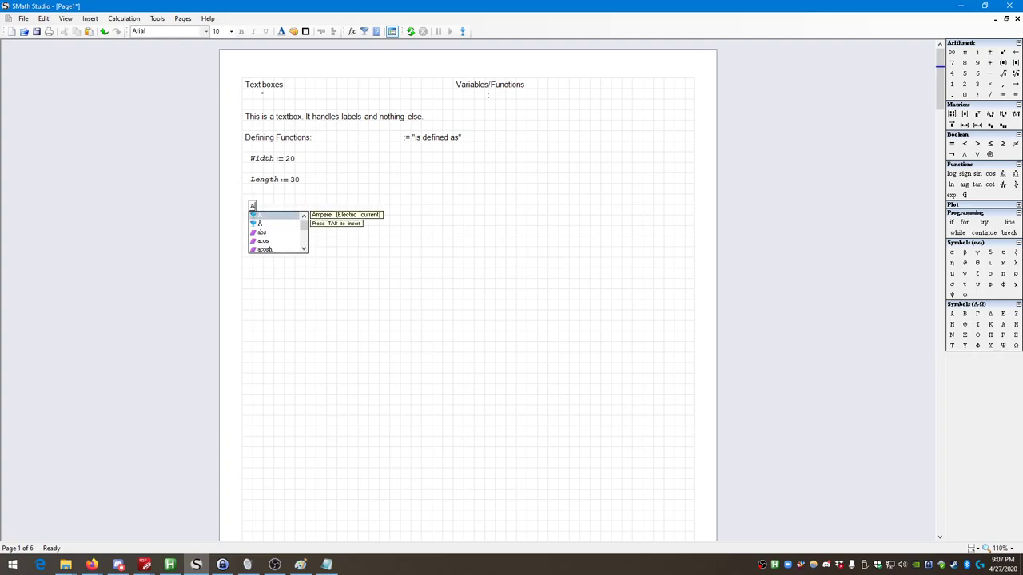
{"action": "key", "text": "BackSpace"}
{"action": "key", "text": "BackSpace"}
{"action": "type", "text": "rea"}
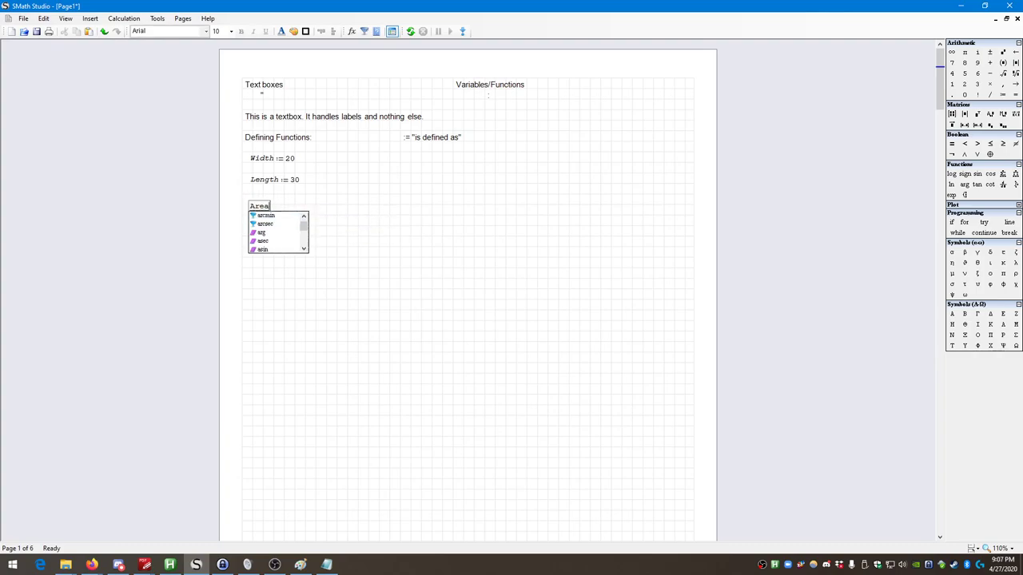
{"action": "key", "text": "ctrl+z"}
{"action": "type", "text": "A"}
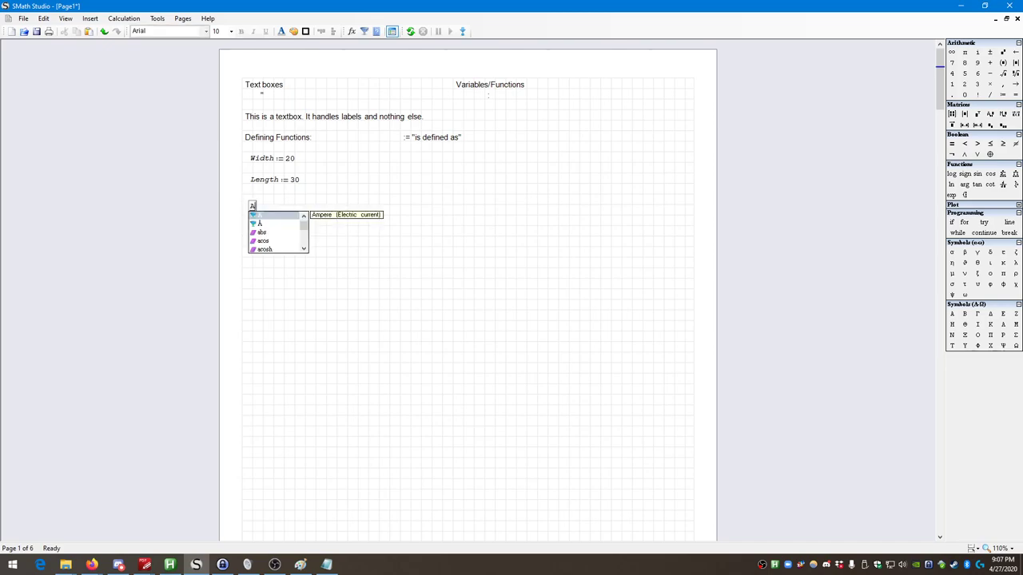
{"action": "type", "text": "rea"}
{"action": "key", "text": "BackSpace"}
{"action": "key", "text": "BackSpace"}
{"action": "key", "text": "BackSpace"}
{"action": "key", "text": "BackSpace"}
{"action": "type", "text": "Area "}
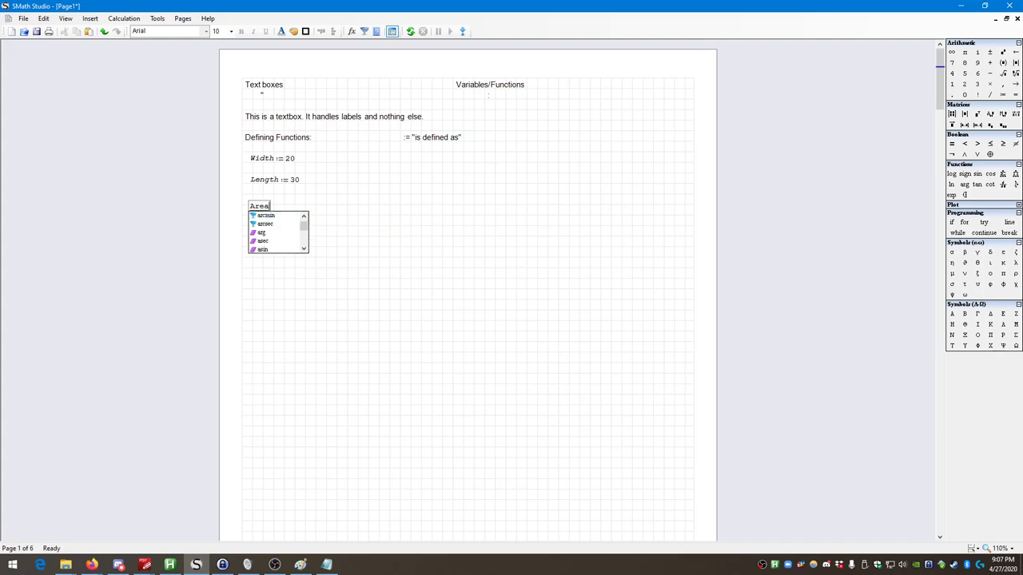
{"action": "type", "text": ":= "}
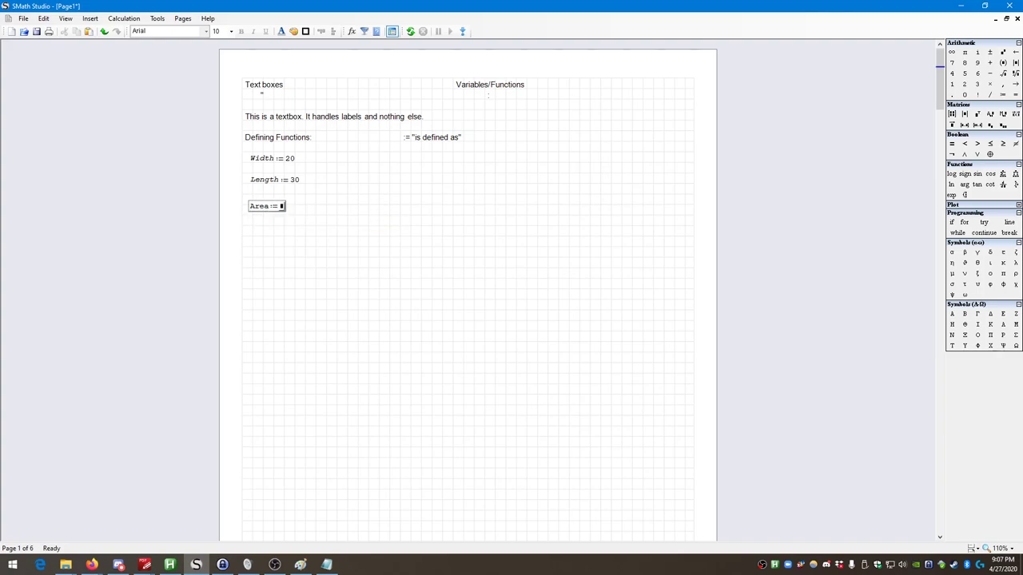
{"action": "type", "text": "Width"}
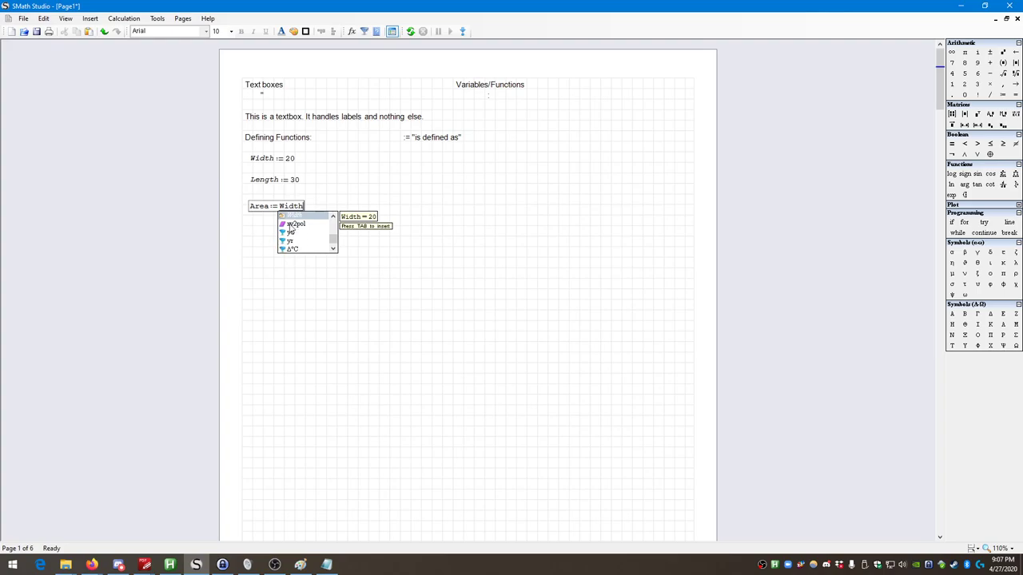
{"action": "key", "text": "BackSpace"}
{"action": "key", "text": "BackSpace"}
{"action": "key", "text": "BackSpace"}
{"action": "key", "text": "BackSpace"}
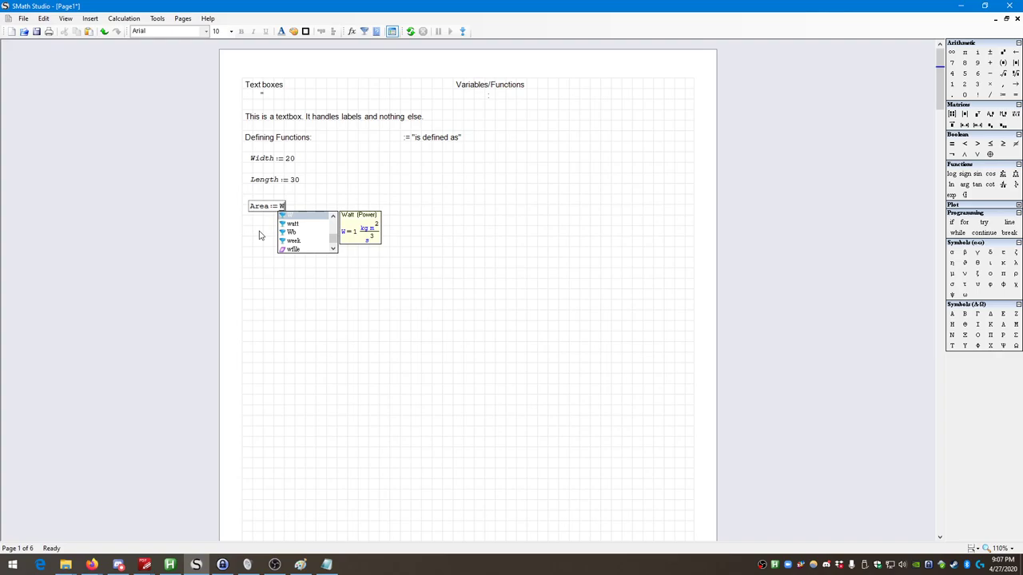
- Finish the right side as Width·Length, autocompleting Width and adding *Length
{"action": "type", "text": "id"}
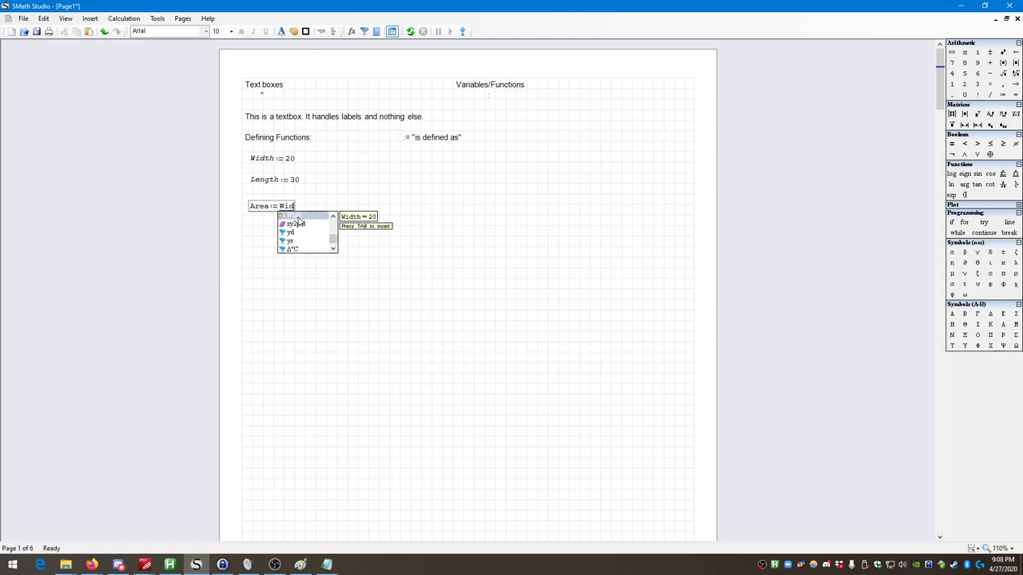
{"action": "type", "text": "th"}
{"action": "left_click", "coordinate": [290, 221]}
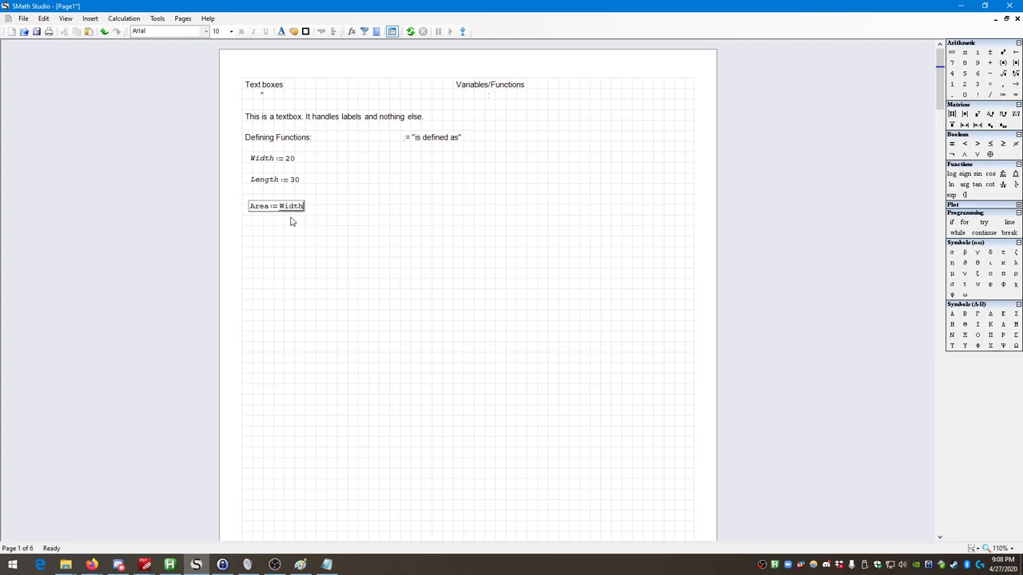
{"action": "key", "text": "BackSpace"}
{"action": "key", "text": "BackSpace"}
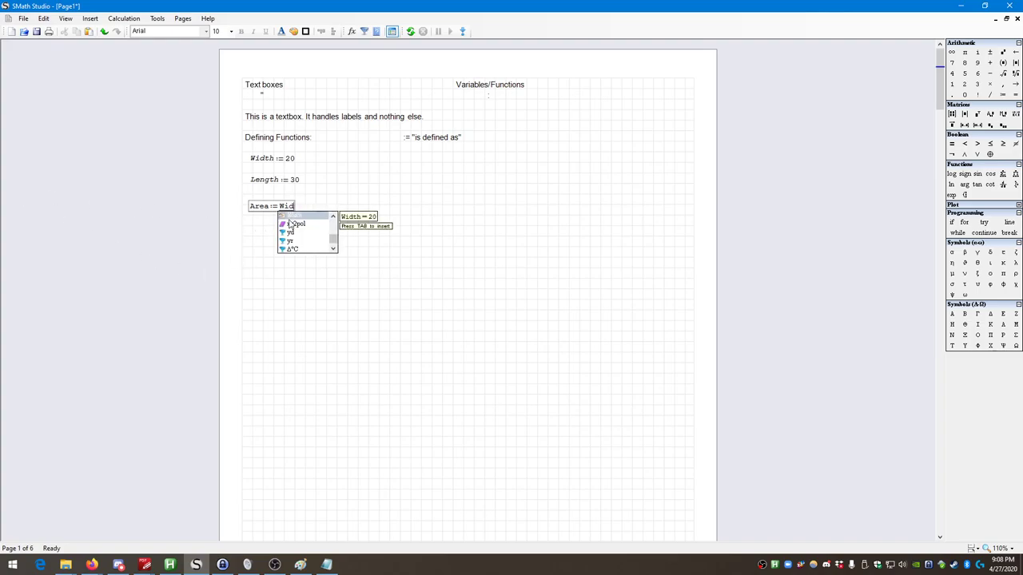
{"action": "key", "text": "Tab"}
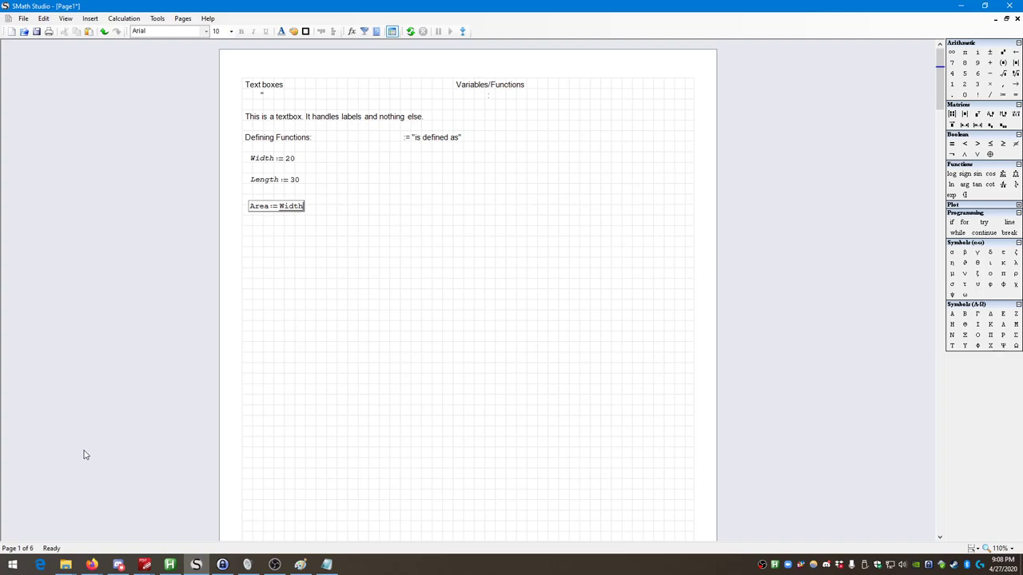
{"action": "type", "text": "*"}
{"action": "type", "text": "Length"}
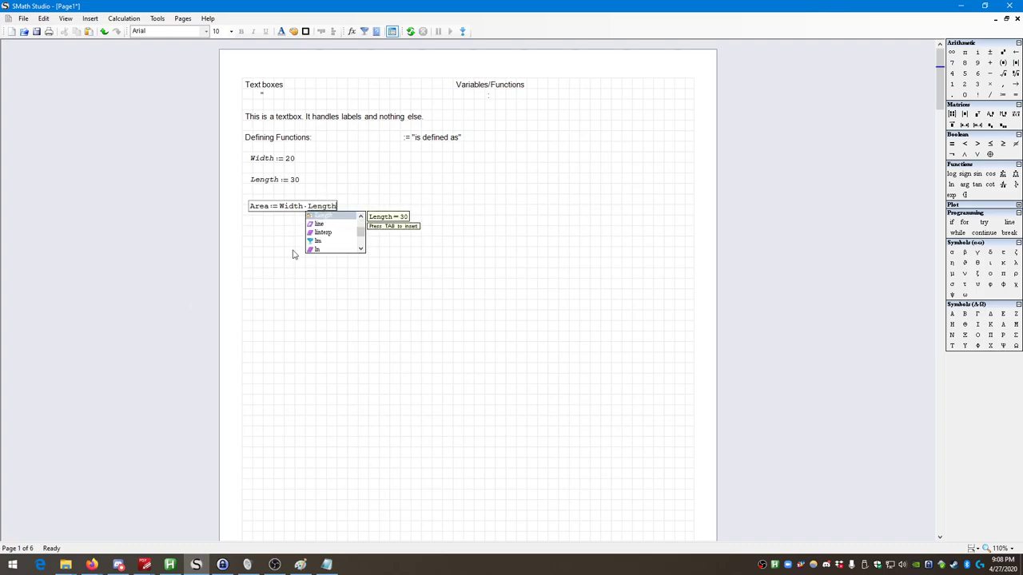
{"action": "left_click", "coordinate": [317, 218]}
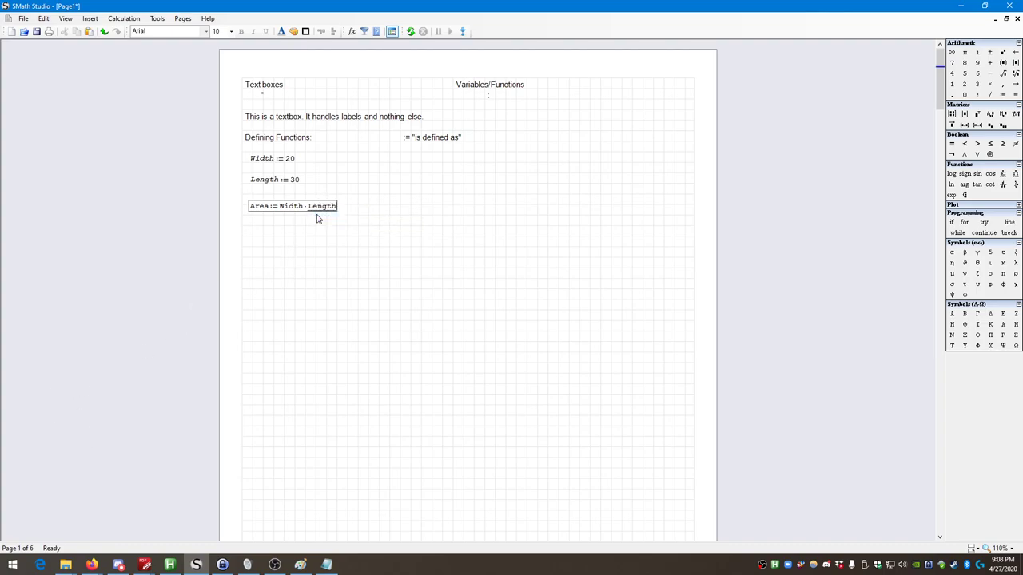
{"action": "left_click", "coordinate": [291, 265]}
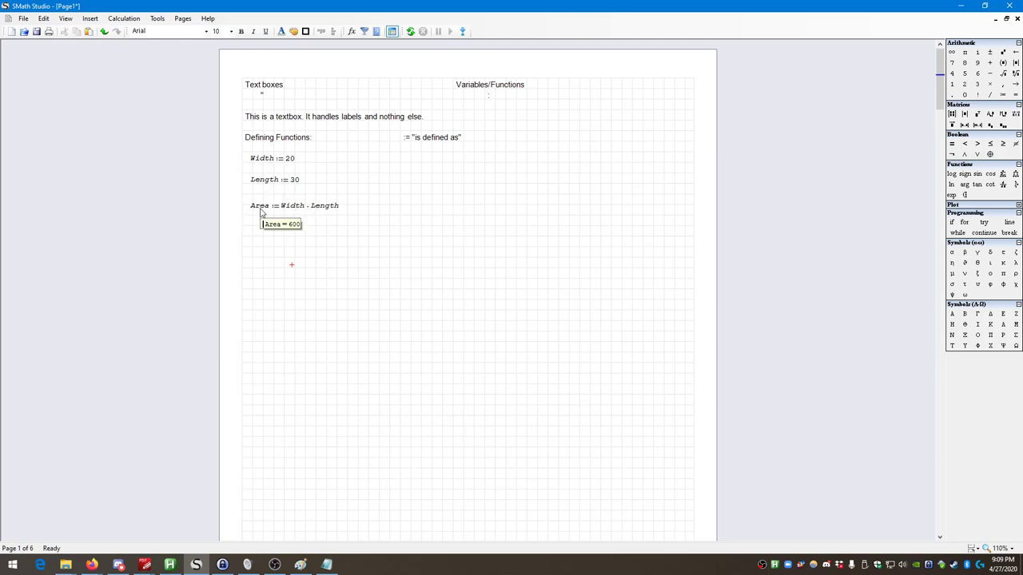
- Delete the Area = 600 evaluation typed beside the definition and reopen Area := Width·Length
{"action": "mouse_move", "coordinate": [264, 212]}
{"action": "mouse_move", "coordinate": [298, 213]}
{"action": "left_click", "coordinate": [258, 217]}
{"action": "type", "text": "Area="}
{"action": "left_click_drag", "start_coordinate": [291, 218], "coordinate": [334, 218]}
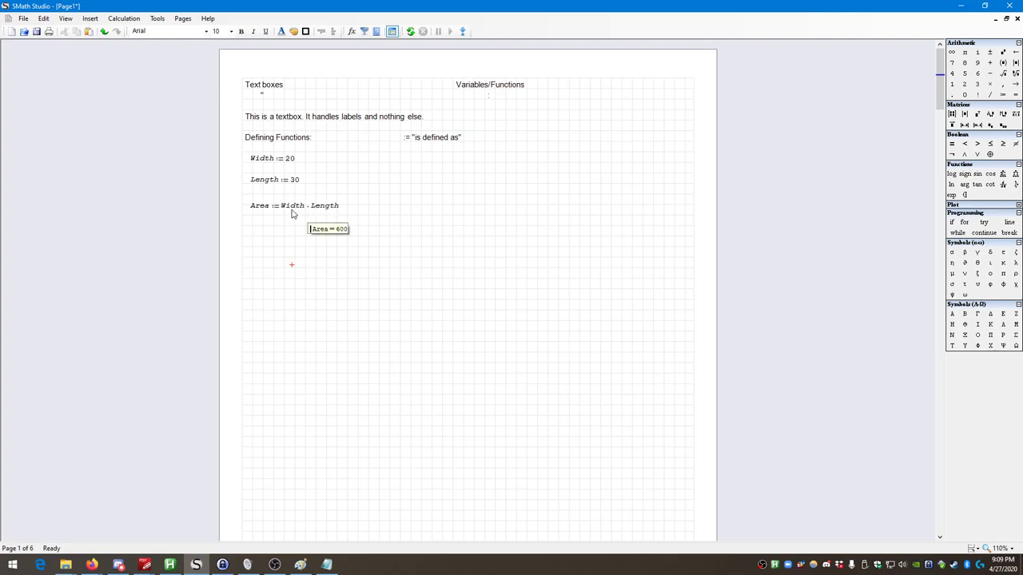
{"action": "key", "text": "Delete"}
{"action": "mouse_move", "coordinate": [338, 208]}
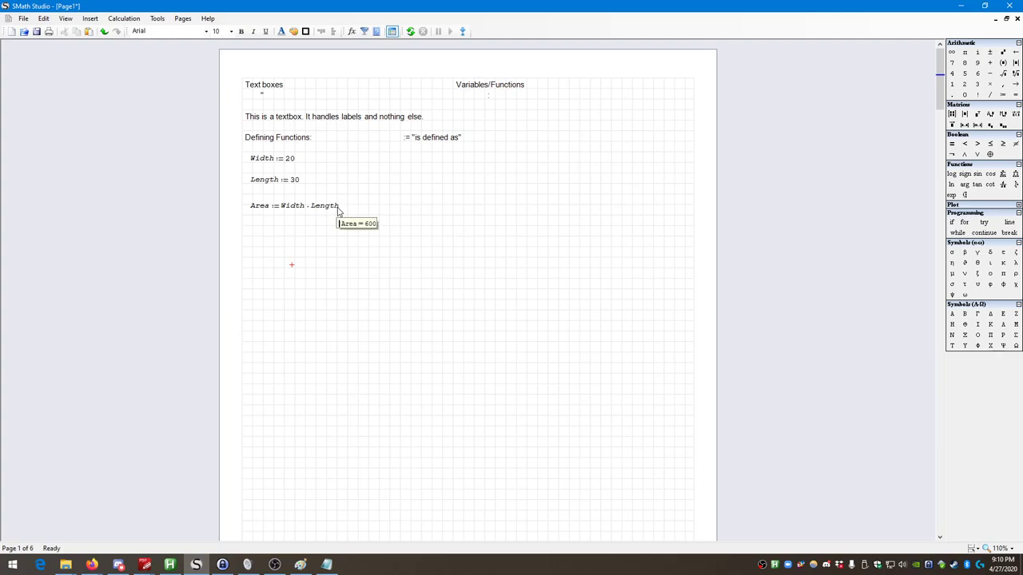
{"action": "left_click", "coordinate": [342, 207]}
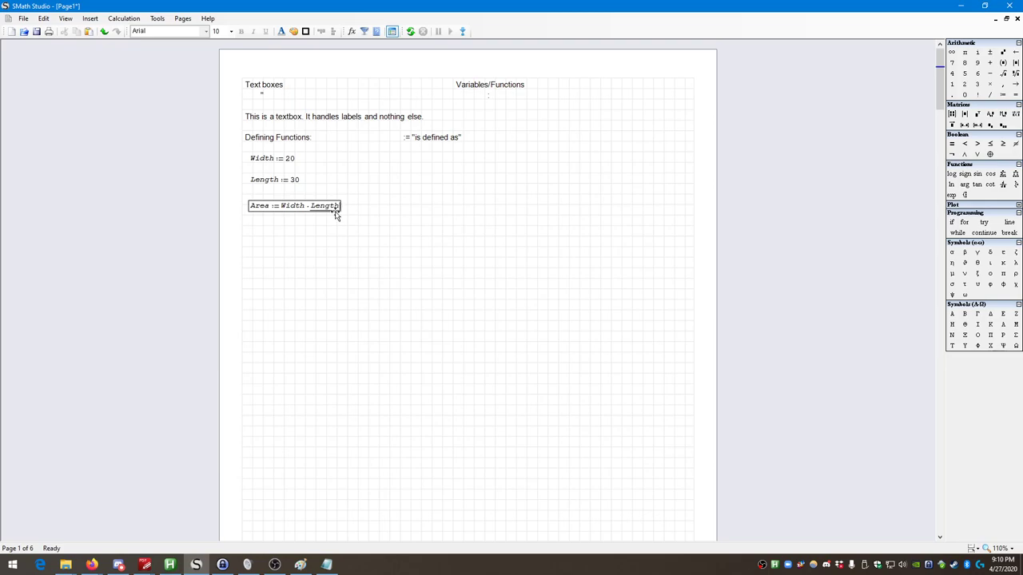
{"action": "type", "text": "= 600"}
{"action": "left_click", "coordinate": [266, 227]}
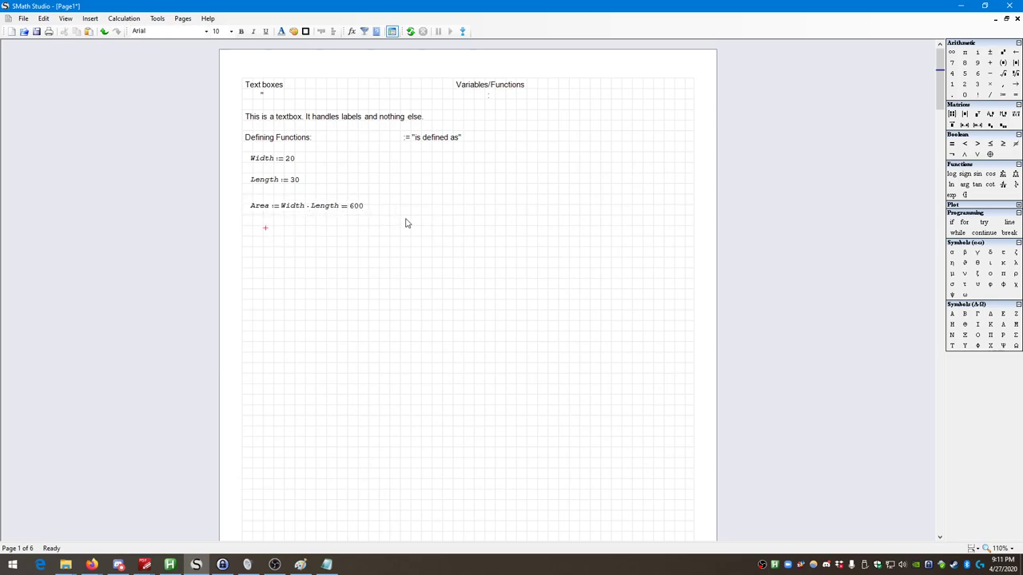
{"action": "left_click", "coordinate": [307, 223]}
{"action": "key", "text": "Up"}
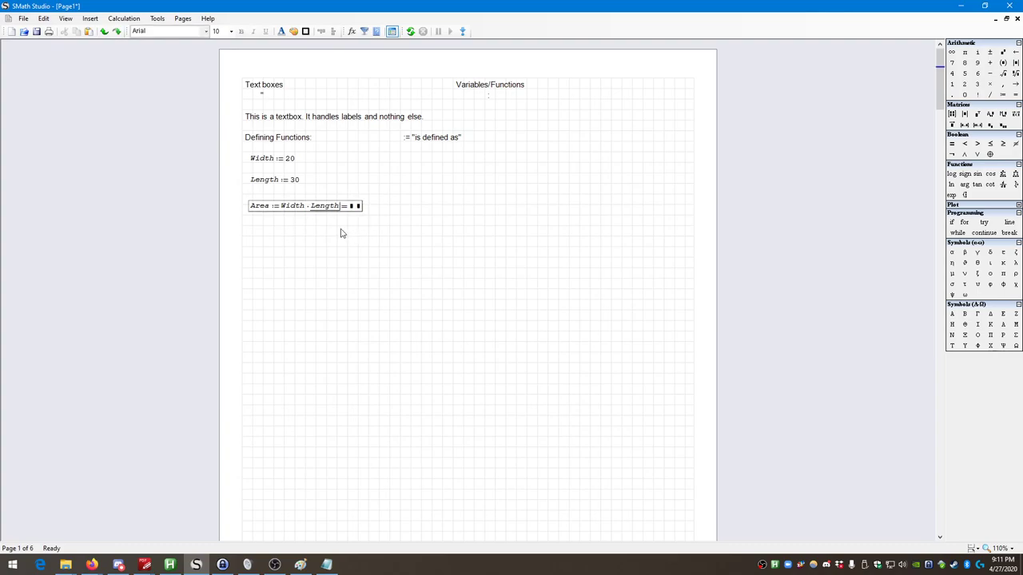
{"action": "left_click", "coordinate": [266, 225]}
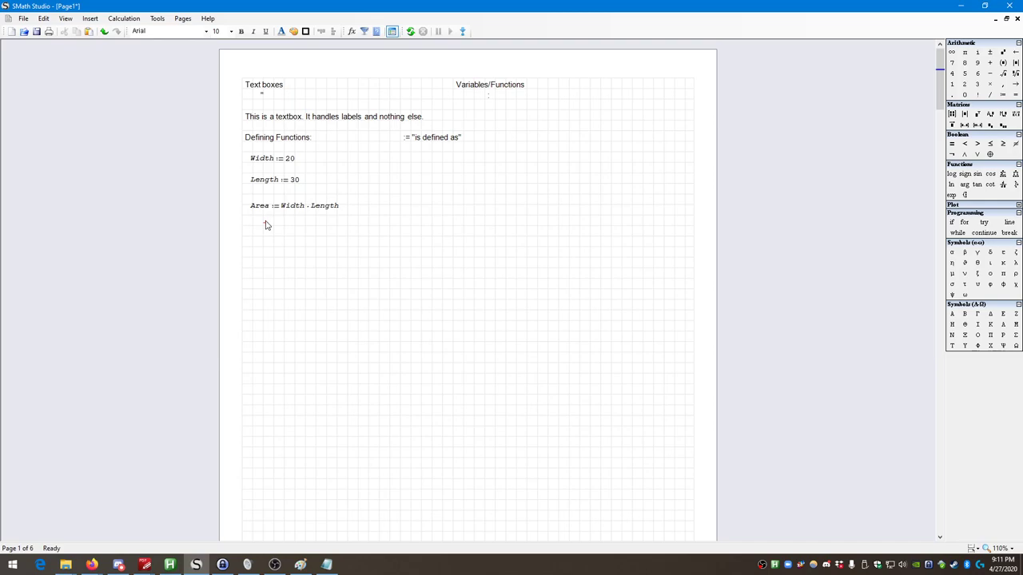
{"action": "type", "text": "Area"}
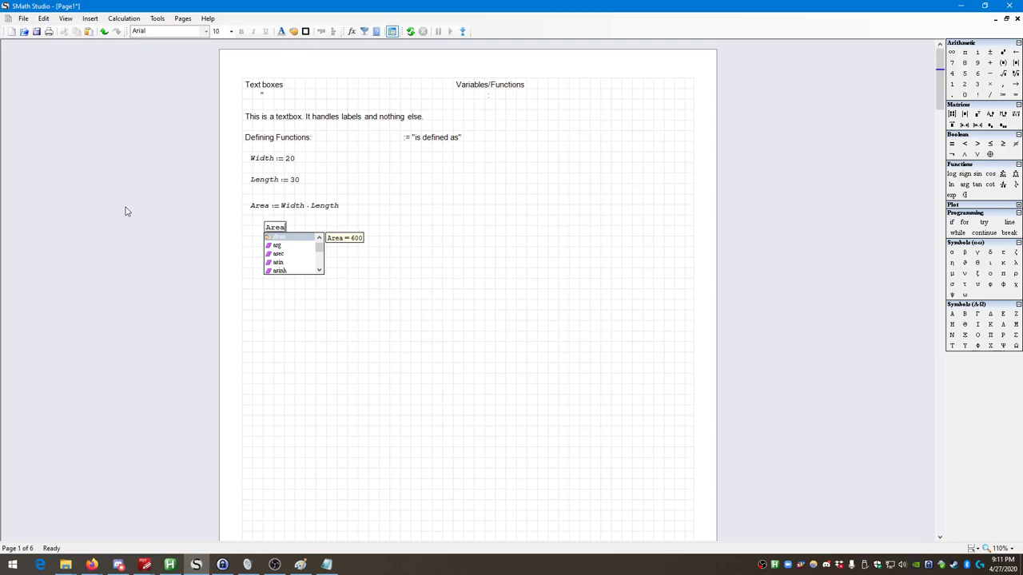
- Replace the assignment with = so the line evaluates Area = 600 beneath the definition
{"action": "type", "text": ":="}
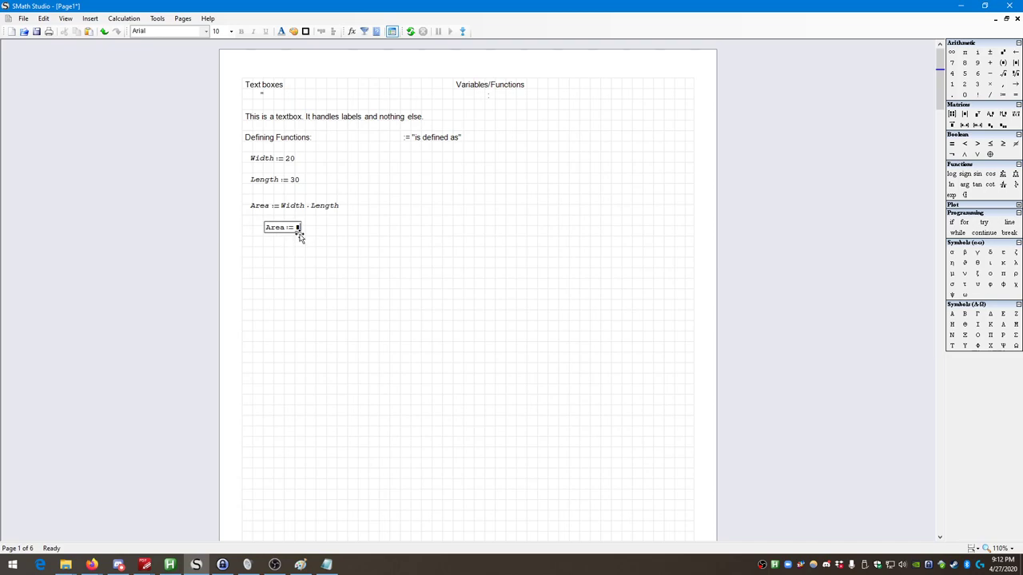
{"action": "mouse_move", "coordinate": [276, 212]}
{"action": "key", "text": "BackSpace"}
{"action": "type", "text": "="}
{"action": "left_click", "coordinate": [388, 273]}
{"action": "left_click_drag", "start_coordinate": [388, 273], "coordinate": [262, 219]}
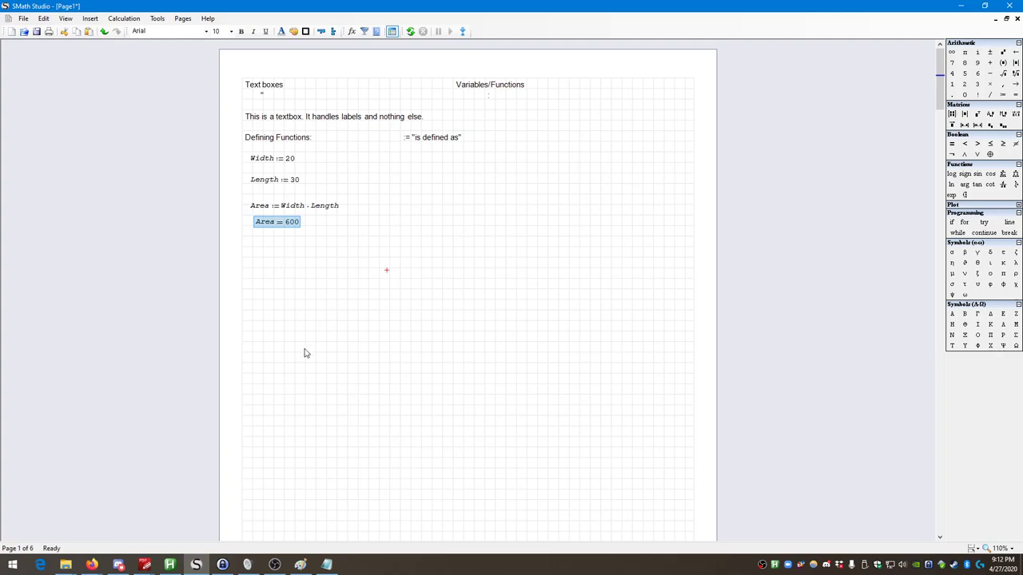
{"action": "left_click", "coordinate": [293, 298]}
{"action": "left_click_drag", "start_coordinate": [355, 266], "coordinate": [258, 228]}
{"action": "left_click", "coordinate": [254, 239]}
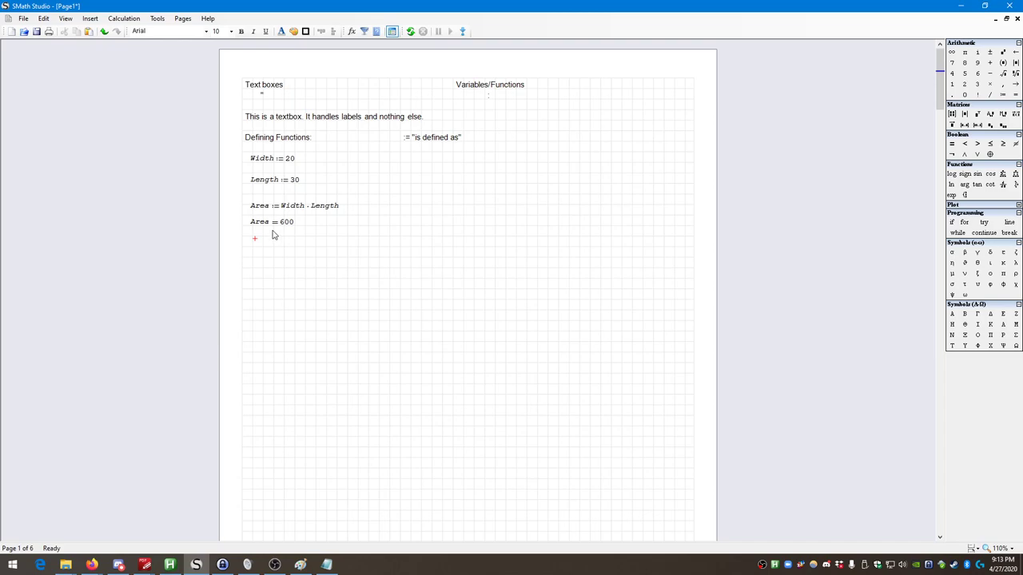
- Put the Width := 20 region into edit mode
{"action": "left_click", "coordinate": [287, 159]}
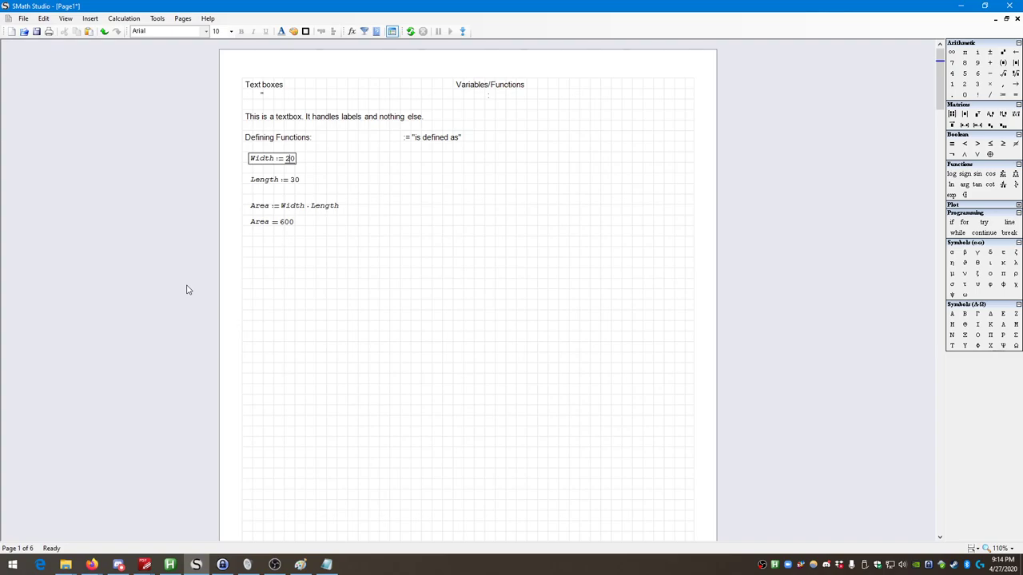
- Change Width from 20 to 10
{"action": "key", "text": "BackSpace"}
{"action": "type", "text": "1"}
{"action": "key", "text": "Return"}
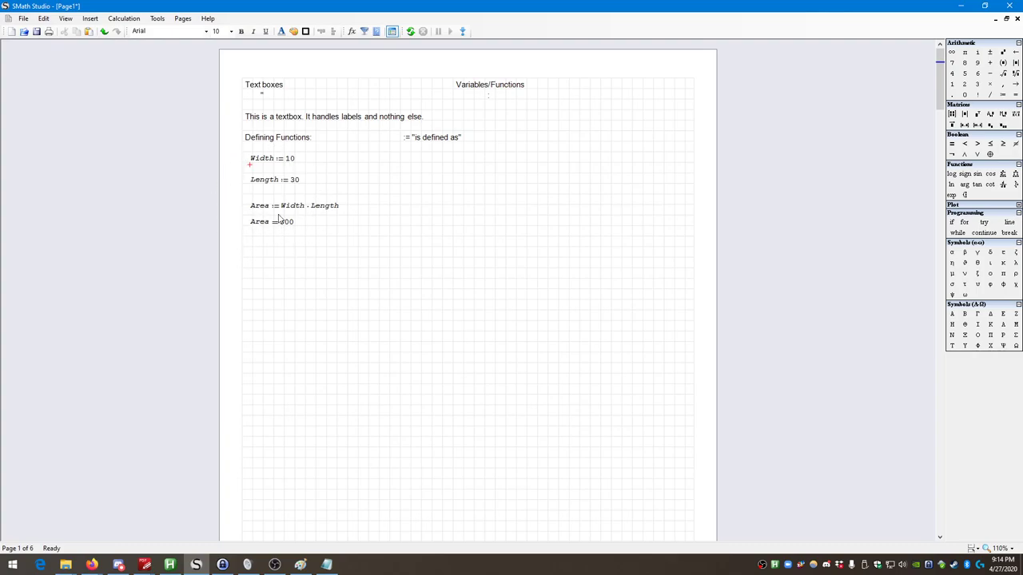
- Change Length from 30 to 1000, so Area becomes 10000
{"action": "left_click", "coordinate": [293, 181]}
{"action": "double_click", "coordinate": [296, 180]}
{"action": "type", "text": "1000"}
{"action": "key", "text": "Return"}
- Uncheck Auto calculation in the Calculation menu
{"action": "left_click", "coordinate": [156, 20]}
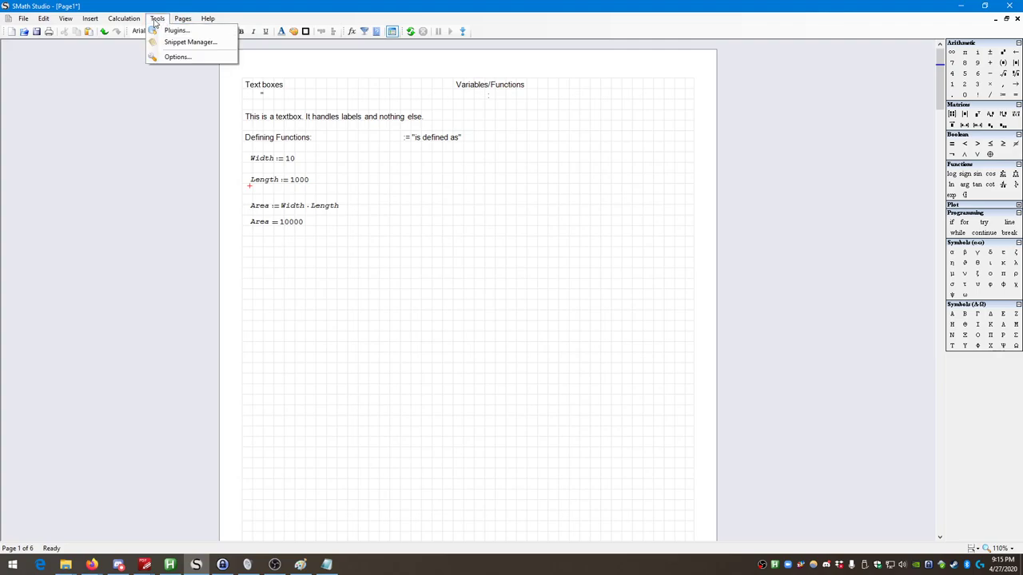
{"action": "mouse_move", "coordinate": [138, 24]}
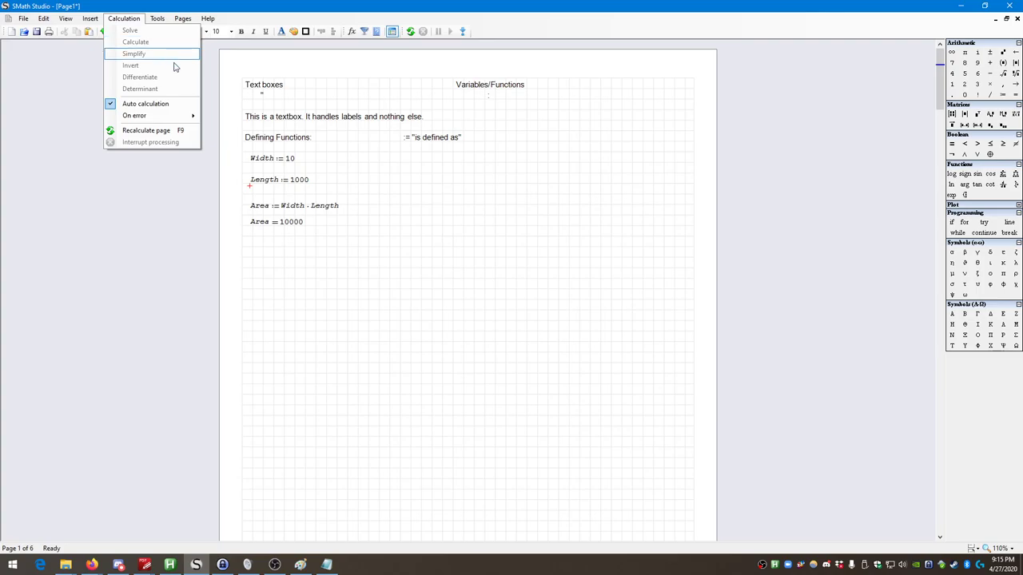
{"action": "left_click", "coordinate": [157, 111]}
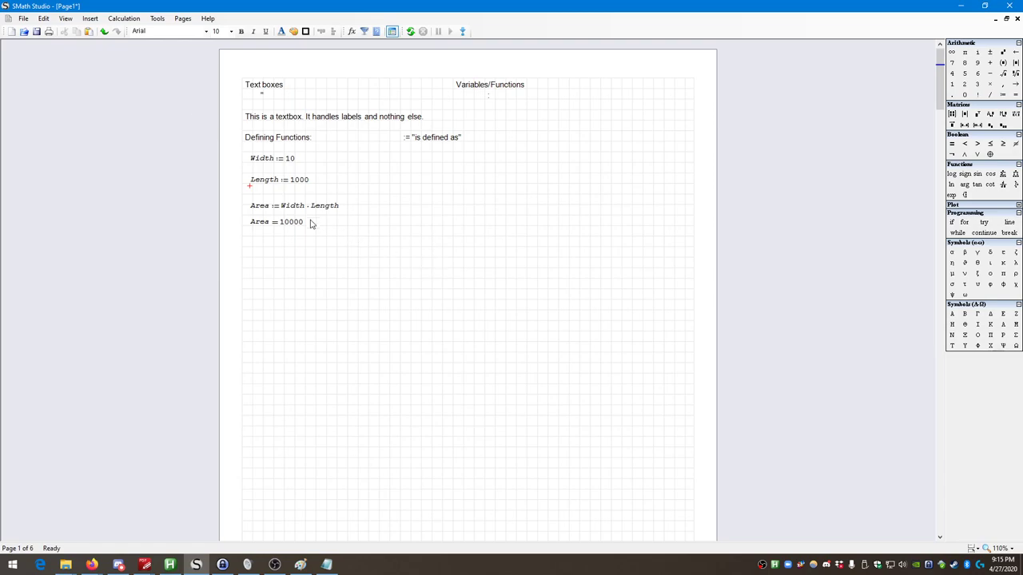
{"action": "left_click", "coordinate": [294, 158]}
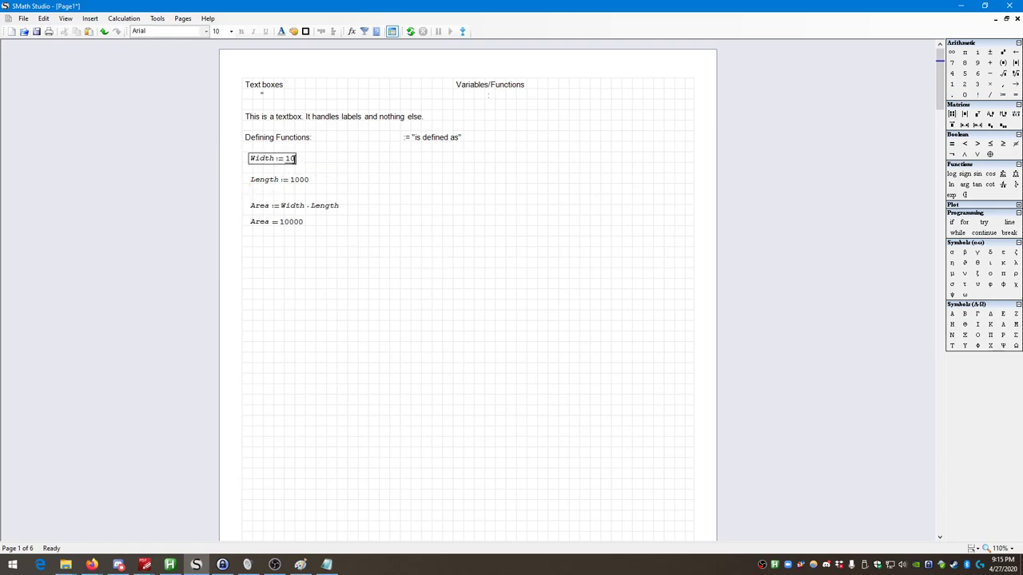
{"action": "type", "text": "0"}
{"action": "key", "text": "Return"}
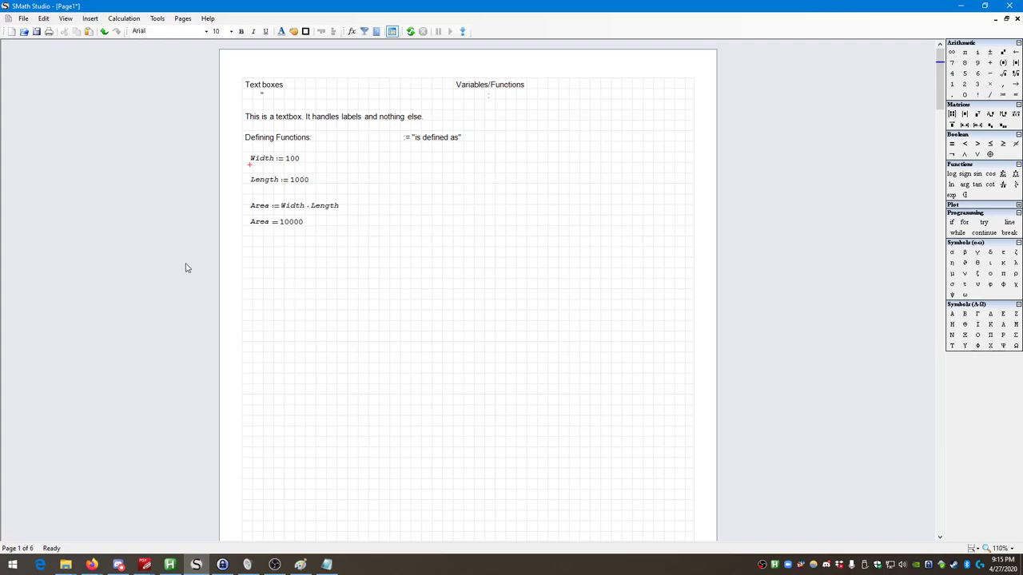
{"action": "scroll", "coordinate": [225, 261], "scroll_direction": "down", "scroll_amount": 3}
{"action": "scroll", "coordinate": [195, 176], "scroll_direction": "up", "scroll_amount": 3}
- Re-enable Auto calculation in the Calculation menu so Area updates to 1·10^5
{"action": "left_click", "coordinate": [135, 19]}
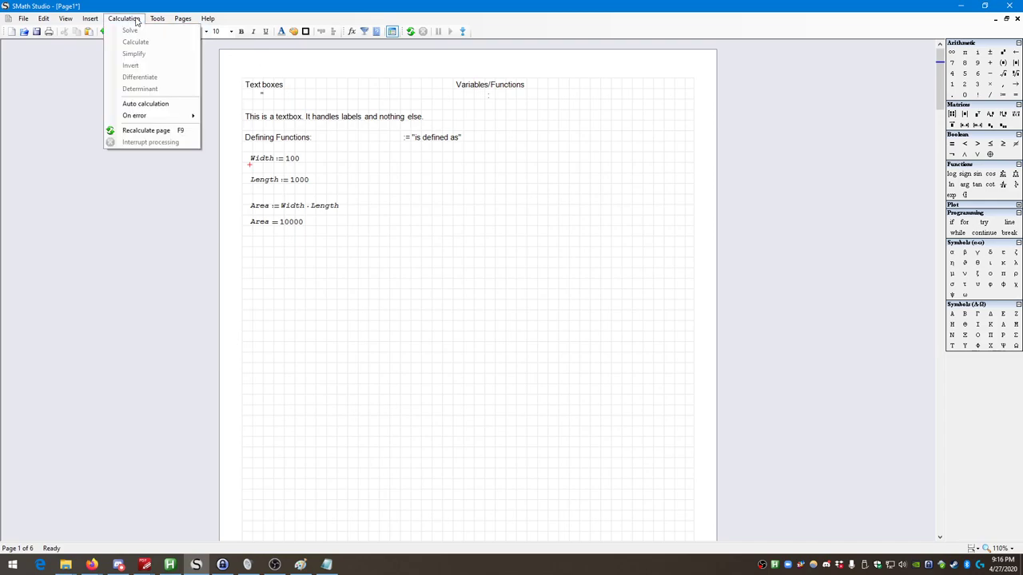
{"action": "left_click", "coordinate": [163, 104]}
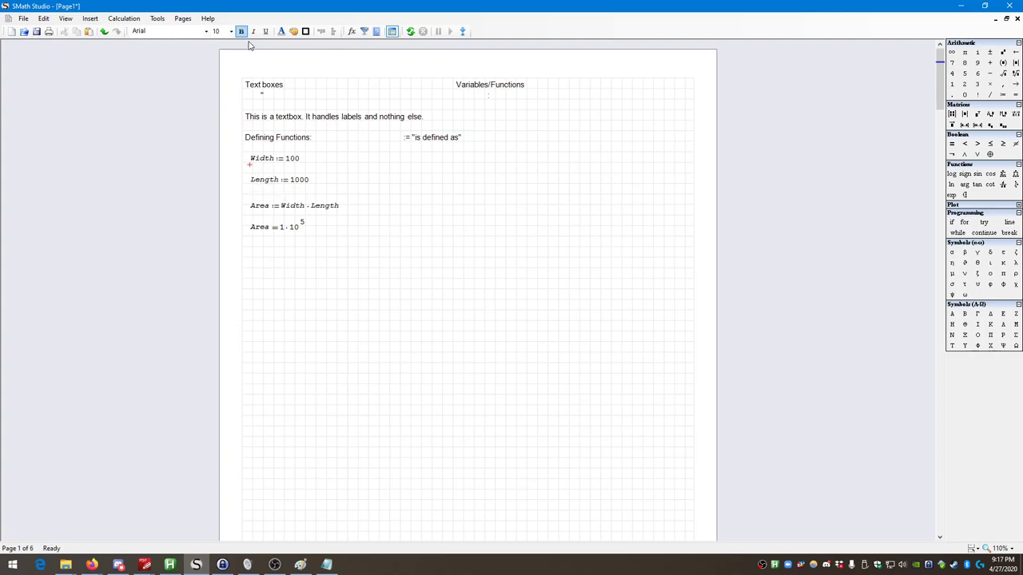
- Add the text note 'SMATH WORKS FROM BEGINNING TO END!!!' below Area and nudge it up
{"action": "left_click", "coordinate": [244, 252]}
{"action": "key", "text": "quotedbl"}
{"action": "type", "text": "SMATH"}
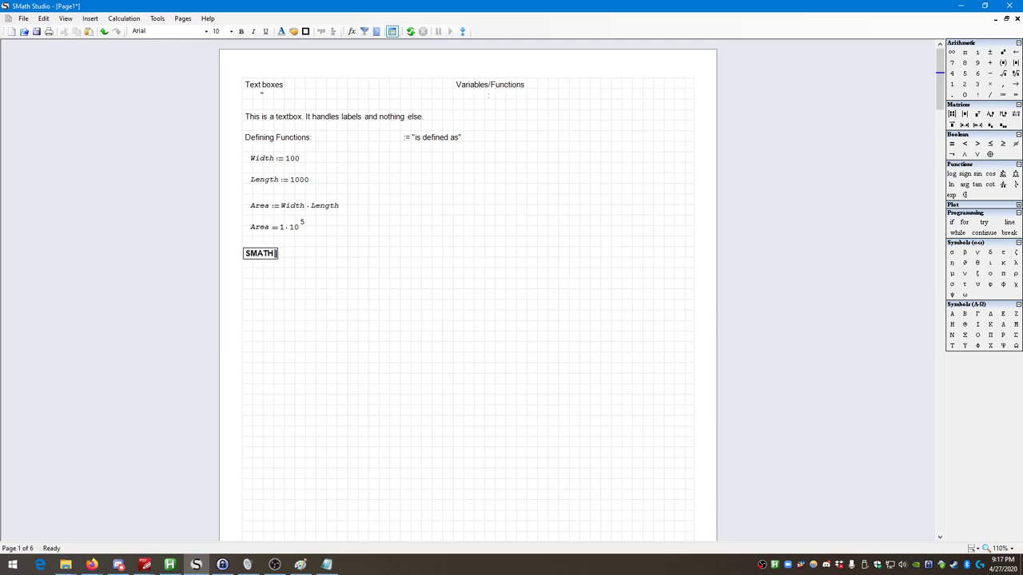
{"action": "type", "text": " WORKS FROM BEGINNING"}
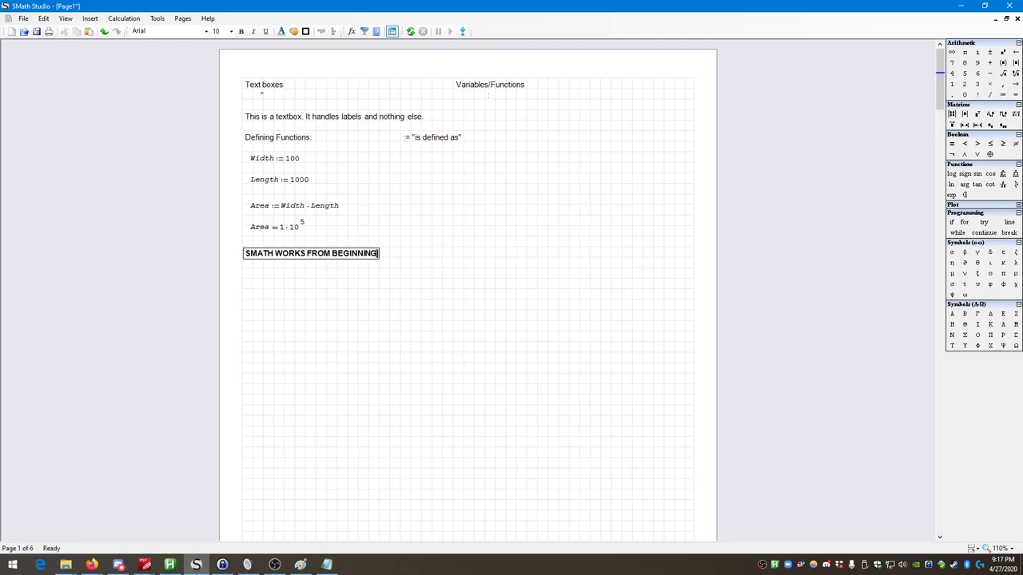
{"action": "type", "text": " TO END!!!"}
{"action": "left_click", "coordinate": [414, 265]}
{"action": "left_click_drag", "start_coordinate": [483, 292], "coordinate": [349, 242]}
- Define x := 7 ft below the note and begin the y definition
{"action": "left_click", "coordinate": [250, 262]}
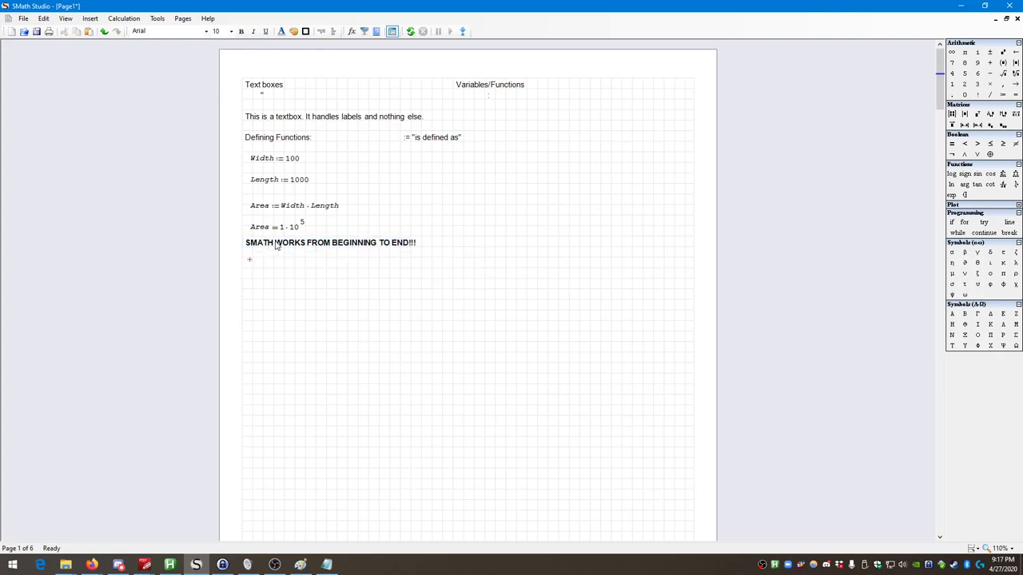
{"action": "key", "text": "ctrl+space"}
{"action": "key", "text": "Escape"}
{"action": "type", "text": "x "}
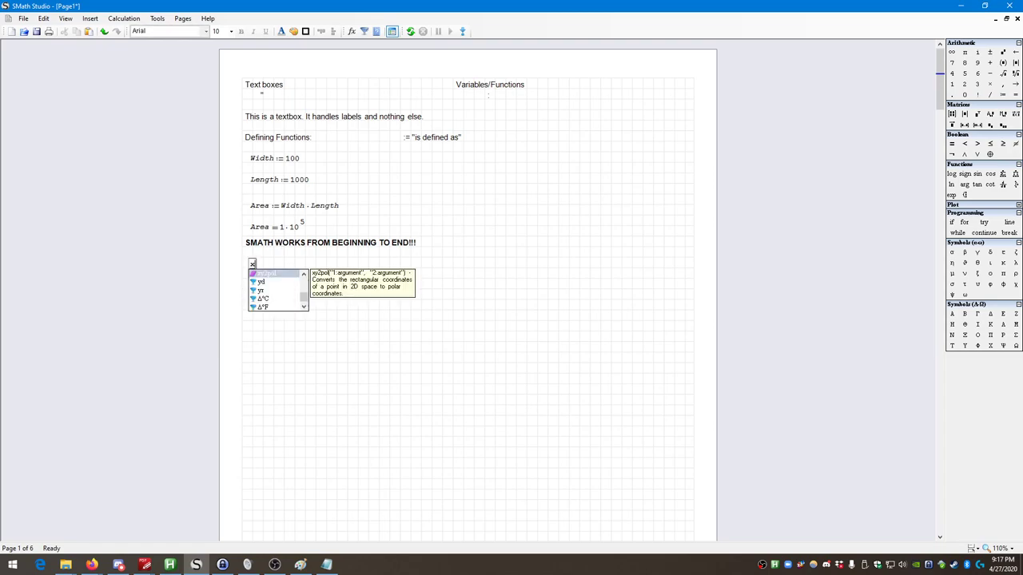
{"action": "type", "text": ":= "}
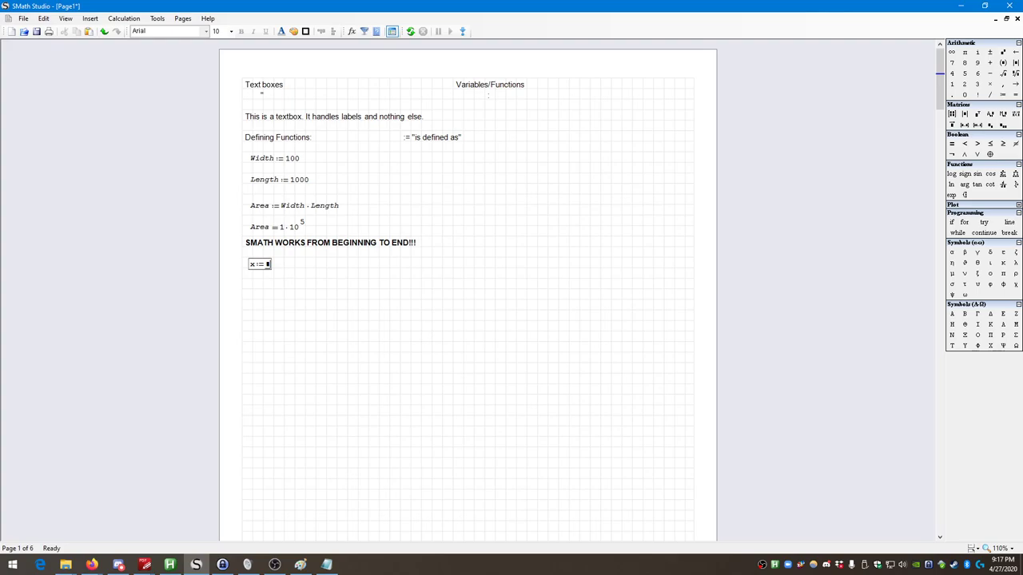
{"action": "type", "text": "7 ft"}
{"action": "key", "text": "Return"}
{"action": "key", "text": "Return"}
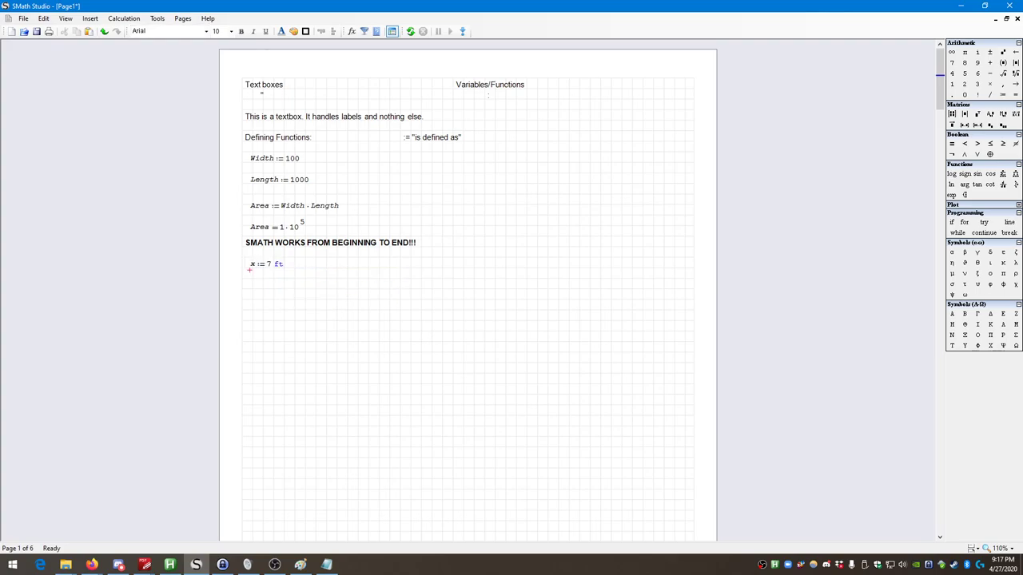
{"action": "type", "text": "7"}
{"action": "key", "text": "BackSpace"}
{"action": "type", "text": "y:"}
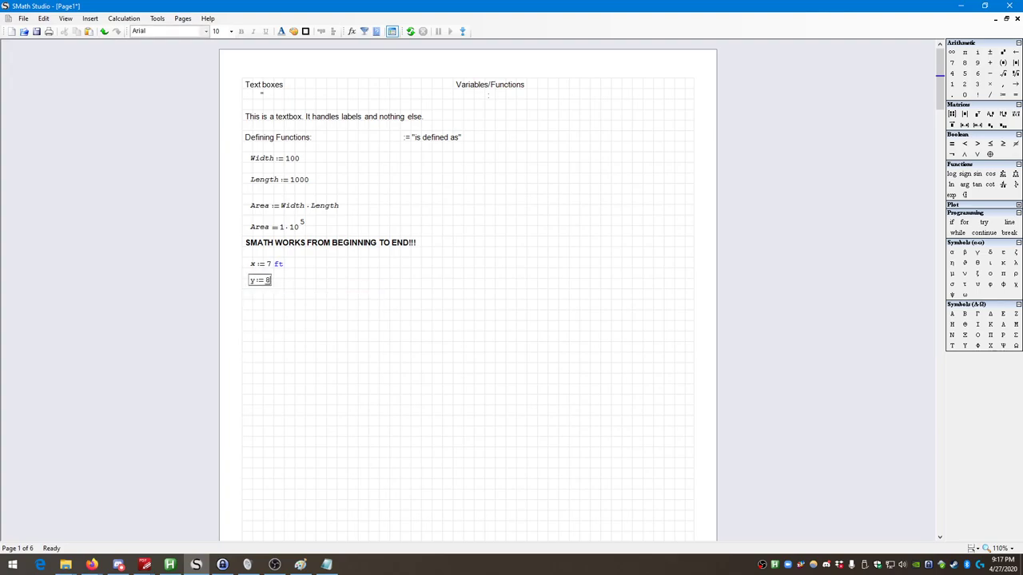
- Remove the ft unit from x := 7, check y := 8, and begin z := below it
{"action": "left_click", "coordinate": [280, 266]}
{"action": "key", "text": "BackSpace"}
{"action": "double_click", "coordinate": [268, 281]}
{"action": "key", "text": "Right"}
{"action": "left_click", "coordinate": [250, 297]}
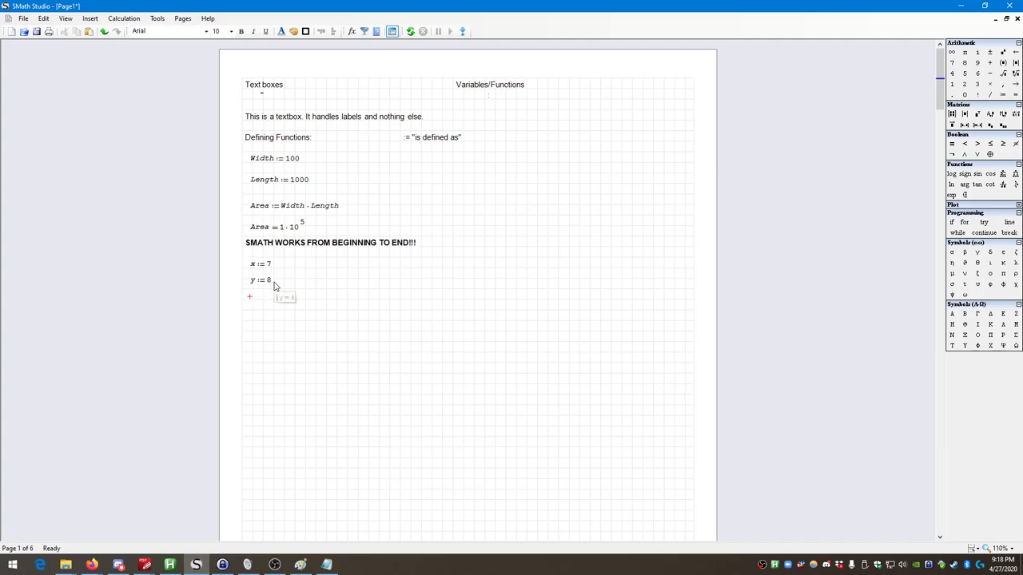
{"action": "type", "text": "z:"}
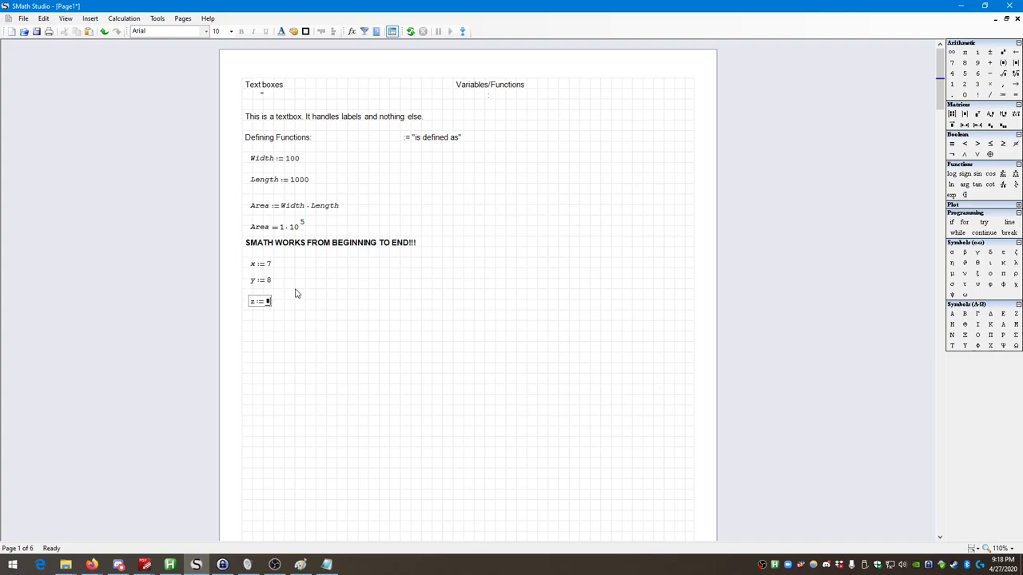
- Fill in z := x·y below y := 8 and append = so it evaluates to 56
{"action": "type", "text": "x"}
{"action": "type", "text": "*y"}
{"action": "key", "text": "Return"}
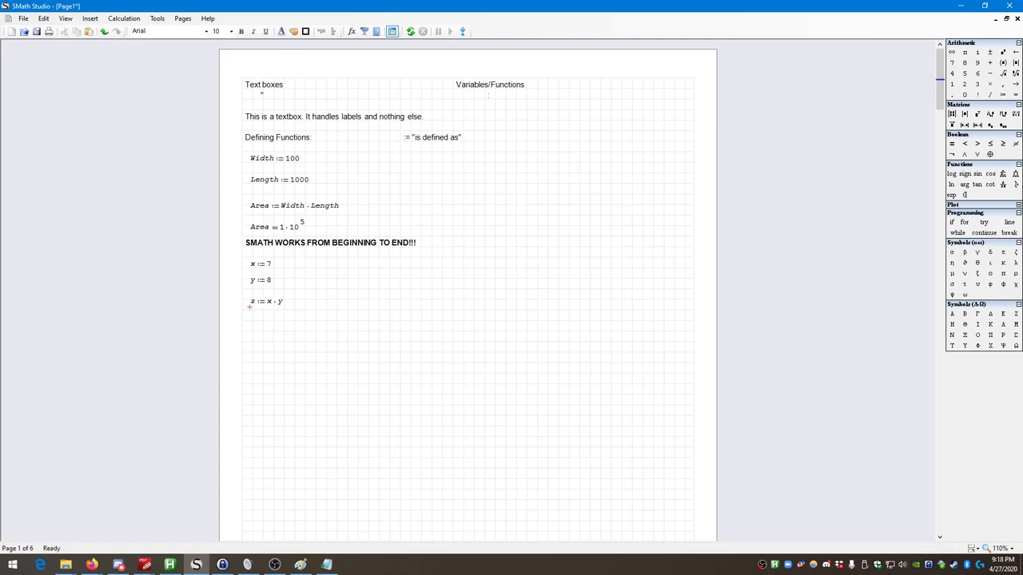
{"action": "left_click_drag", "start_coordinate": [303, 342], "coordinate": [249, 291]}
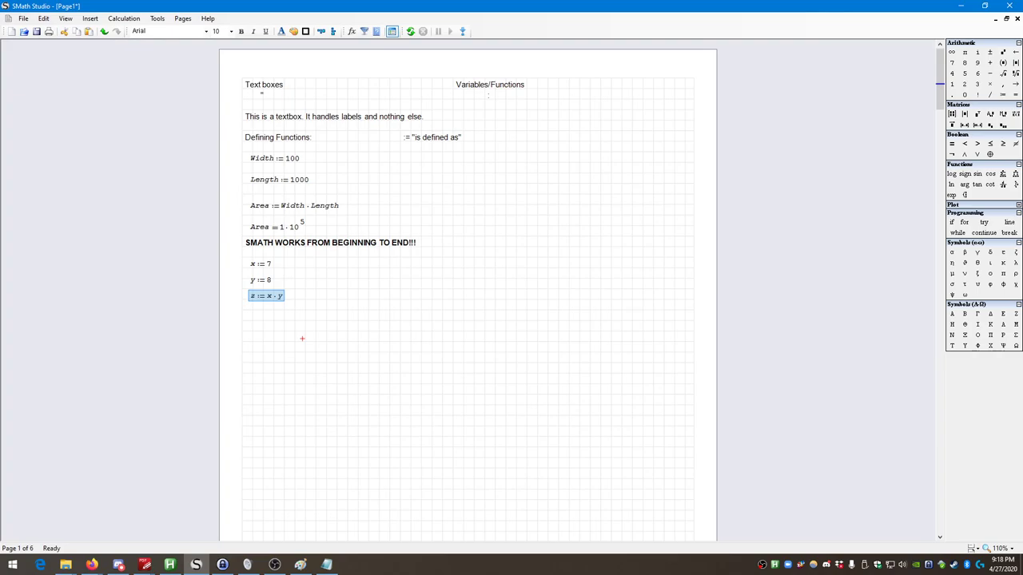
{"action": "double_click", "coordinate": [281, 296]}
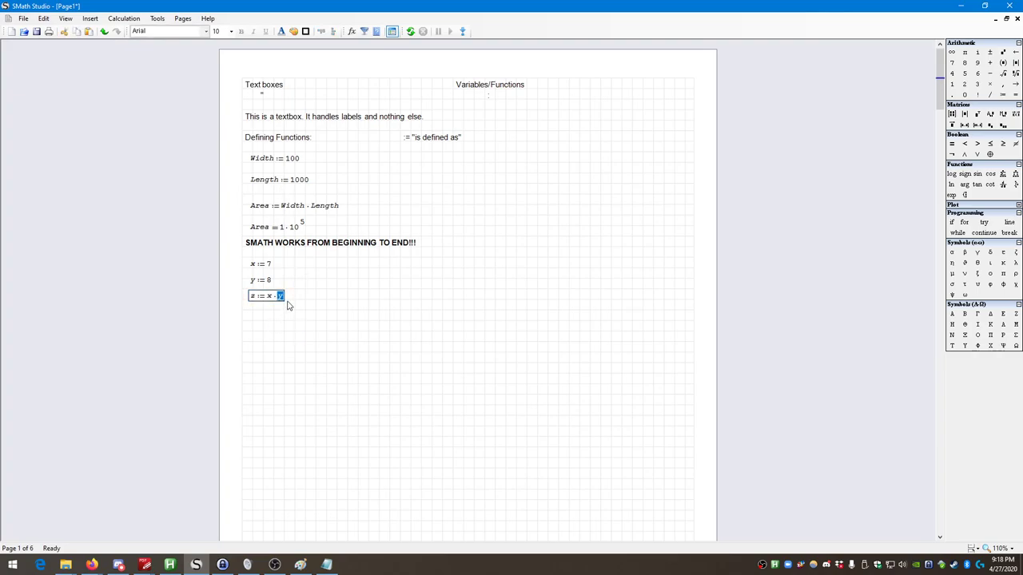
{"action": "key", "text": "Right"}
{"action": "type", "text": "="}
{"action": "left_click", "coordinate": [257, 346]}
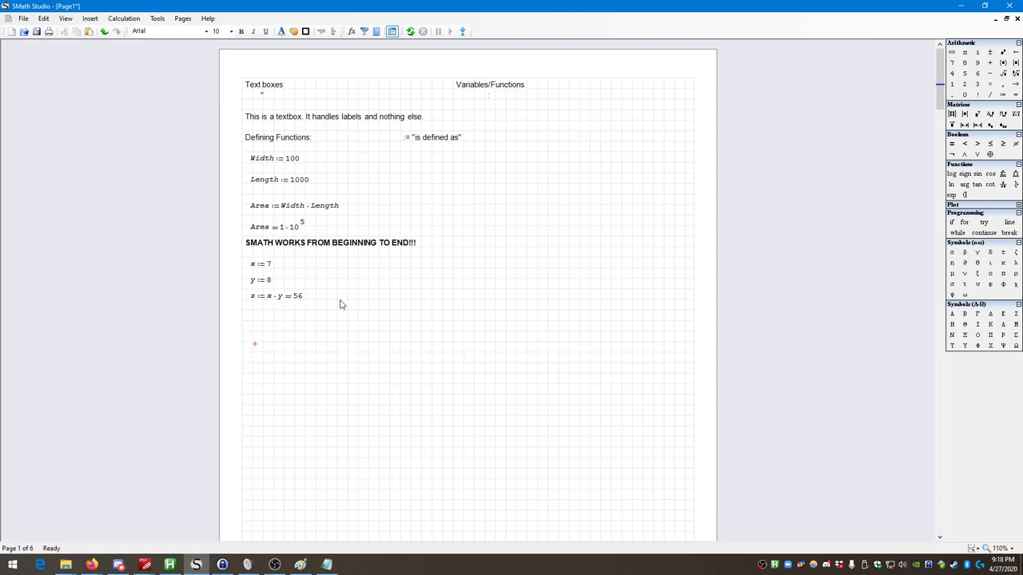
{"action": "left_click", "coordinate": [251, 319]}
{"action": "left_click", "coordinate": [269, 267]}
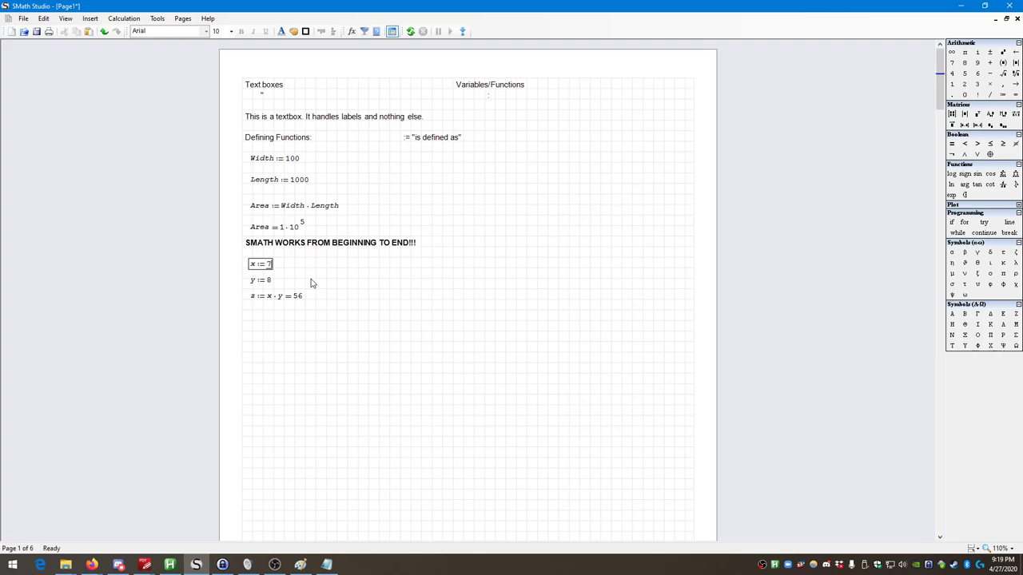
{"action": "key", "text": "BackSpace"}
{"action": "type", "text": "5"}
{"action": "left_click", "coordinate": [325, 320]}
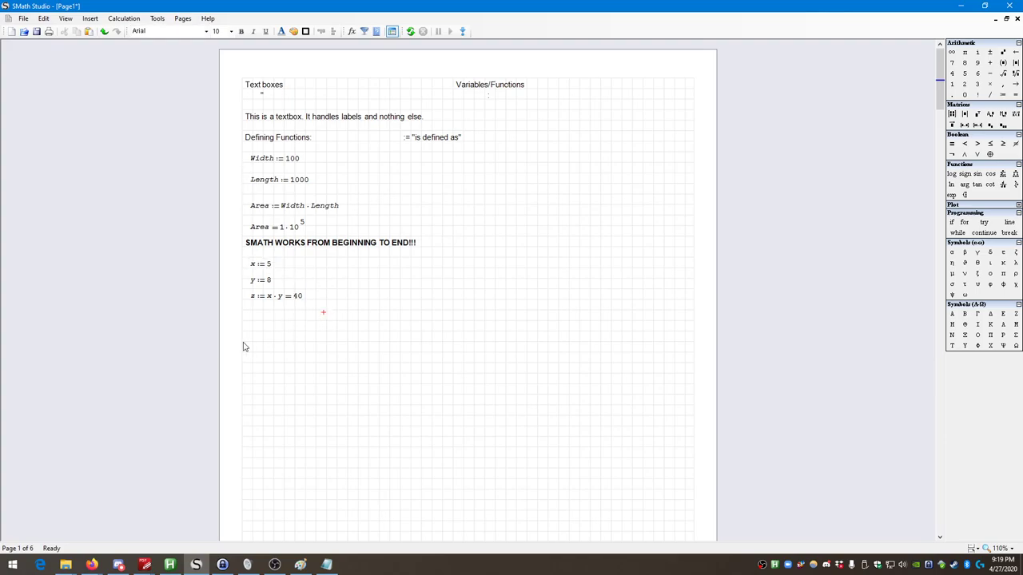
{"action": "key", "text": "ctrl+z"}
{"action": "left_click", "coordinate": [270, 328]}
- Enter the new definition x := 6 on the worksheet
{"action": "type", "text": "x:"}
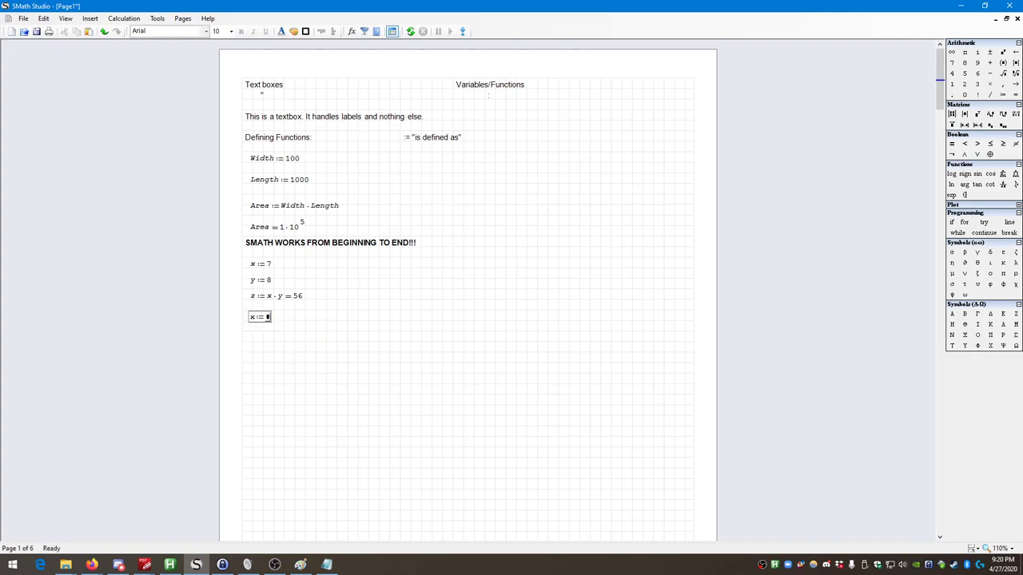
{"action": "key", "text": "Return"}
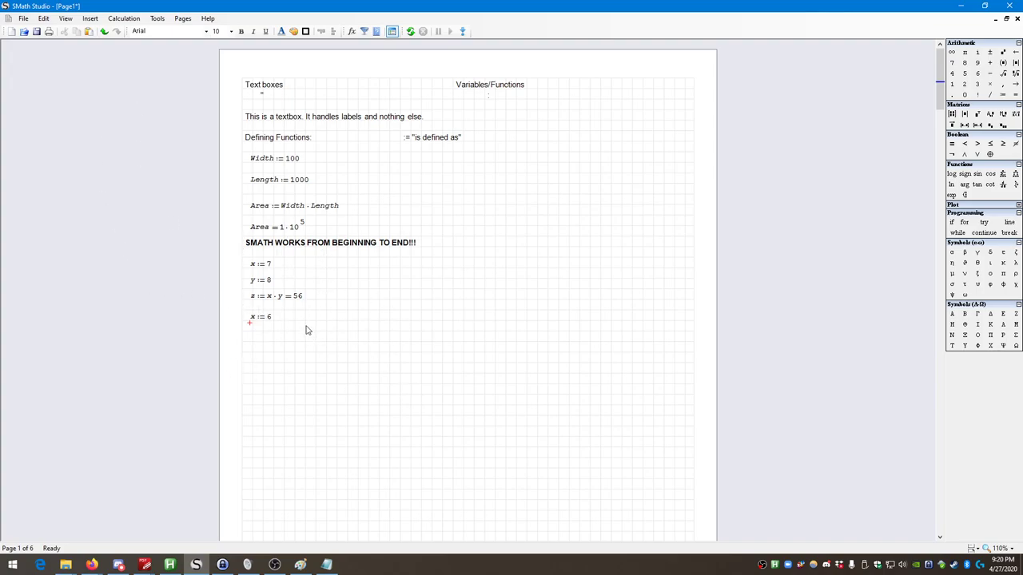
{"action": "left_click", "coordinate": [124, 18]}
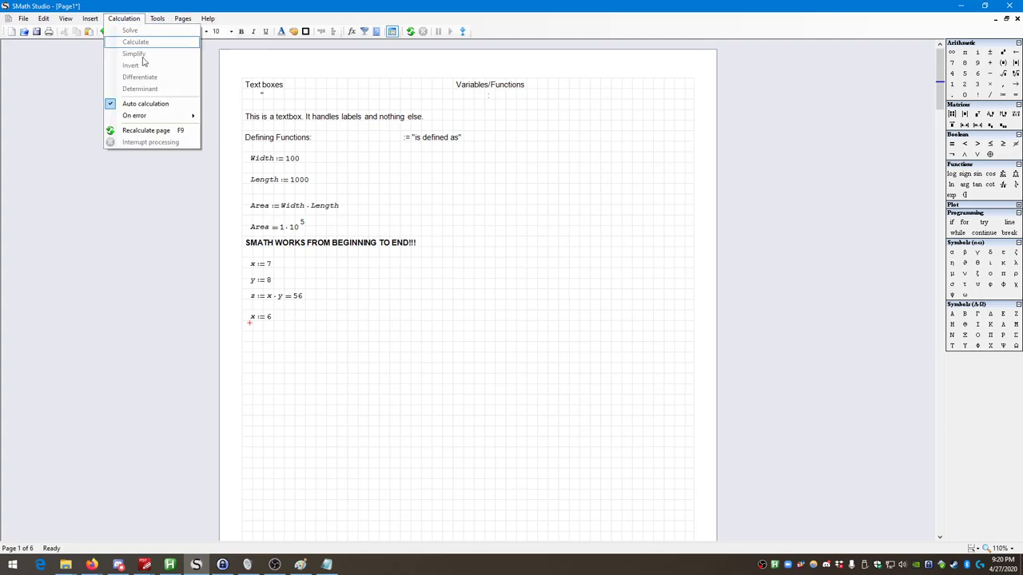
{"action": "left_click", "coordinate": [339, 328]}
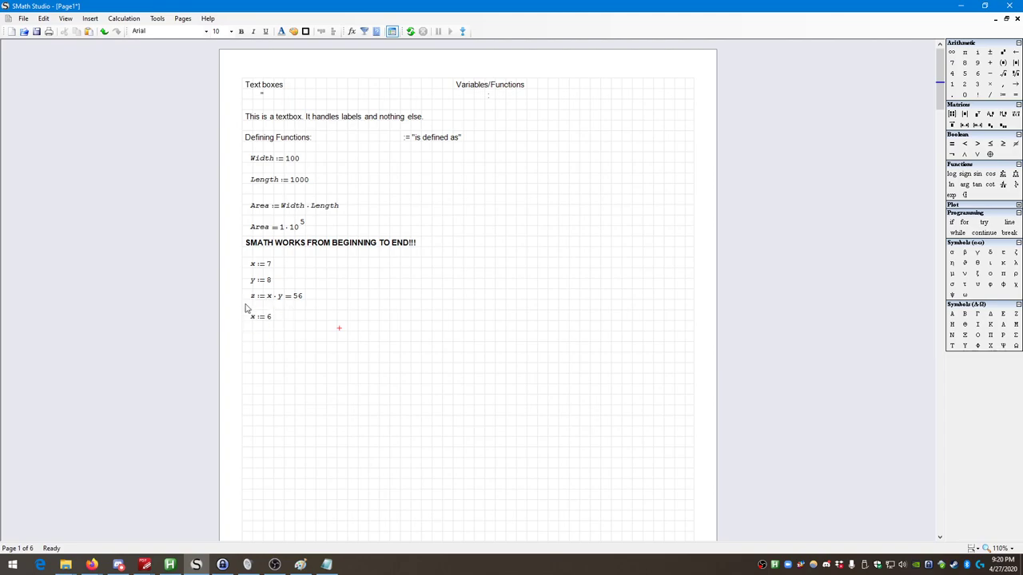
- Add a z = evaluation below x := 6, which shows 56
{"action": "left_click", "coordinate": [291, 323]}
{"action": "left_click", "coordinate": [254, 324]}
{"action": "key", "text": "Return"}
{"action": "left_click", "coordinate": [296, 299]}
{"action": "left_click", "coordinate": [312, 313]}
{"action": "left_click", "coordinate": [254, 337]}
{"action": "type", "text": "z="}
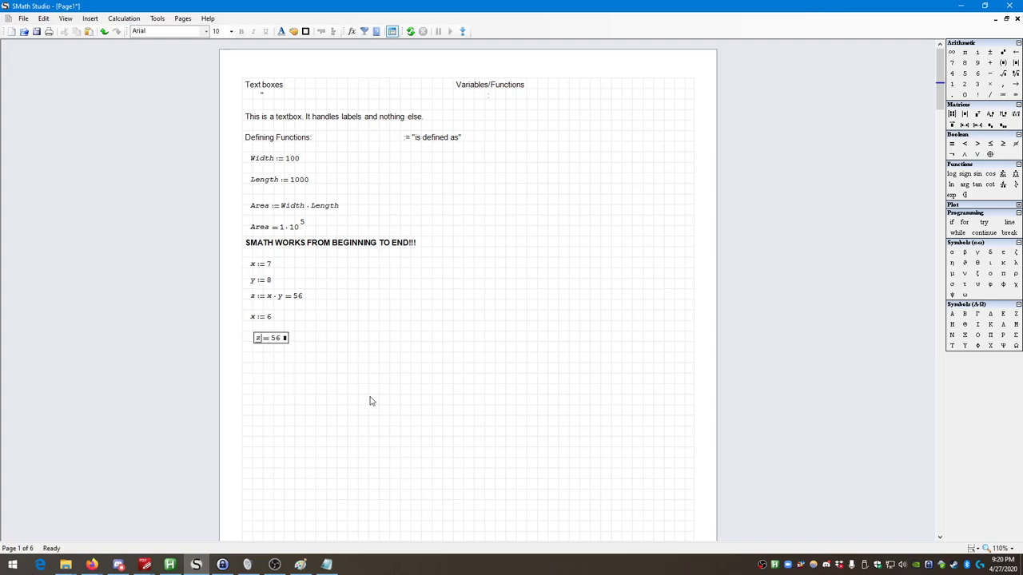
{"action": "left_click", "coordinate": [336, 372]}
- Delete the z = 56 result and x := 6, then re-enter x := 6 closer to z
{"action": "left_click_drag", "start_coordinate": [387, 397], "coordinate": [260, 342]}
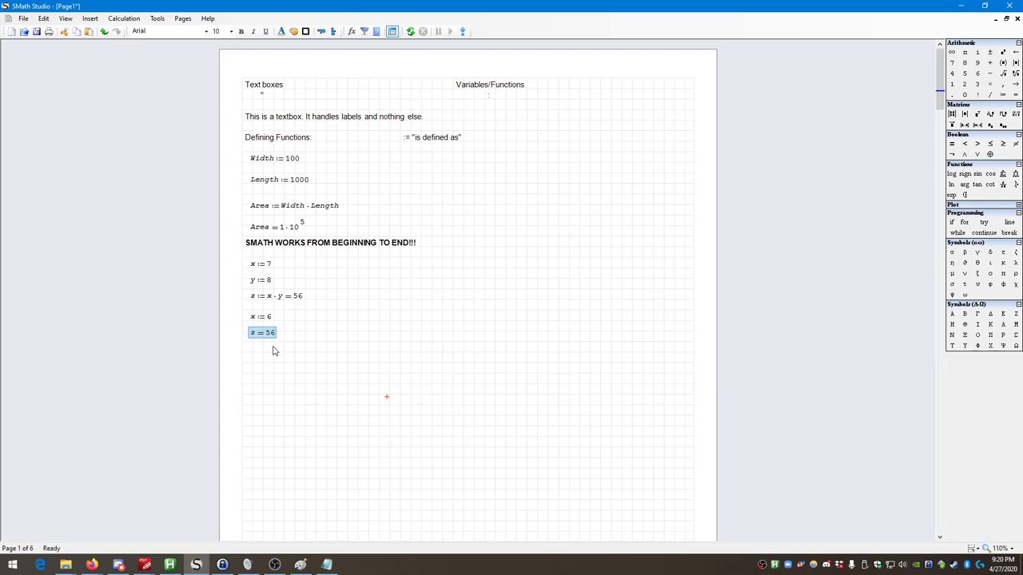
{"action": "left_click", "coordinate": [320, 351]}
{"action": "left_click_drag", "start_coordinate": [275, 336], "coordinate": [275, 341]}
{"action": "key", "text": "Delete"}
{"action": "left_click", "coordinate": [260, 316]}
{"action": "left_click_drag", "start_coordinate": [261, 317], "coordinate": [277, 333]}
{"action": "key", "text": "Delete"}
{"action": "type", "text": "x:"}
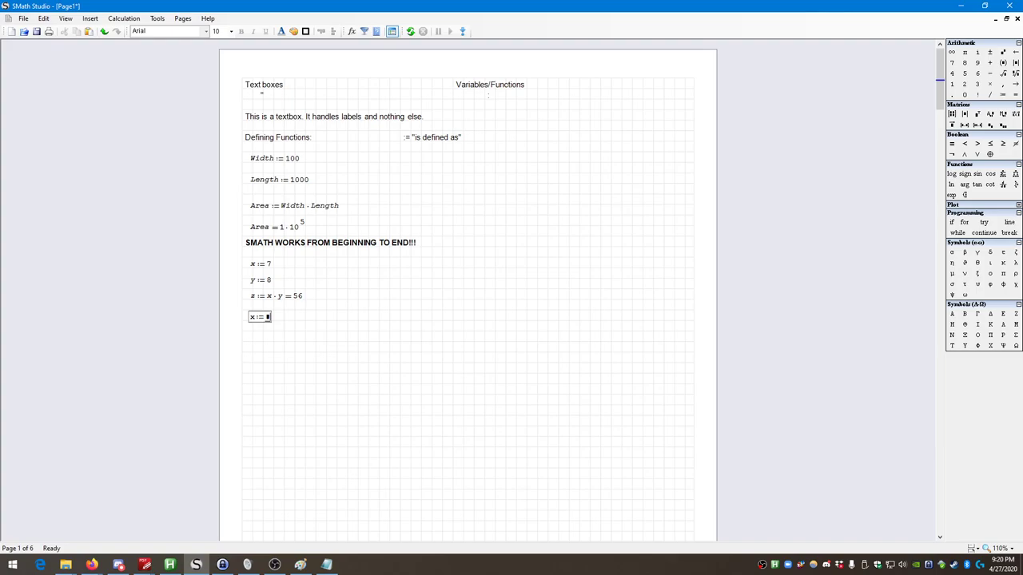
{"action": "key", "text": "Return"}
{"action": "left_click_drag", "start_coordinate": [277, 331], "coordinate": [276, 325]}
- Retry z = below x := 6, deleting the 56 result and a malformed z6 entry
{"action": "left_click", "coordinate": [254, 331]}
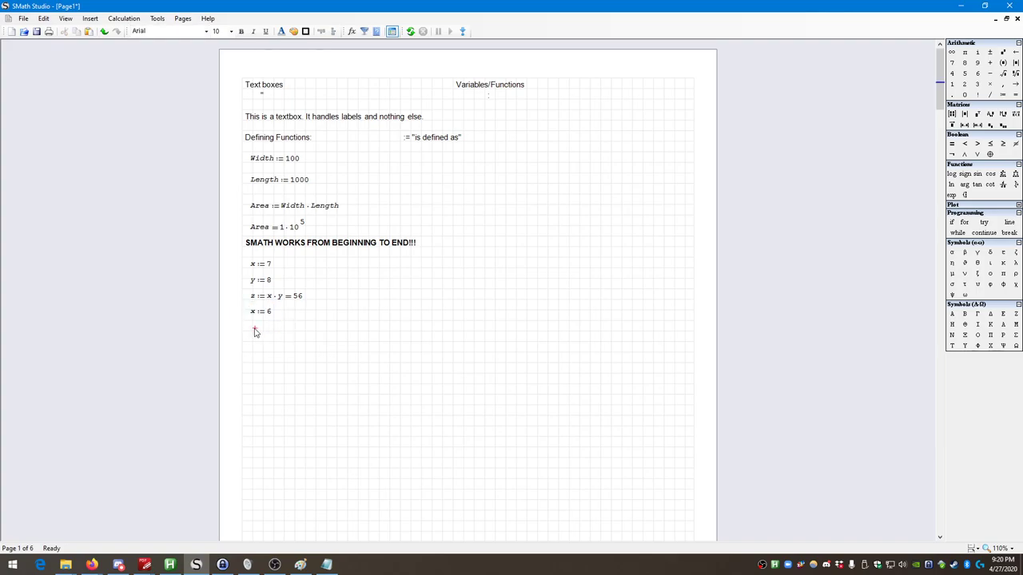
{"action": "type", "text": "z "}
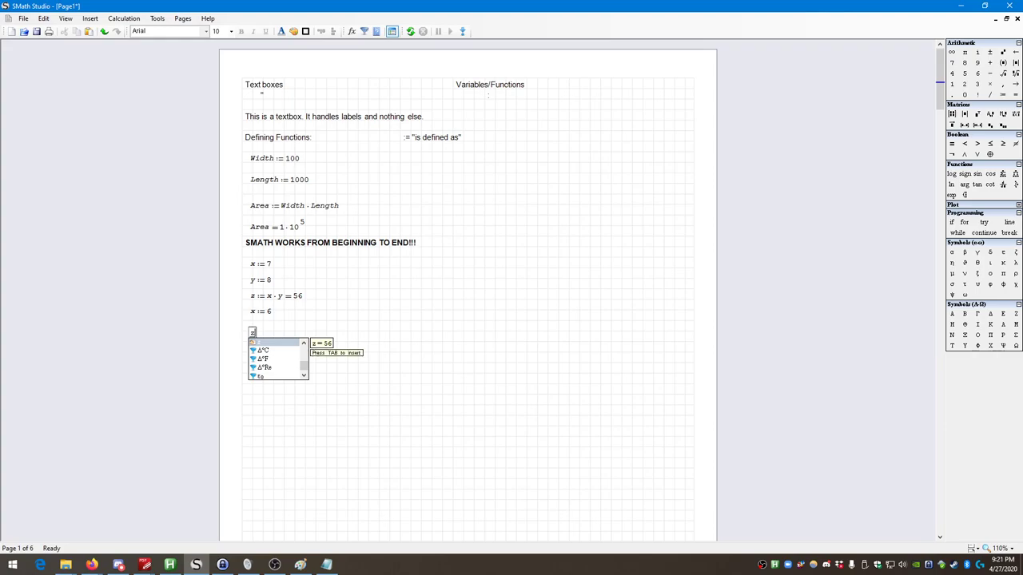
{"action": "type", "text": "= 56 ■"}
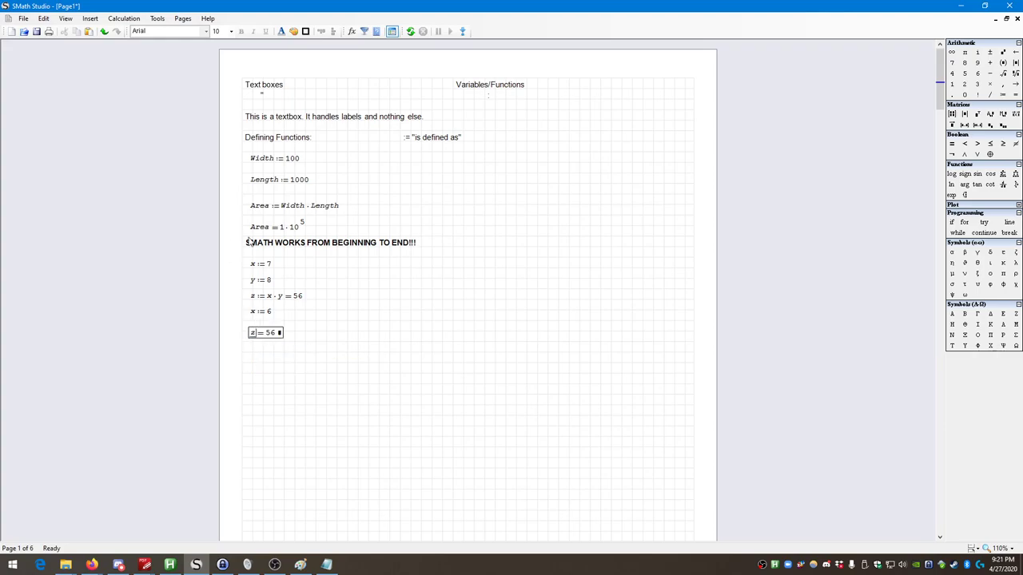
{"action": "left_click_drag", "start_coordinate": [327, 349], "coordinate": [249, 325]}
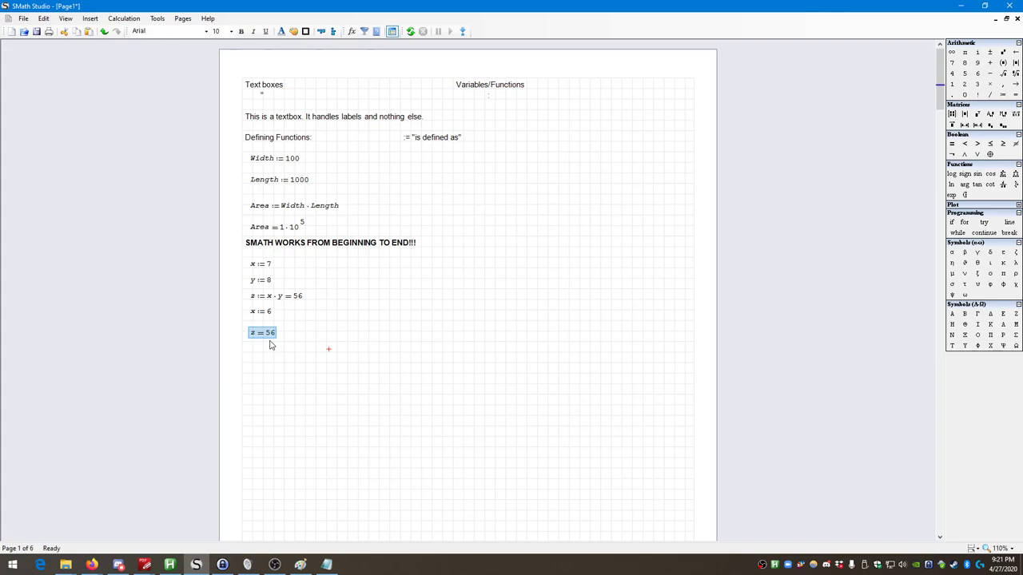
{"action": "left_click_drag", "start_coordinate": [313, 349], "coordinate": [249, 327]}
{"action": "key", "text": "Delete"}
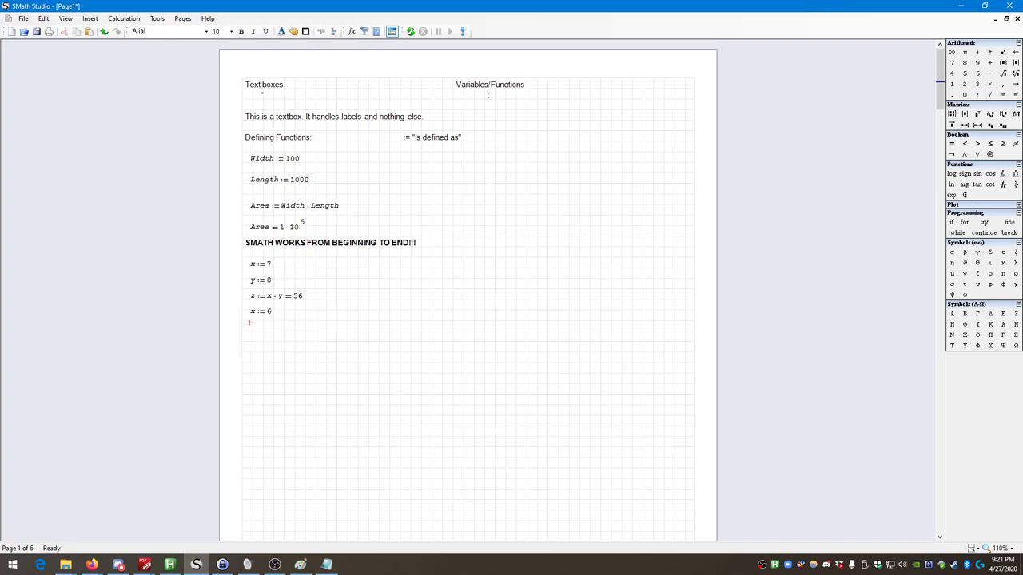
{"action": "type", "text": "z"}
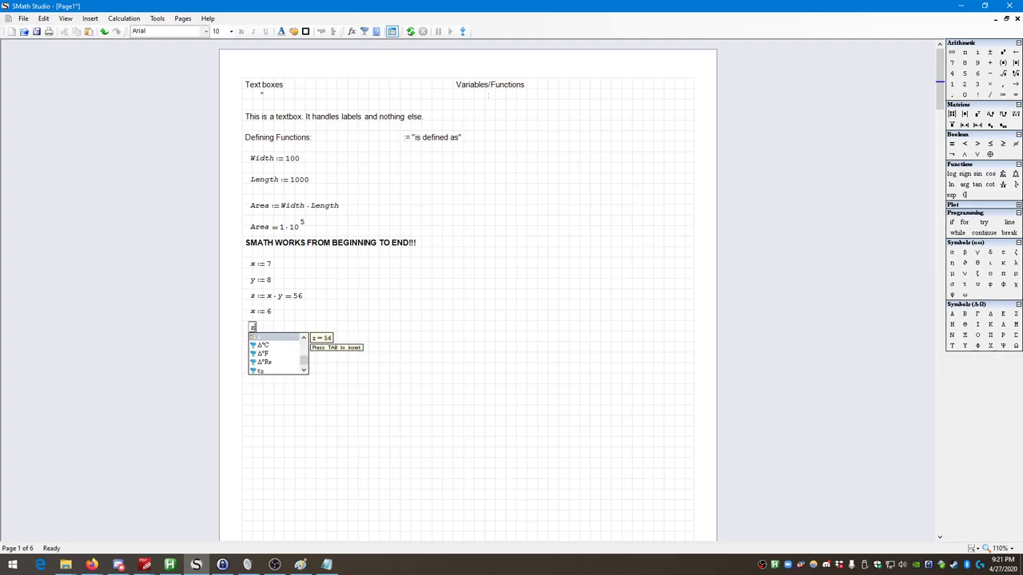
{"action": "type", "text": "435"}
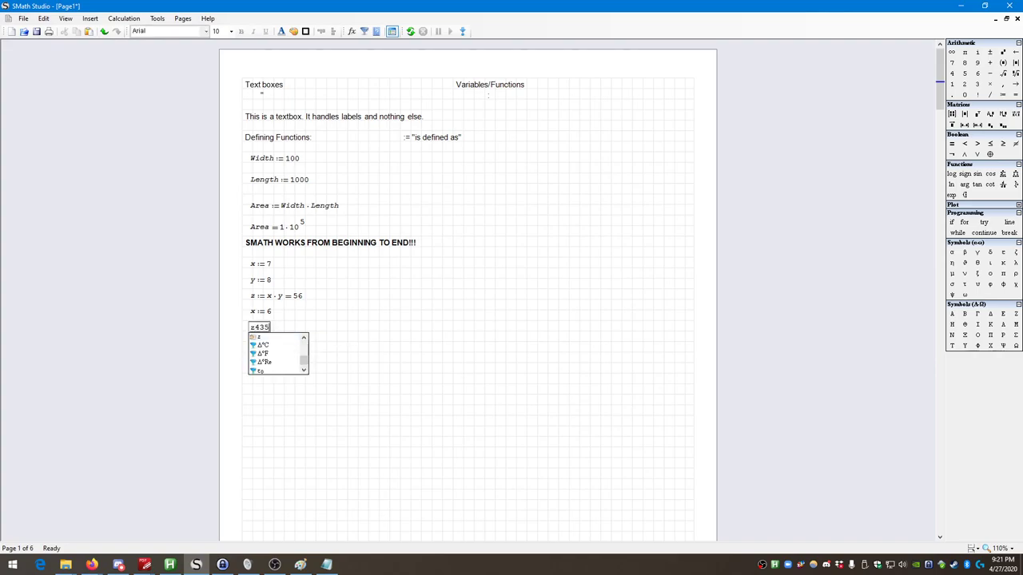
{"action": "key", "text": "BackSpace"}
{"action": "key", "text": "BackSpace"}
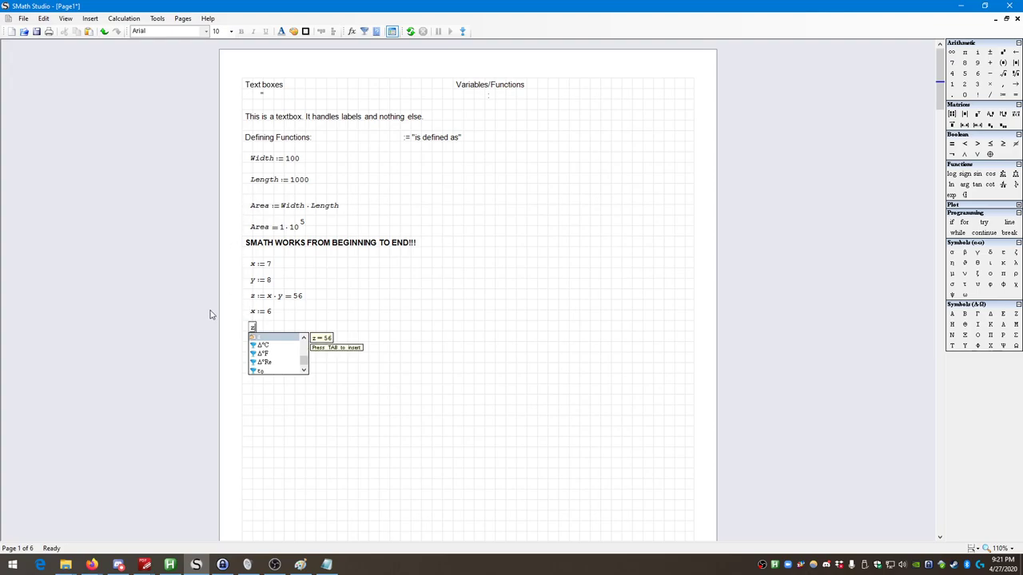
{"action": "type", "text": "6="}
{"action": "key", "text": "Escape"}
{"action": "left_click_drag", "start_coordinate": [248, 320], "coordinate": [359, 336]}
{"action": "key", "text": "Delete"}
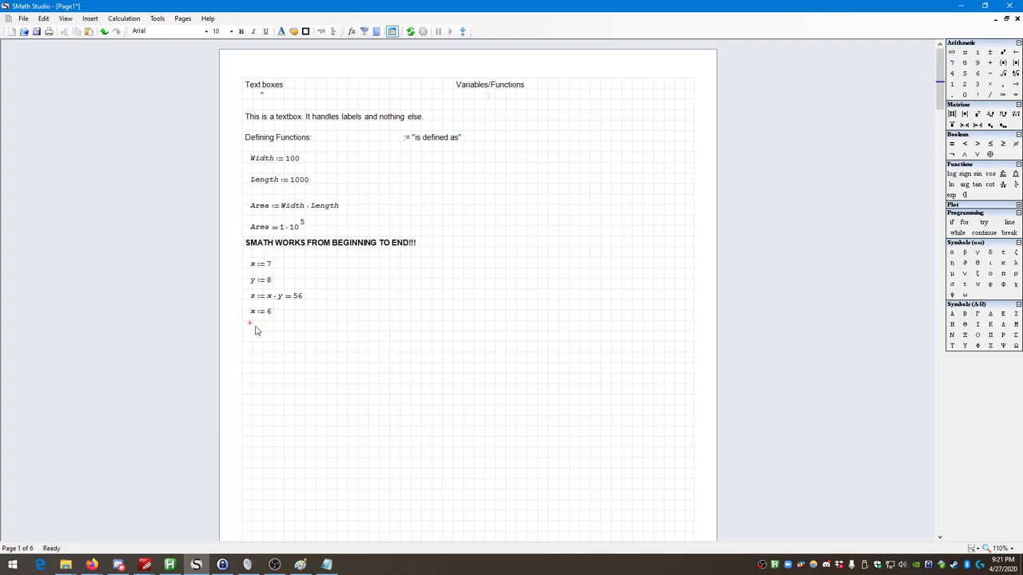
- Evaluate z = once more below x := 6, then delete that 56 result
{"action": "type", "text": "z "}
{"action": "type", "text": "= x · y"}
{"action": "left_click", "coordinate": [338, 333]}
{"action": "left_click_drag", "start_coordinate": [307, 338], "coordinate": [249, 330]}
{"action": "key", "text": "Delete"}
- Type z:x*y below x := 6, then delete the unfinished z line
{"action": "left_click", "coordinate": [249, 328]}
{"action": "type", "text": "z:x*y"}
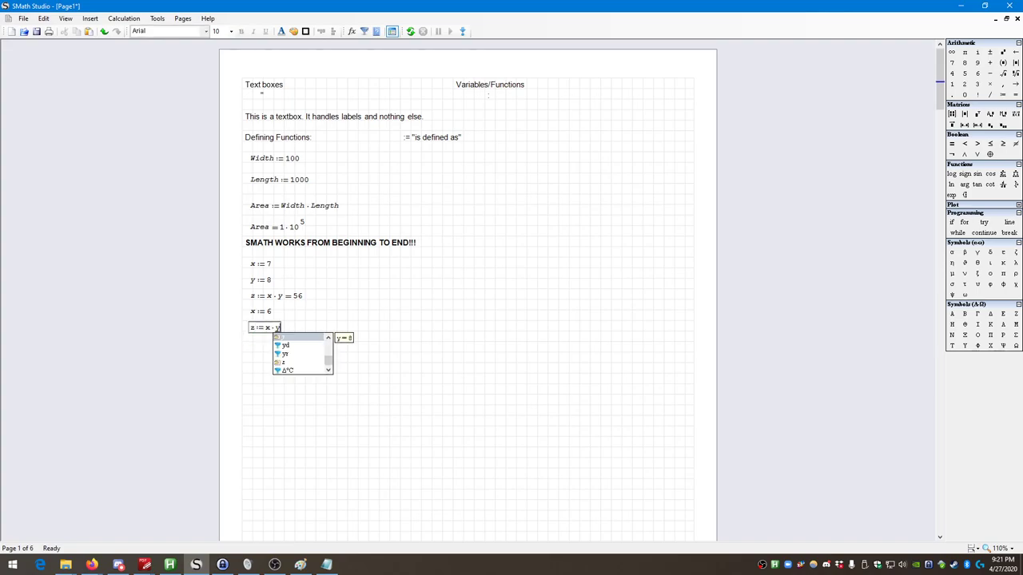
{"action": "left_click_drag", "start_coordinate": [366, 307], "coordinate": [284, 342]}
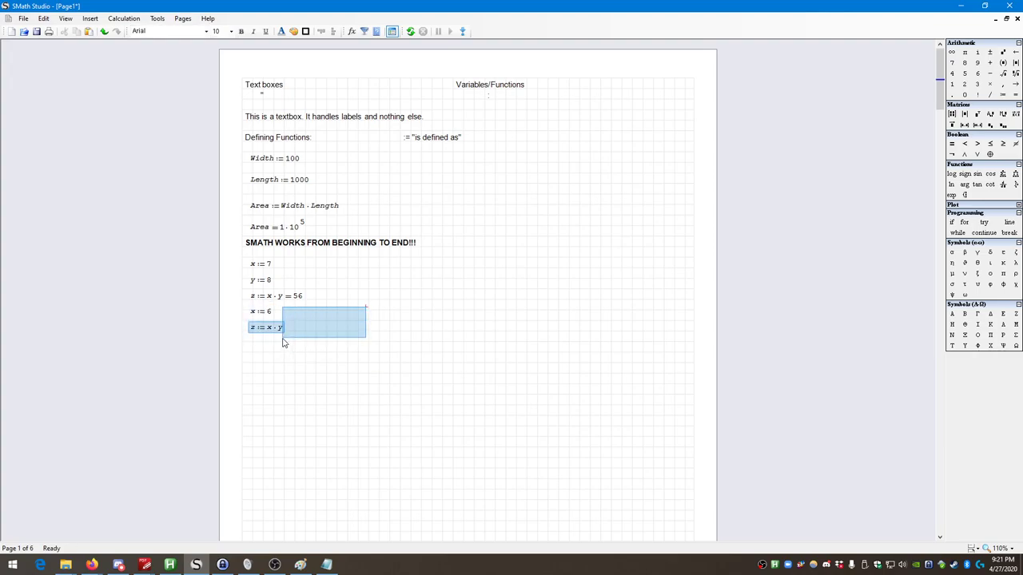
{"action": "key", "text": "Delete"}
- Paste a copy of the z := x·y = 56 formula below x := 6
{"action": "left_click_drag", "start_coordinate": [340, 308], "coordinate": [249, 289]}
{"action": "left_click", "coordinate": [251, 326]}
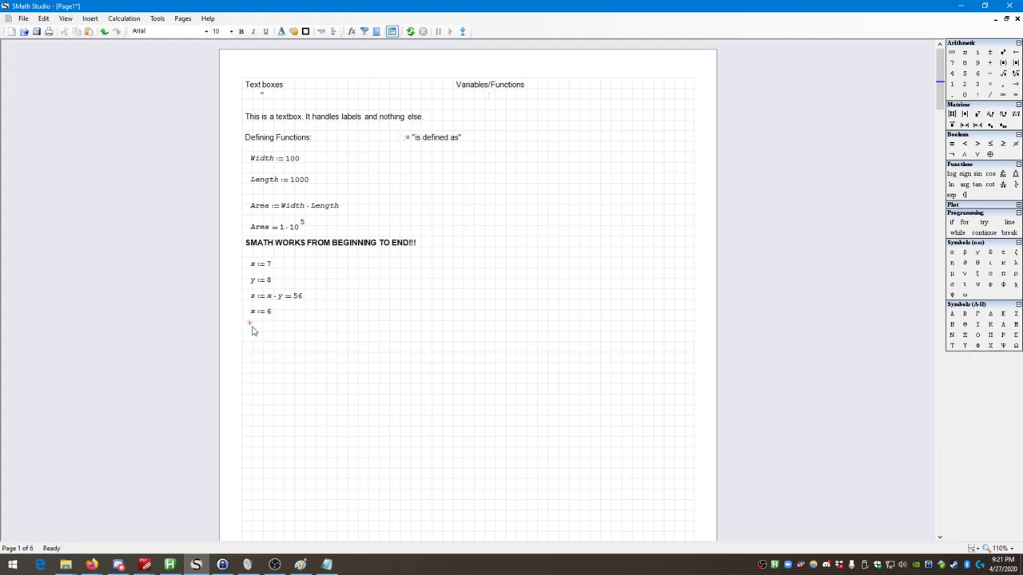
{"action": "key", "text": "ctrl+v"}
{"action": "left_click_drag", "start_coordinate": [325, 362], "coordinate": [266, 323]}
- Insert space below x := 7 and move x := 6 up beneath it
{"action": "mouse_move", "coordinate": [263, 318]}
{"action": "left_click", "coordinate": [335, 330]}
{"action": "left_click", "coordinate": [254, 311]}
{"action": "left_click_drag", "start_coordinate": [252, 314], "coordinate": [253, 314]}
{"action": "left_click", "coordinate": [282, 272]}
{"action": "key", "text": "Return"}
{"action": "key", "text": "Return"}
{"action": "left_click_drag", "start_coordinate": [292, 334], "coordinate": [264, 336]}
{"action": "key", "text": "Up"}
{"action": "key", "text": "Up"}
{"action": "key", "text": "Up"}
{"action": "key", "text": "Up"}
{"action": "key", "text": "Up"}
{"action": "key", "text": "Up"}
{"action": "key", "text": "Up"}
{"action": "key", "text": "Up"}
- Drag x := 6 back down between the two z lines
{"action": "left_click", "coordinate": [413, 360]}
{"action": "left_click_drag", "start_coordinate": [291, 285], "coordinate": [261, 331]}
{"action": "left_click", "coordinate": [376, 343]}
{"action": "left_click", "coordinate": [316, 333]}
{"action": "left_click", "coordinate": [344, 317]}
- Recalculate the worksheet so the first z := x·y shows 56
{"action": "left_click", "coordinate": [156, 18]}
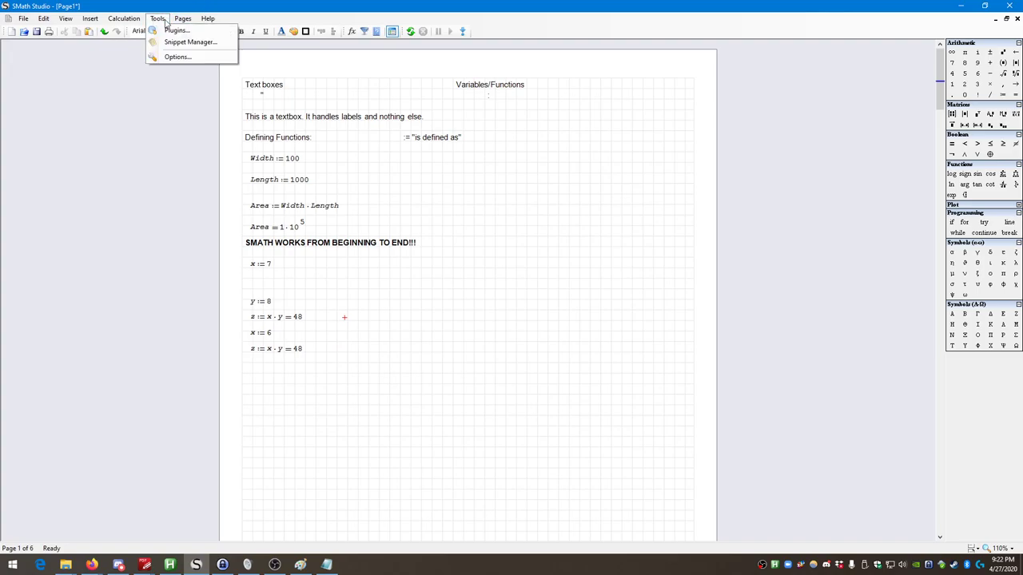
{"action": "left_click", "coordinate": [410, 31]}
{"action": "left_click", "coordinate": [410, 31]}
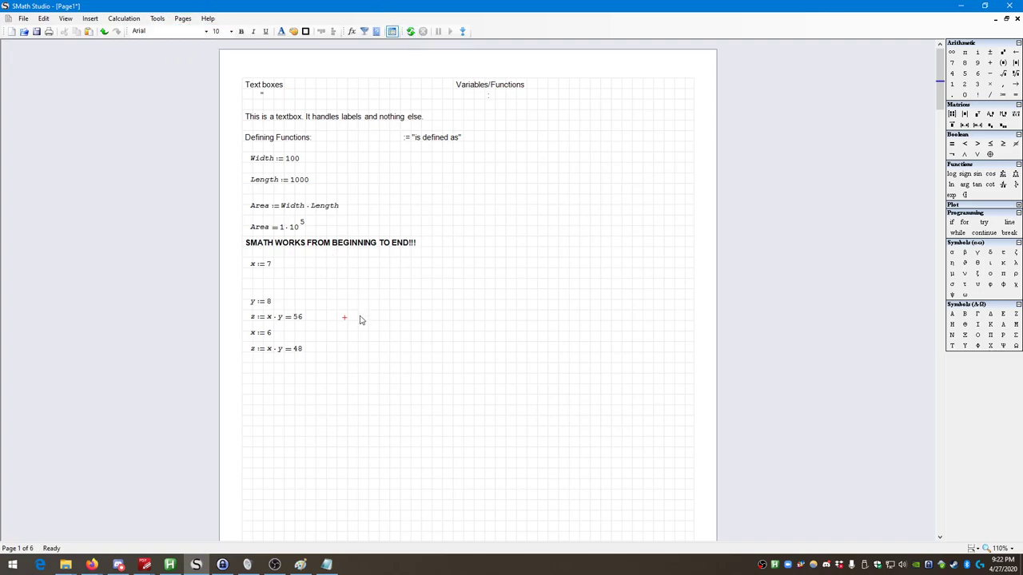
- Move the y, z, x and z lines up to close the gap
{"action": "left_click_drag", "start_coordinate": [339, 360], "coordinate": [247, 308]}
{"action": "left_click", "coordinate": [345, 404]}
{"action": "left_click_drag", "start_coordinate": [349, 386], "coordinate": [239, 309]}
{"action": "key", "text": "Up"}
{"action": "key", "text": "Up"}
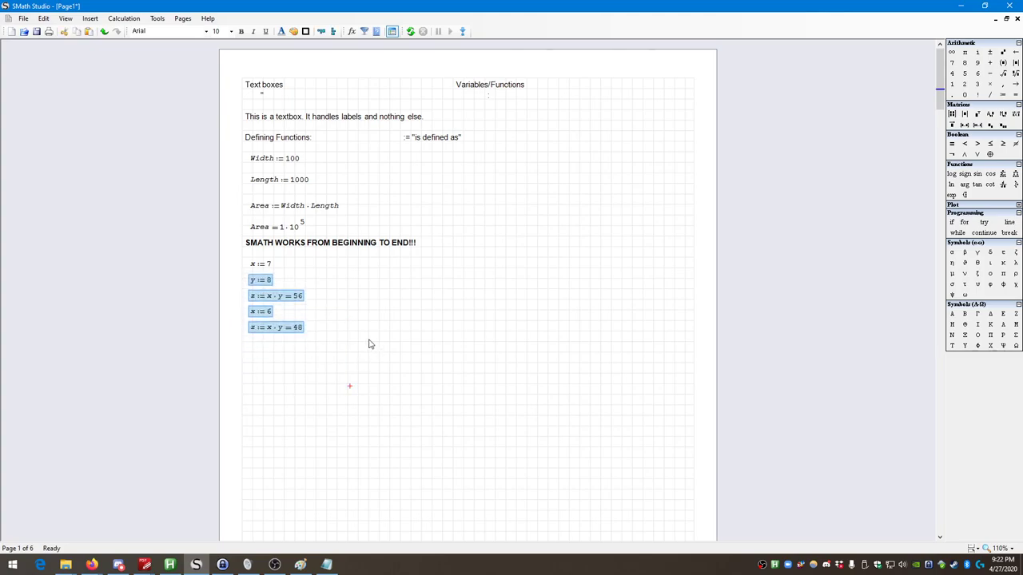
{"action": "left_click", "coordinate": [371, 342]}
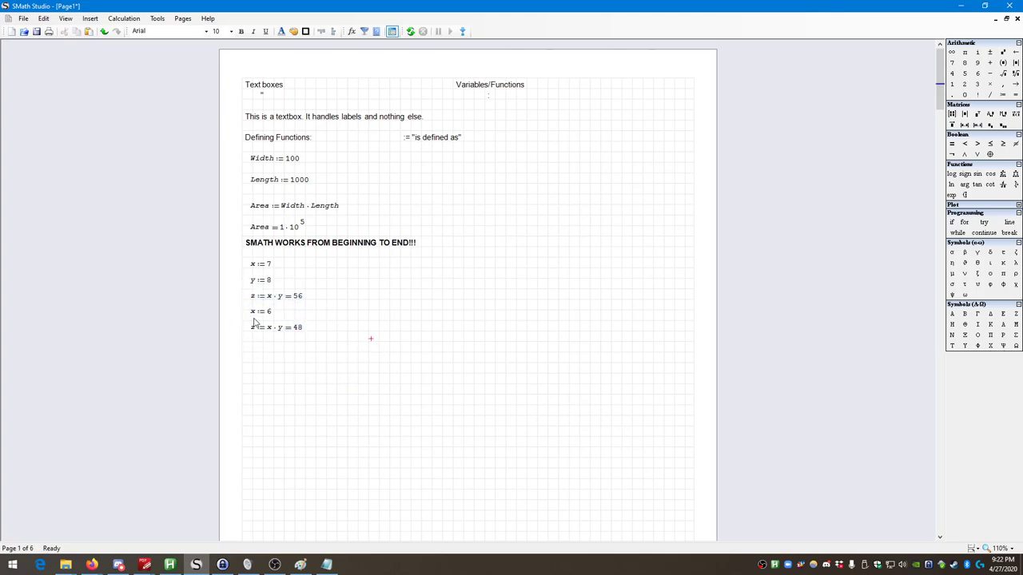
{"action": "left_click", "coordinate": [270, 270]}
{"action": "key", "text": "Return"}
{"action": "key", "text": "Return"}
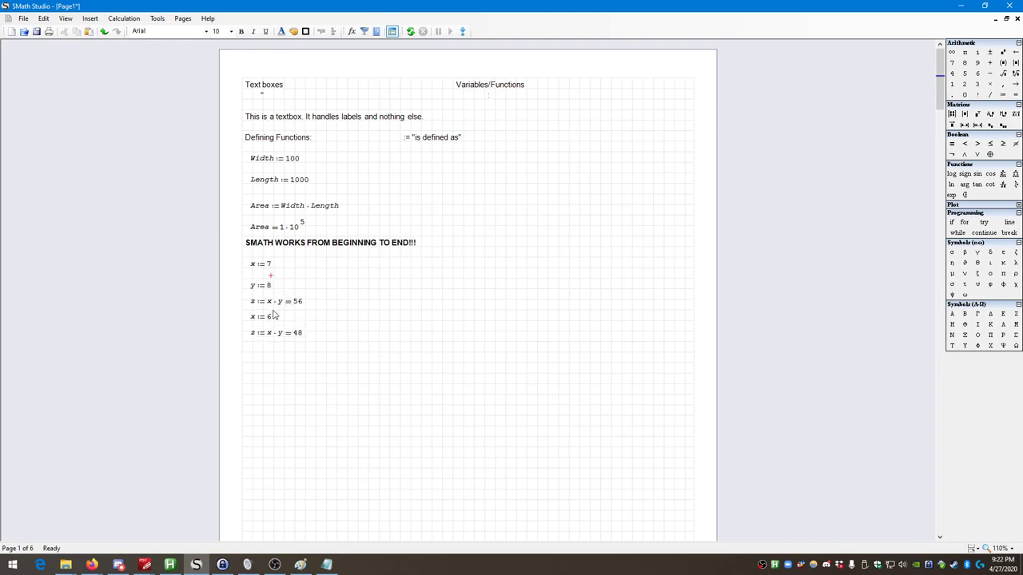
{"action": "left_click_drag", "start_coordinate": [279, 335], "coordinate": [259, 284]}
{"action": "left_click", "coordinate": [335, 307]}
{"action": "left_click_drag", "start_coordinate": [312, 306], "coordinate": [255, 280]}
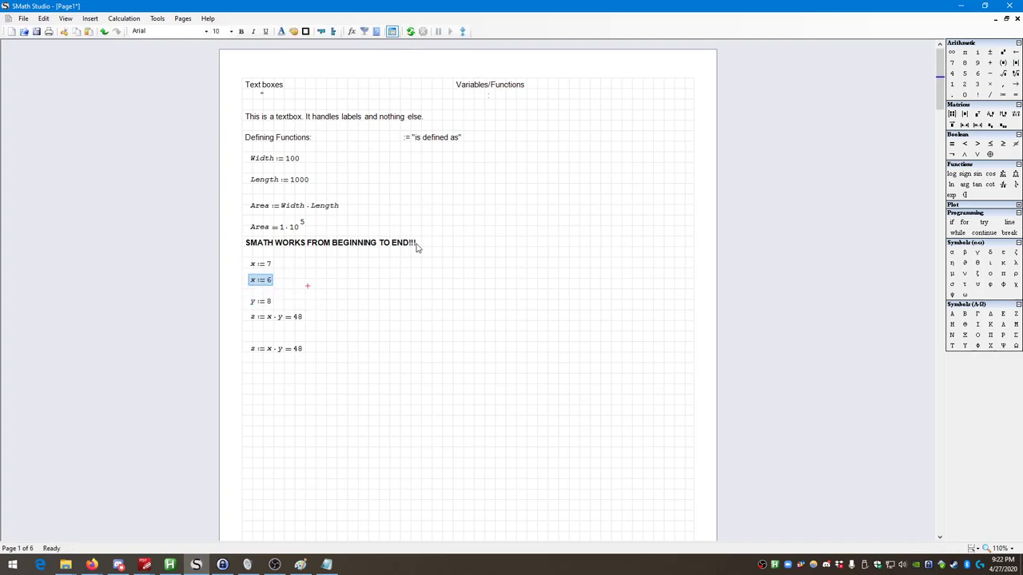
{"action": "left_click", "coordinate": [401, 281]}
{"action": "left_click", "coordinate": [157, 19]}
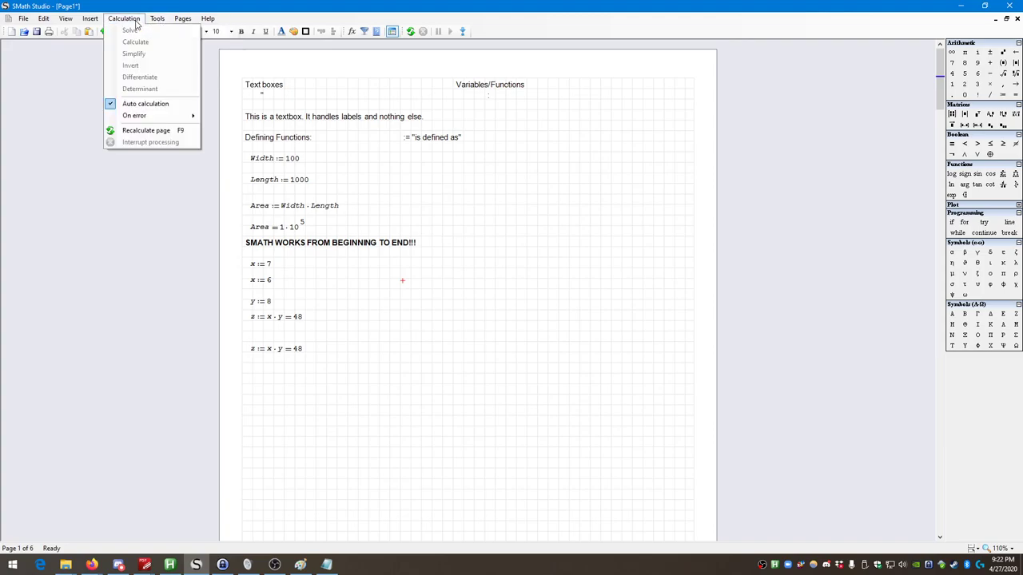
{"action": "left_click", "coordinate": [326, 260]}
{"action": "left_click", "coordinate": [335, 360]}
{"action": "left_click_drag", "start_coordinate": [344, 360], "coordinate": [248, 288]}
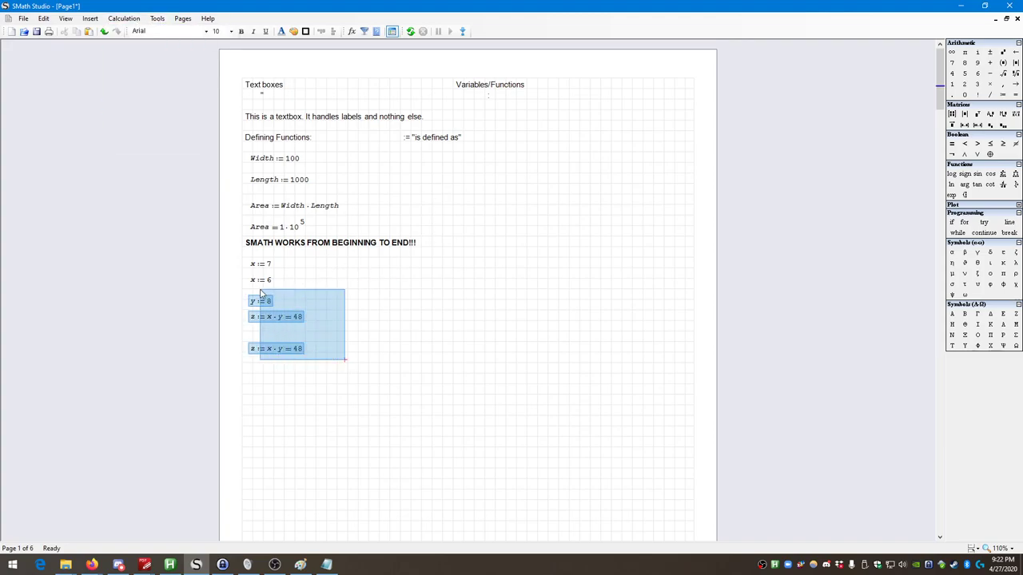
{"action": "left_click_drag", "start_coordinate": [308, 308], "coordinate": [310, 302]}
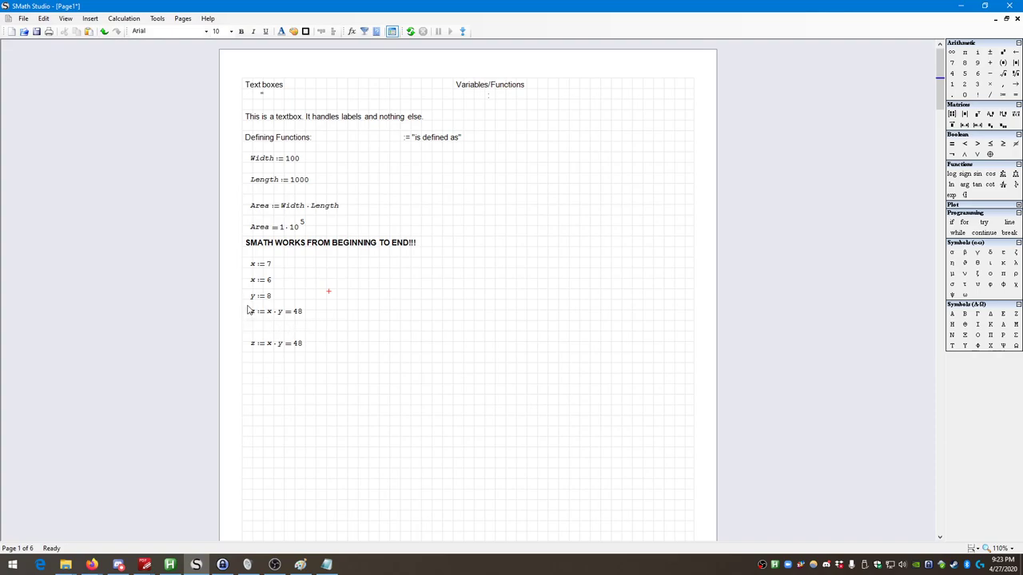
{"action": "mouse_move", "coordinate": [257, 322]}
{"action": "left_click_drag", "start_coordinate": [292, 285], "coordinate": [257, 281]}
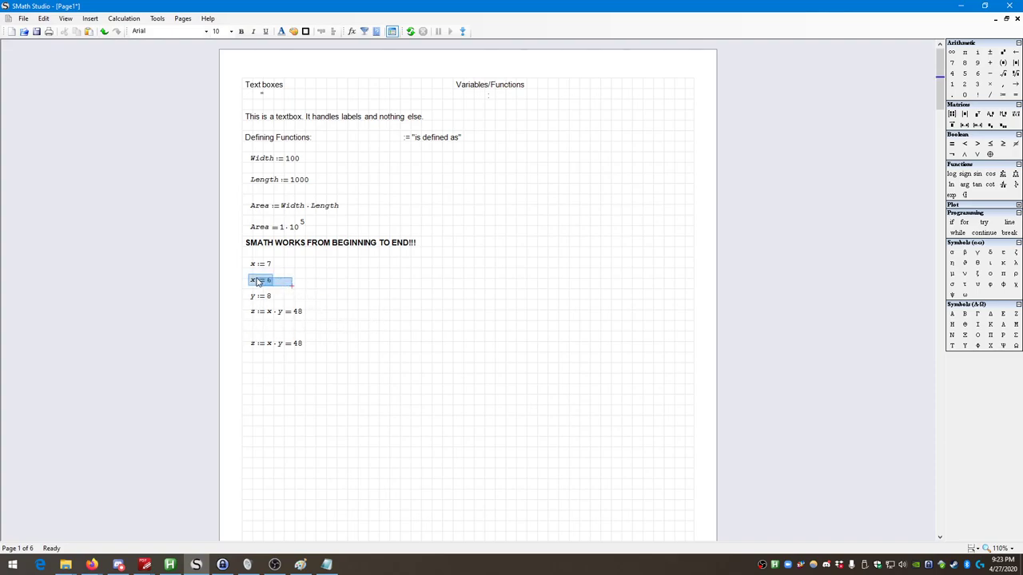
{"action": "key", "text": "Down"}
{"action": "key", "text": "Down"}
{"action": "key", "text": "Down"}
{"action": "key", "text": "Down"}
{"action": "key", "text": "Down"}
{"action": "key", "text": "Down"}
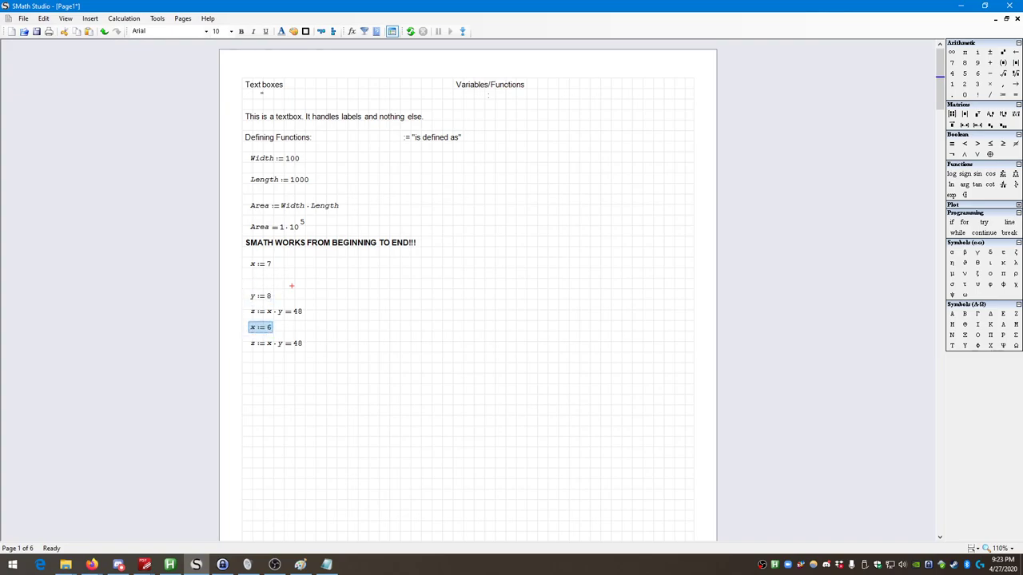
{"action": "left_click", "coordinate": [349, 275]}
{"action": "left_click", "coordinate": [409, 31]}
{"action": "left_click_drag", "start_coordinate": [344, 461], "coordinate": [250, 289]}
{"action": "left_click_drag", "start_coordinate": [240, 358], "coordinate": [240, 342]}
{"action": "left_click", "coordinate": [354, 353]}
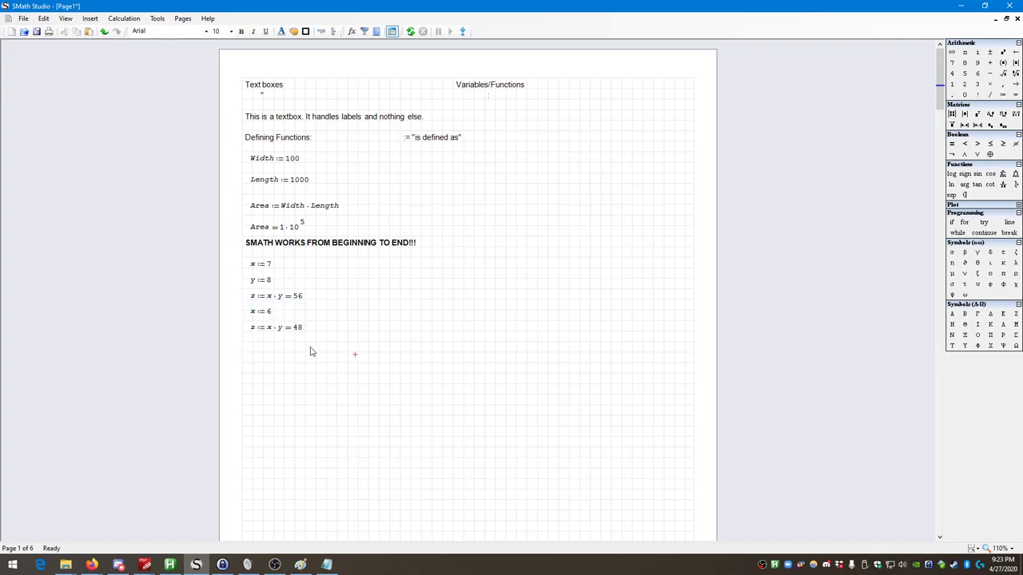
- Delete the last z := x·y = 48 line
{"action": "mouse_move", "coordinate": [252, 274]}
{"action": "left_click", "coordinate": [318, 336]}
{"action": "left_click_drag", "start_coordinate": [316, 336], "coordinate": [298, 338]}
{"action": "key", "text": "Delete"}
- Enter z = in its place, check the calculation options, then delete that z = 56 line
{"action": "type", "text": "z="}
{"action": "left_click", "coordinate": [306, 360]}
{"action": "left_click_drag", "start_coordinate": [307, 359], "coordinate": [264, 329]}
{"action": "left_click", "coordinate": [123, 19]}
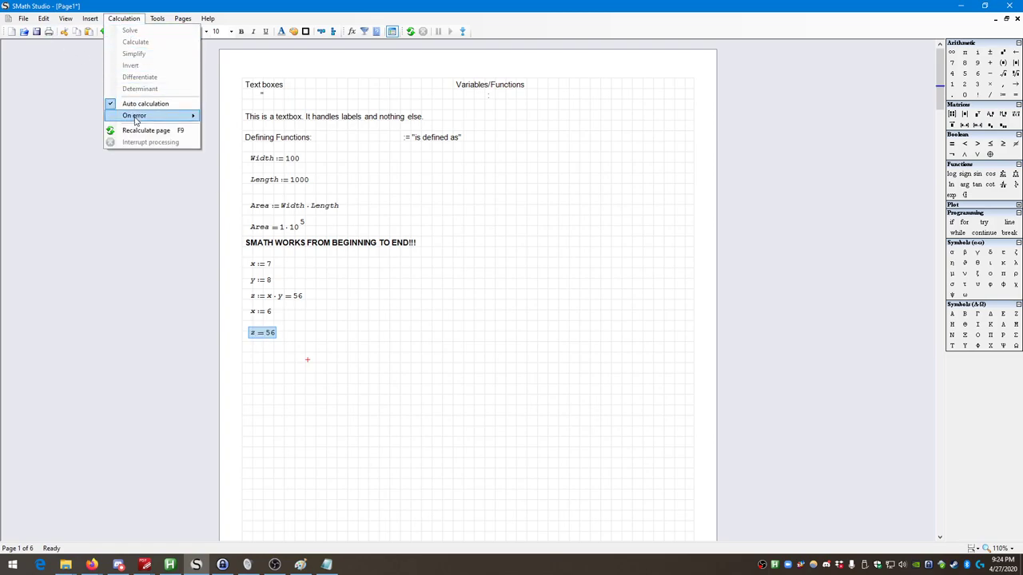
{"action": "left_click", "coordinate": [352, 349]}
{"action": "left_click_drag", "start_coordinate": [355, 343], "coordinate": [257, 340]}
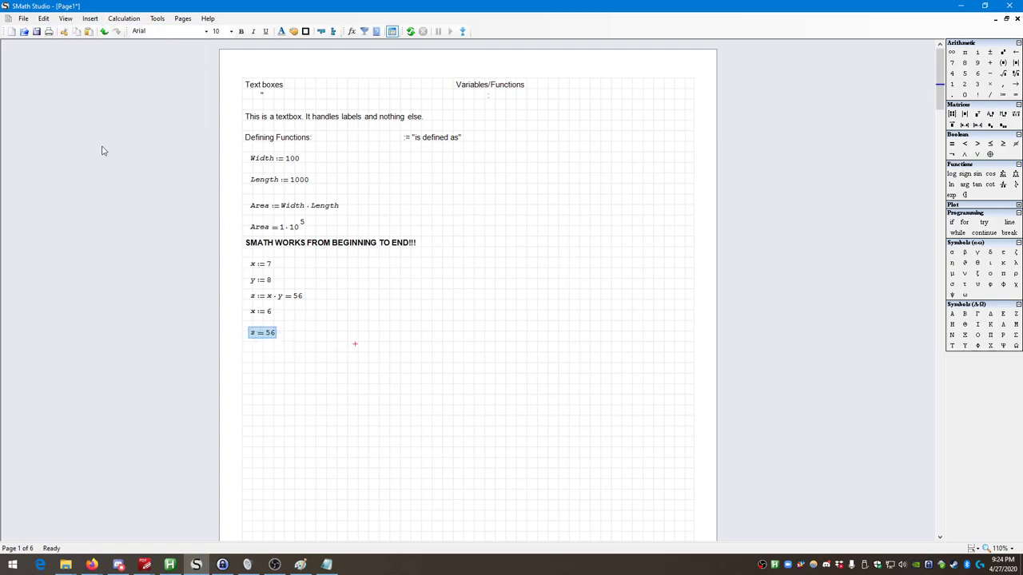
{"action": "left_click", "coordinate": [123, 19]}
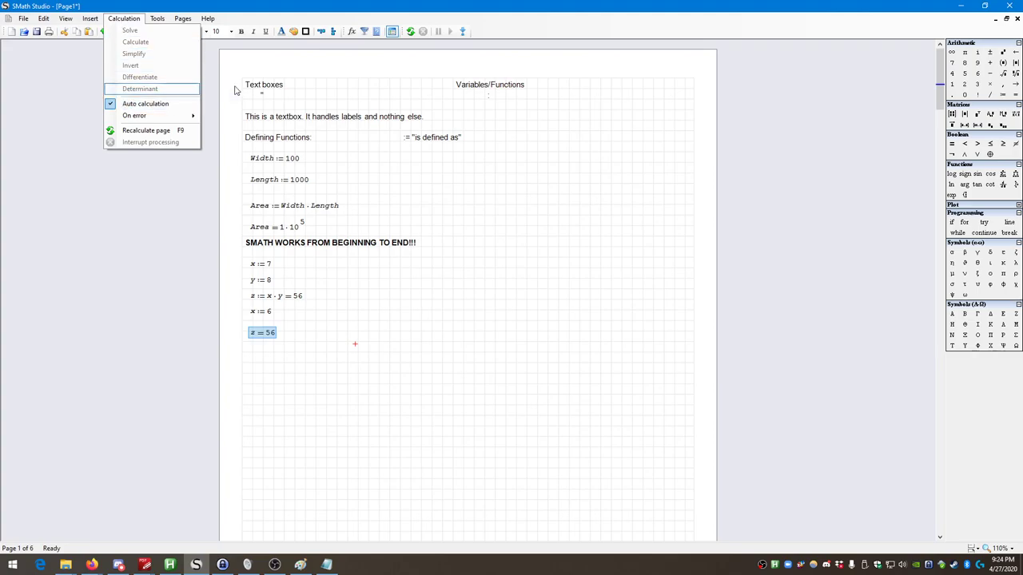
{"action": "left_click", "coordinate": [400, 34]}
{"action": "left_click", "coordinate": [379, 290]}
{"action": "left_click_drag", "start_coordinate": [356, 359], "coordinate": [262, 335]}
{"action": "key", "text": "Delete"}
- Type z:x*y to make the bottom line z := x·y with no result
{"action": "left_click", "coordinate": [252, 327]}
{"action": "type", "text": "z:"}
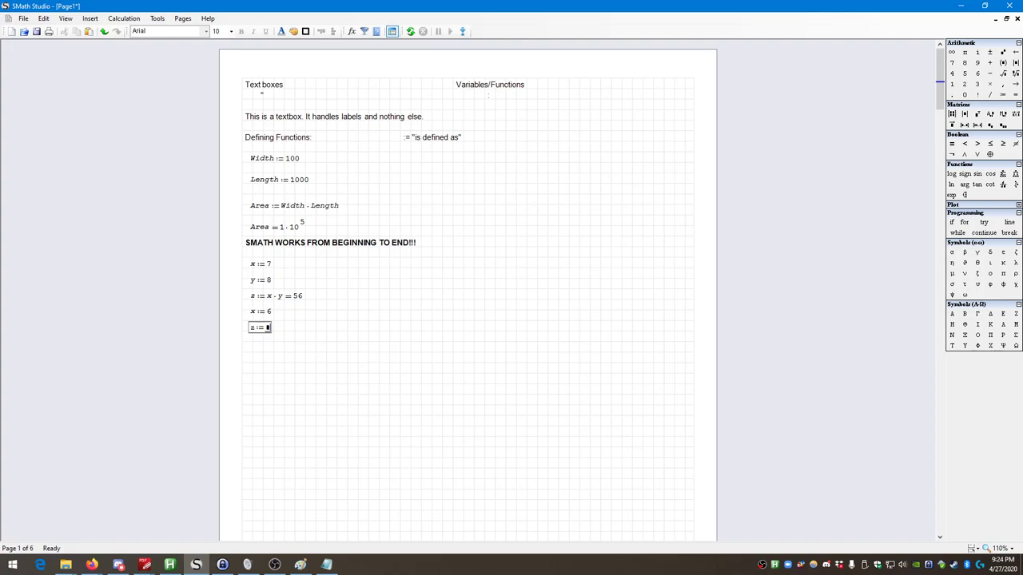
{"action": "type", "text": "x"}
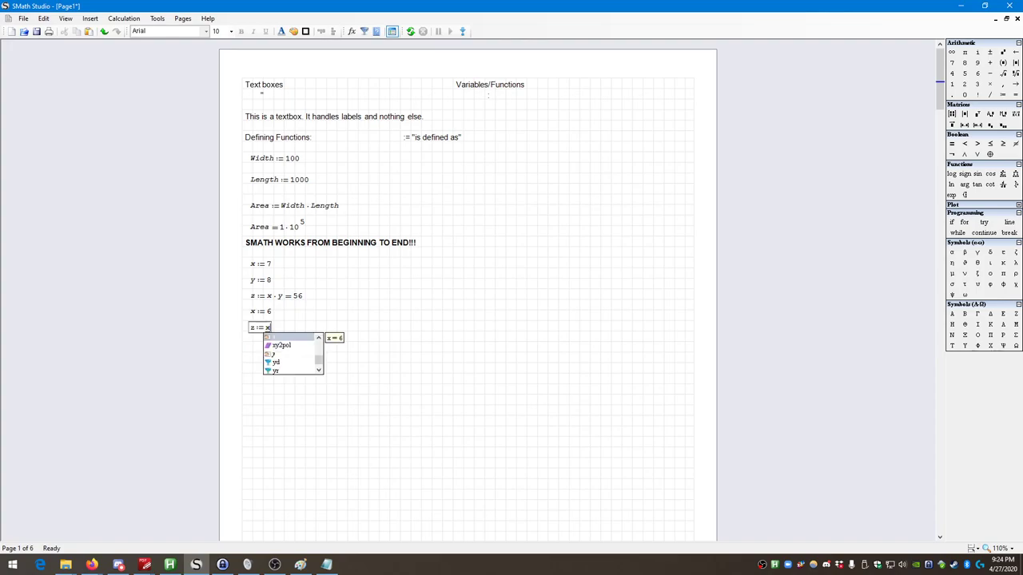
{"action": "type", "text": "*"}
{"action": "type", "text": "y"}
{"action": "key", "text": "Return"}
{"action": "left_click_drag", "start_coordinate": [317, 365], "coordinate": [248, 321]}
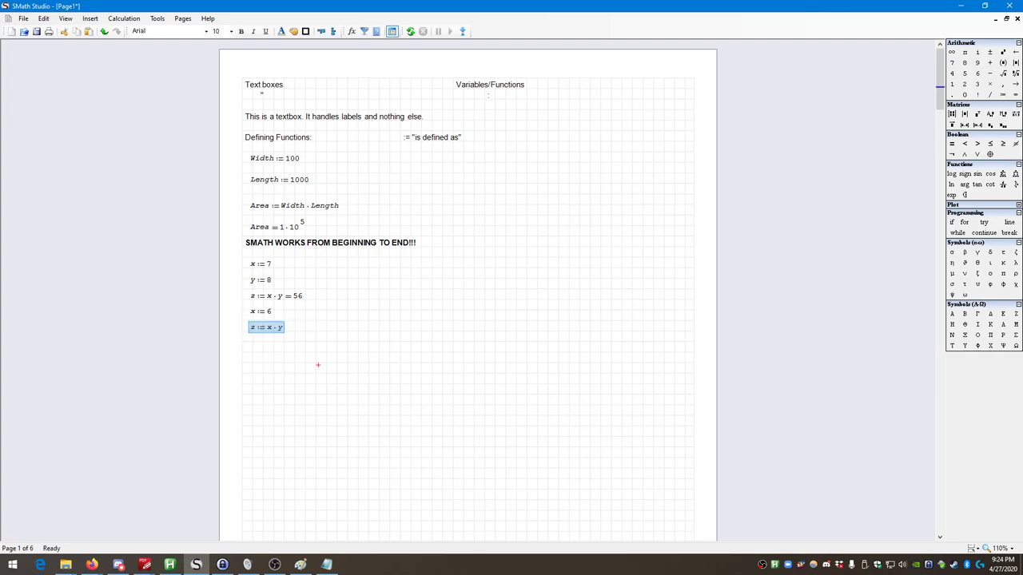
{"action": "left_click", "coordinate": [261, 368]}
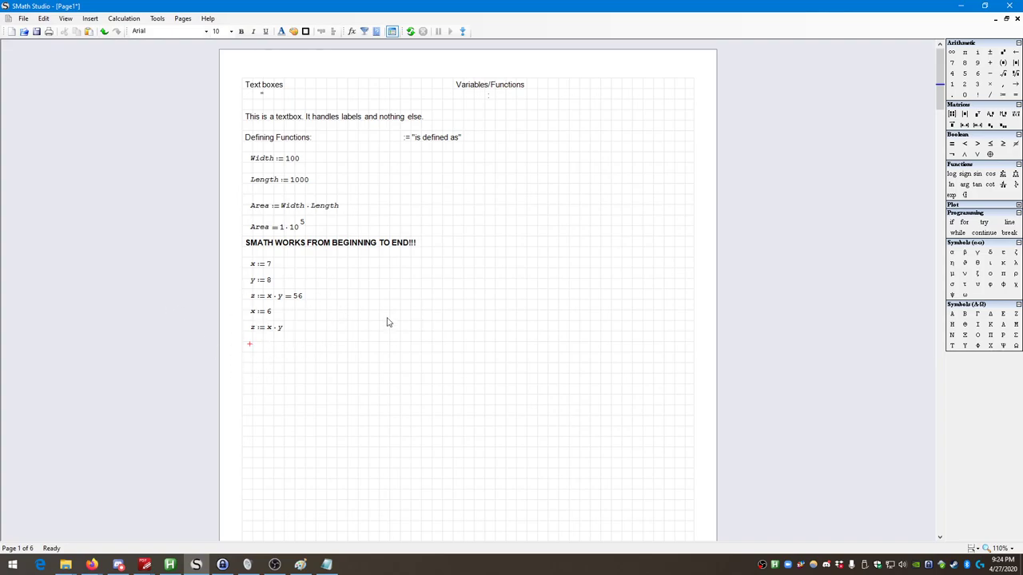
- Append = to the final z := x·y below x := 6 so it shows 48
{"action": "mouse_move", "coordinate": [259, 302]}
{"action": "left_click", "coordinate": [286, 349]}
{"action": "left_click", "coordinate": [248, 341]}
{"action": "left_click", "coordinate": [253, 346]}
{"action": "left_click", "coordinate": [254, 346]}
{"action": "left_click", "coordinate": [264, 312]}
{"action": "left_click", "coordinate": [296, 365]}
{"action": "left_click", "coordinate": [284, 330]}
{"action": "type", "text": "= 48"}
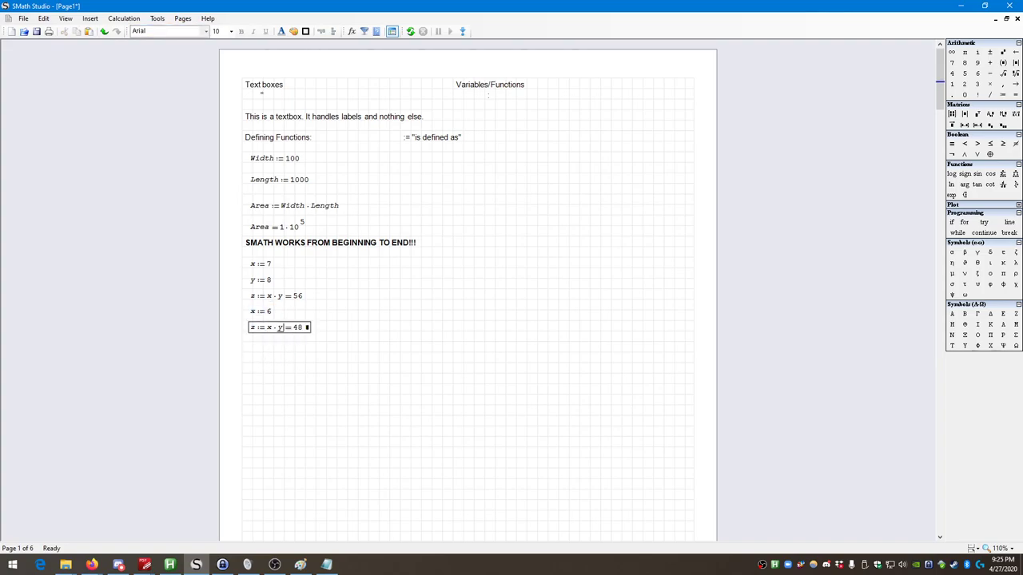
{"action": "left_click", "coordinate": [340, 360]}
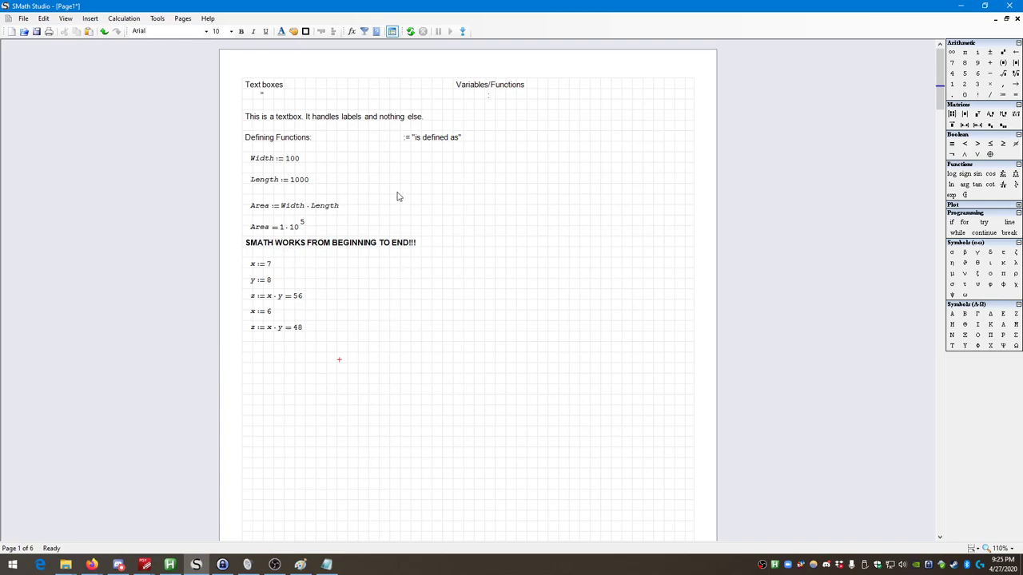
{"action": "mouse_move", "coordinate": [336, 206]}
{"action": "mouse_move", "coordinate": [254, 334]}
{"action": "left_click_drag", "start_coordinate": [418, 397], "coordinate": [313, 322]}
{"action": "left_click", "coordinate": [245, 344]}
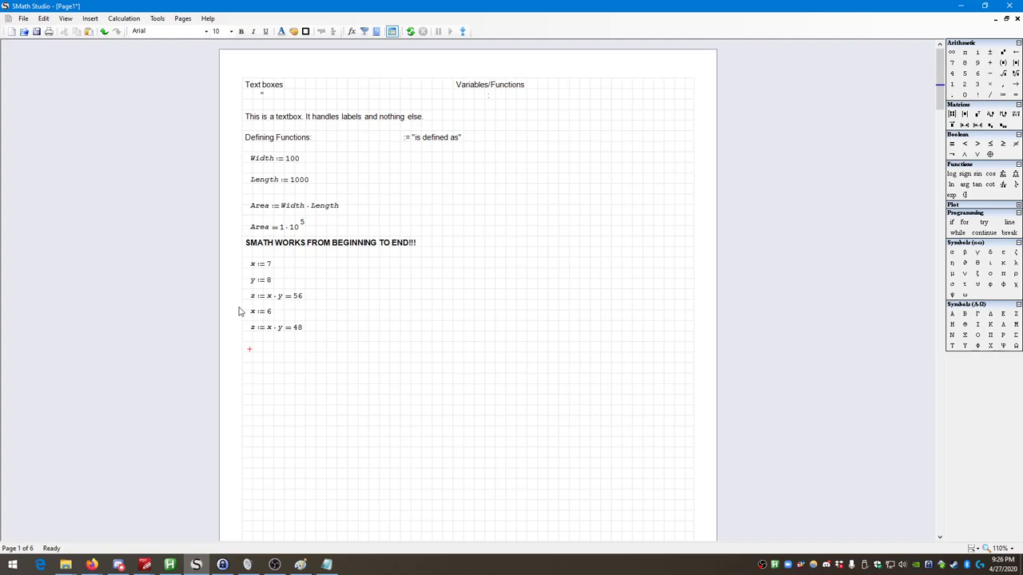
- Add a 'Subscripts:' text label to the worksheet
{"action": "key", "text": "Left"}
{"action": "type", "text": "x"}
{"action": "key", "text": "BackSpace"}
{"action": "type", "text": "\"Subscripts"}
{"action": "left_click", "coordinate": [325, 371]}
{"action": "left_click_drag", "start_coordinate": [328, 375], "coordinate": [243, 345]}
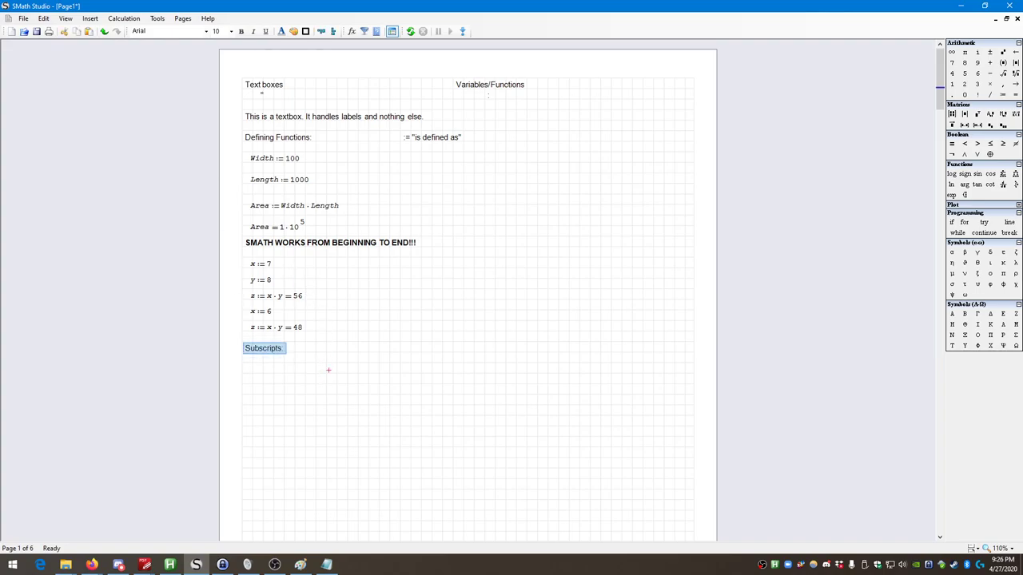
- Begin an x₁ definition under the label, then delete the unfinished attempt
{"action": "left_click", "coordinate": [245, 365]}
{"action": "type", "text": "x"}
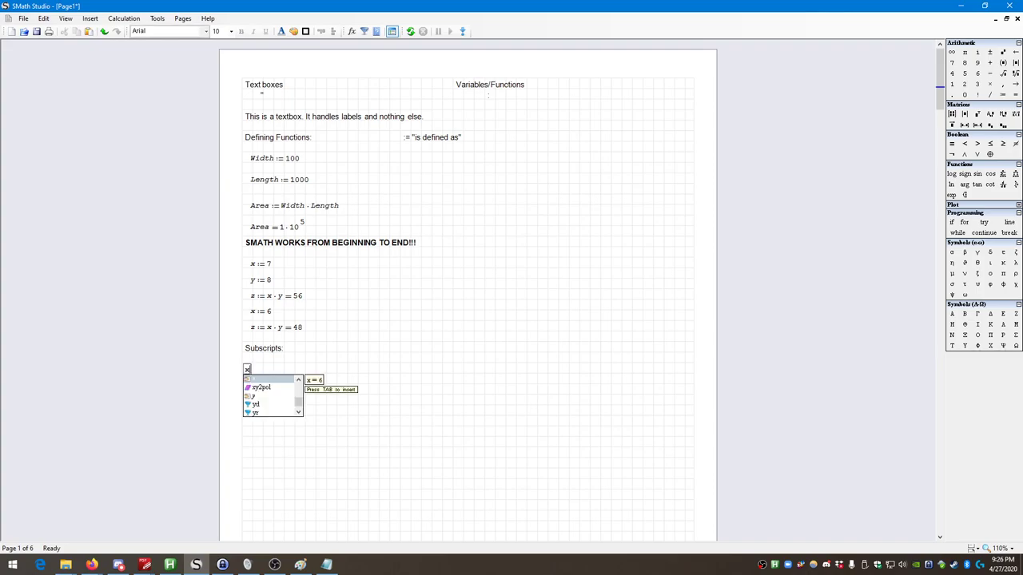
{"action": "key", "text": "period"}
{"action": "type", "text": "1:"}
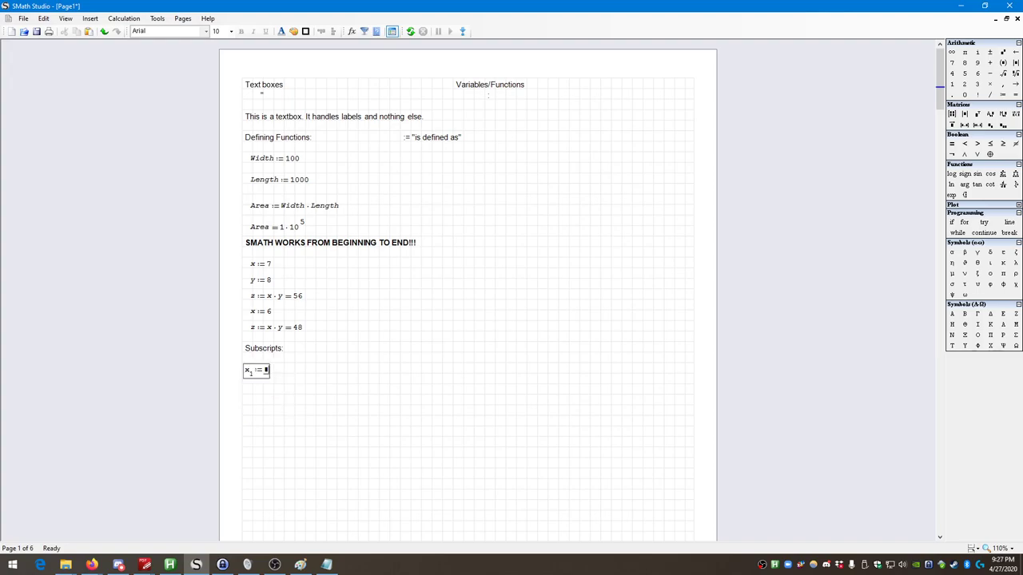
{"action": "left_click_drag", "start_coordinate": [293, 387], "coordinate": [235, 379]}
{"action": "key", "text": "Delete"}
- Define x₁ := 9 beneath the Subscripts label
{"action": "left_click", "coordinate": [246, 367]}
{"action": "type", "text": "x"}
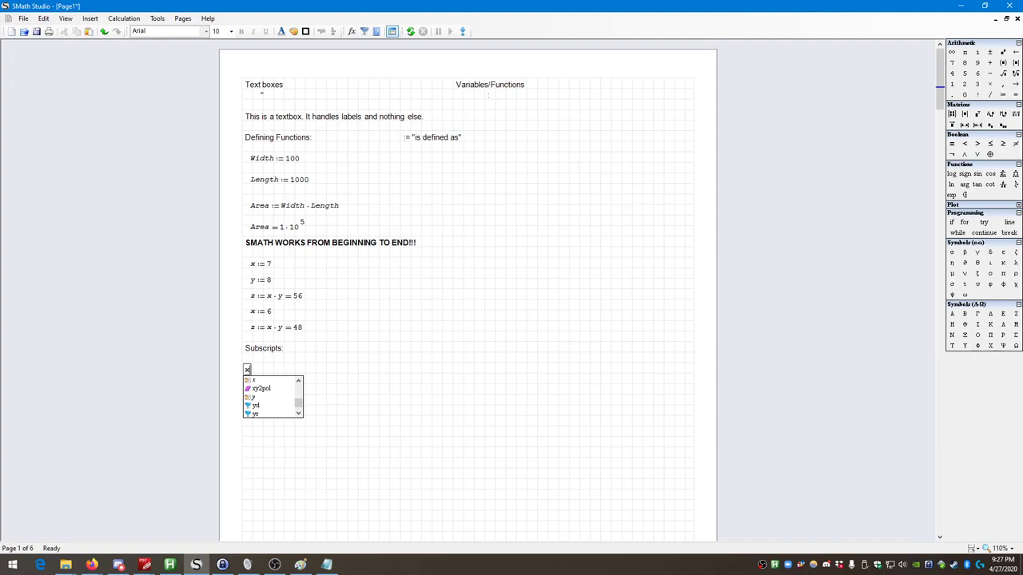
{"action": "type", "text": ".1"}
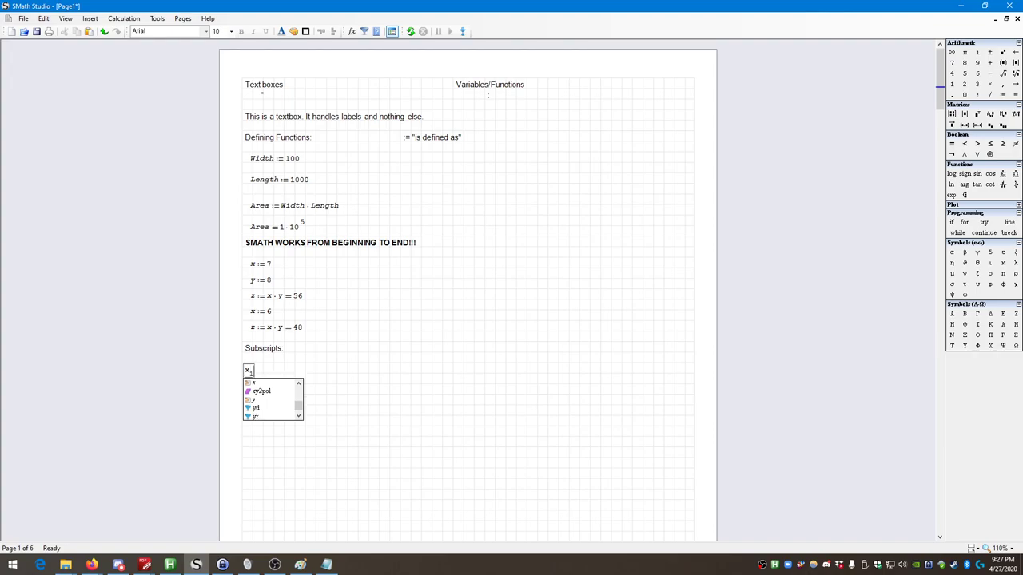
{"action": "type", "text": "hfdhdfghsdfhdfhdf"}
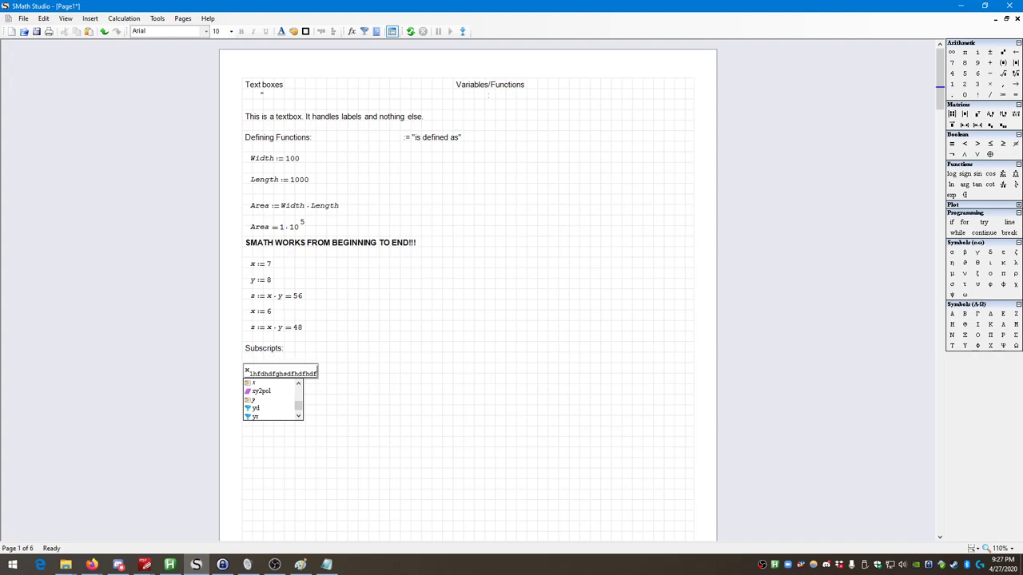
{"action": "key", "text": "BackSpace"}
{"action": "key", "text": "BackSpace"}
{"action": "key", "text": "BackSpace"}
{"action": "key", "text": "BackSpace"}
{"action": "key", "text": "BackSpace"}
{"action": "key", "text": "BackSpace"}
{"action": "key", "text": "BackSpace"}
{"action": "key", "text": "BackSpace"}
{"action": "key", "text": "BackSpace"}
{"action": "key", "text": "BackSpace"}
{"action": "key", "text": "BackSpace"}
{"action": "key", "text": "BackSpace"}
{"action": "key", "text": "BackSpace"}
{"action": "key", "text": "BackSpace"}
{"action": "key", "text": "BackSpace"}
{"action": "key", "text": "BackSpace"}
{"action": "key", "text": "BackSpace"}
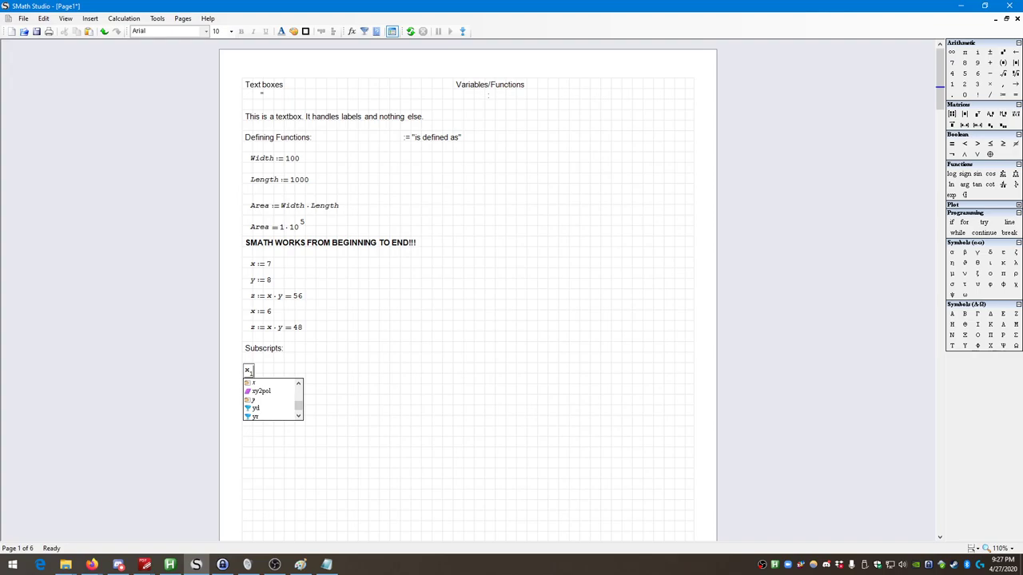
{"action": "type", "text": ":= 9"}
{"action": "key", "text": "Return"}
{"action": "left_click", "coordinate": [243, 386]}
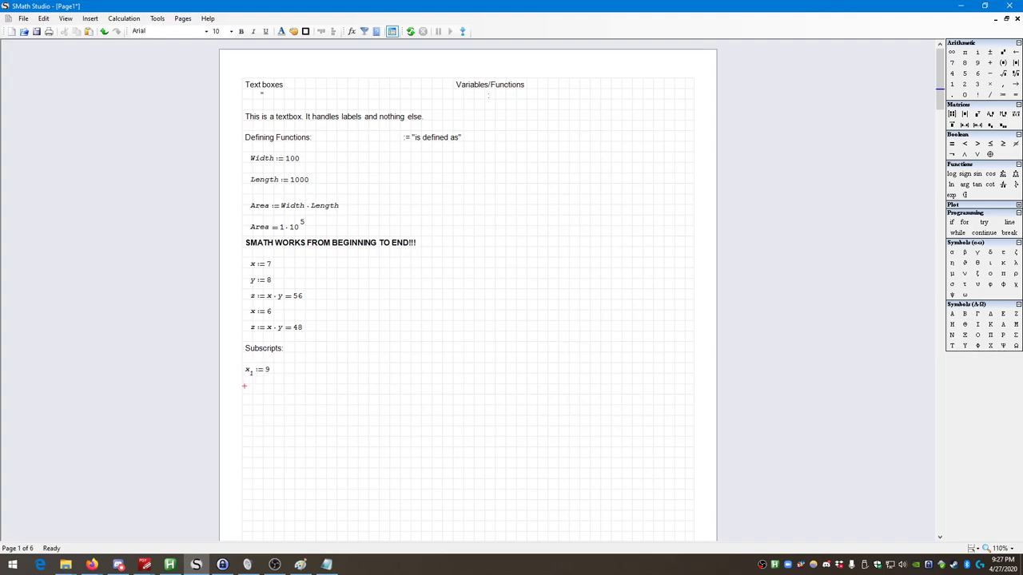
{"action": "type", "text": "x"}
{"action": "key", "text": "BackSpace"}
- Enter h_e := x·x₁ using the x₁ suggestion, then turn the product into a fraction
{"action": "type", "text": "H"}
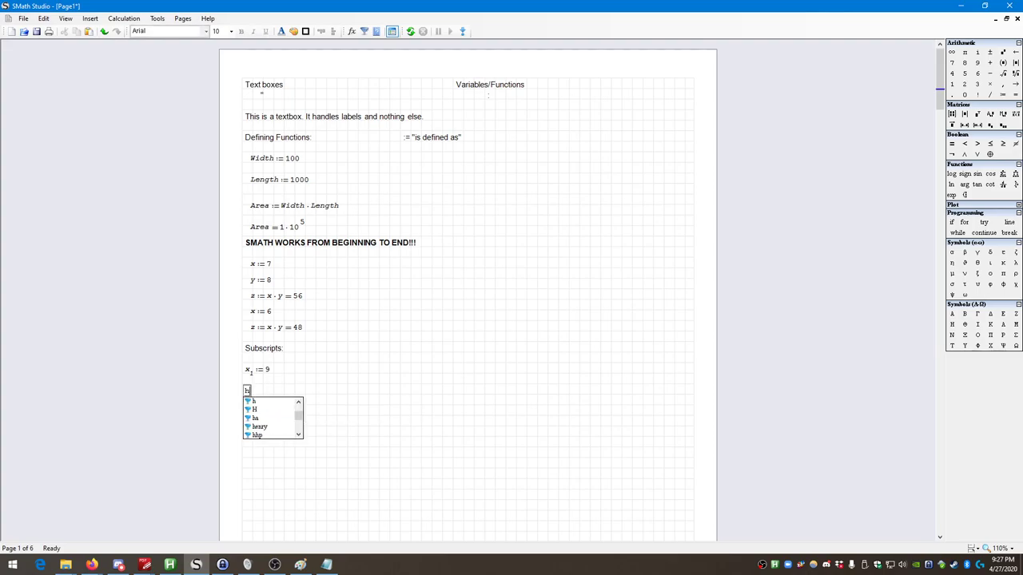
{"action": "type", "text": ".e"}
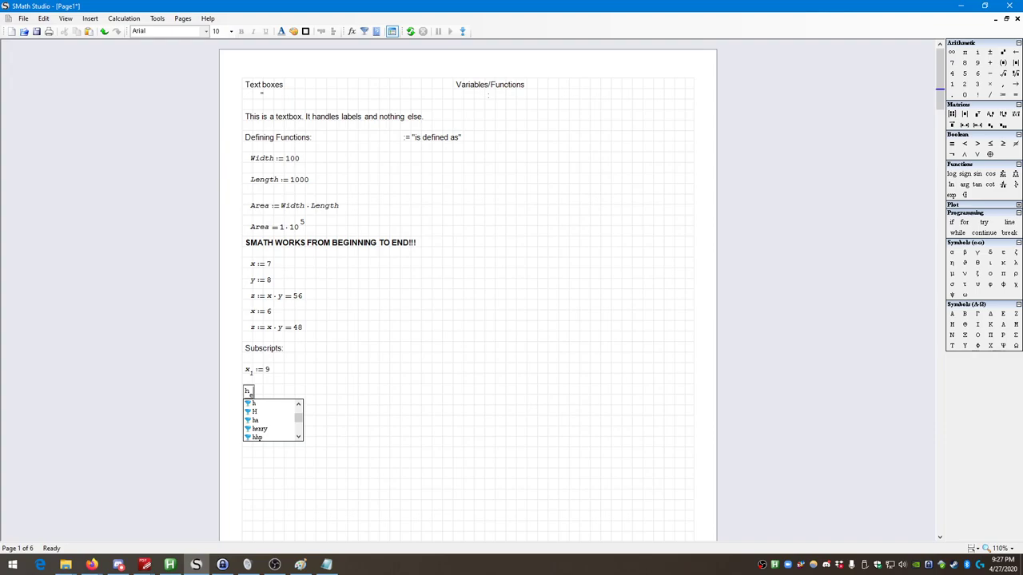
{"action": "type", "text": ":"}
{"action": "type", "text": "x*"}
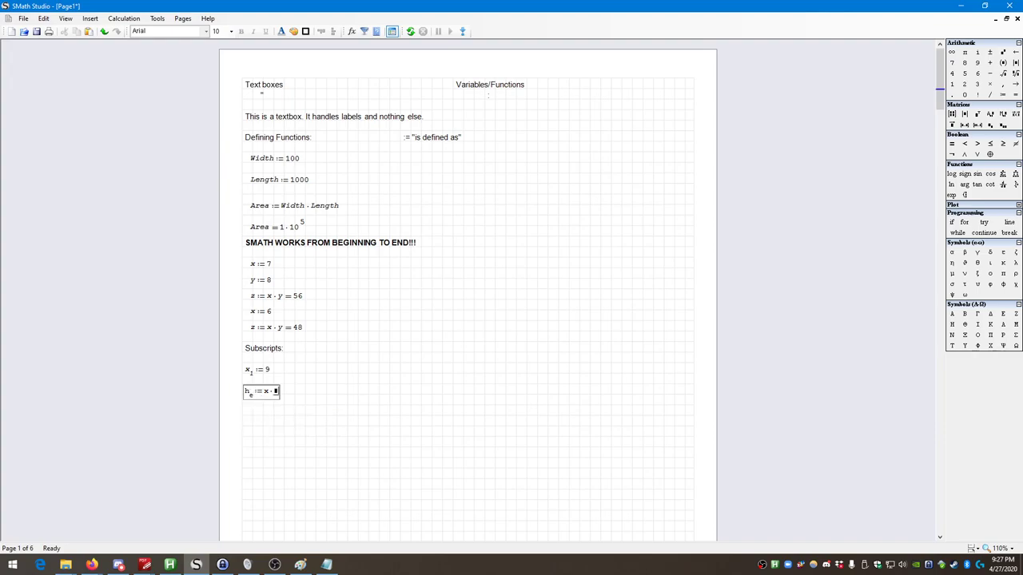
{"action": "type", "text": "x"}
{"action": "key", "text": "Down"}
{"action": "key", "text": "Return"}
{"action": "key", "text": "Left"}
{"action": "key", "text": "Left"}
{"action": "key", "text": "Left"}
{"action": "key", "text": "Right"}
{"action": "key", "text": "Left"}
{"action": "key", "text": "Right"}
{"action": "key", "text": "Right"}
{"action": "key", "text": "BackSpace"}
{"action": "key", "text": "slash"}
- Replace the h_e fraction's numerator with x
{"action": "left_click", "coordinate": [268, 370]}
{"action": "right_click", "coordinate": [246, 135]}
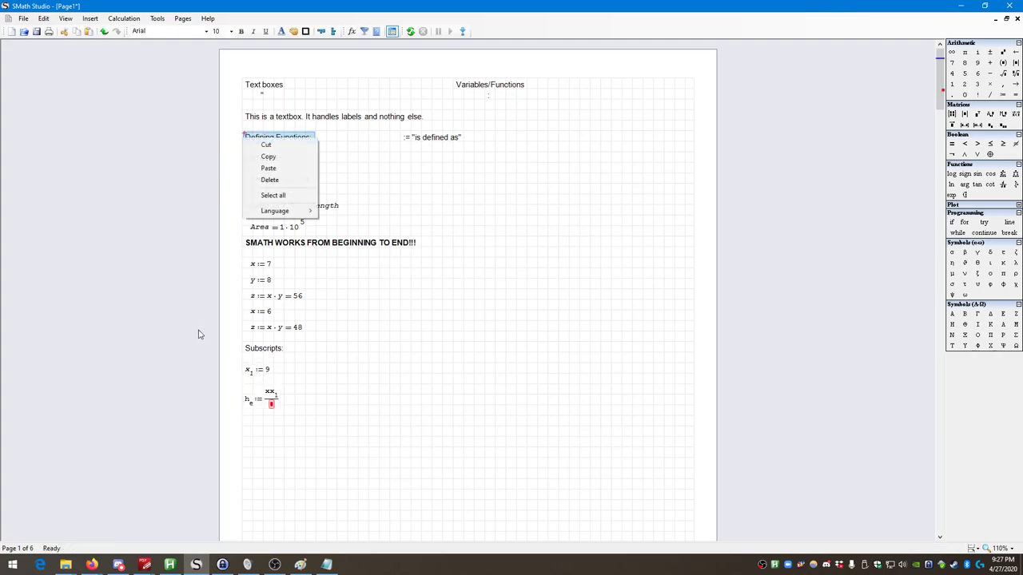
{"action": "left_click", "coordinate": [283, 406]}
{"action": "double_click", "coordinate": [279, 392]}
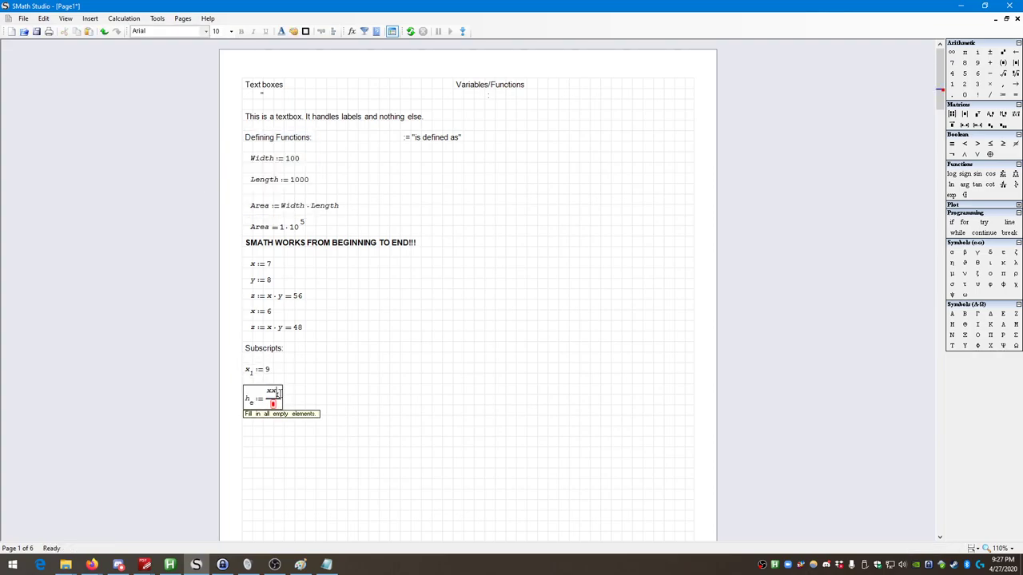
{"action": "type", "text": "x"}
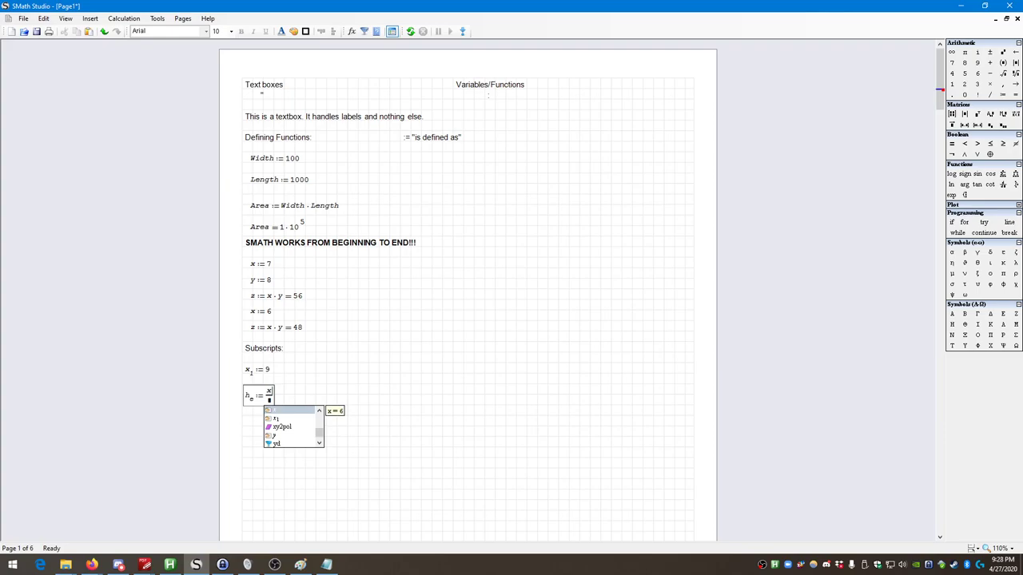
{"action": "left_click", "coordinate": [349, 386]}
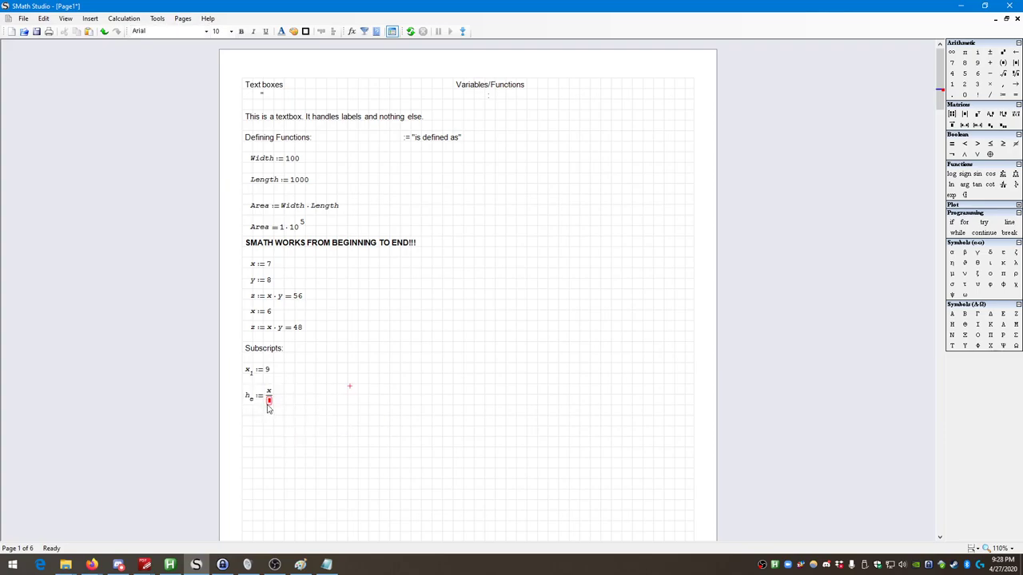
{"action": "left_click", "coordinate": [268, 406]}
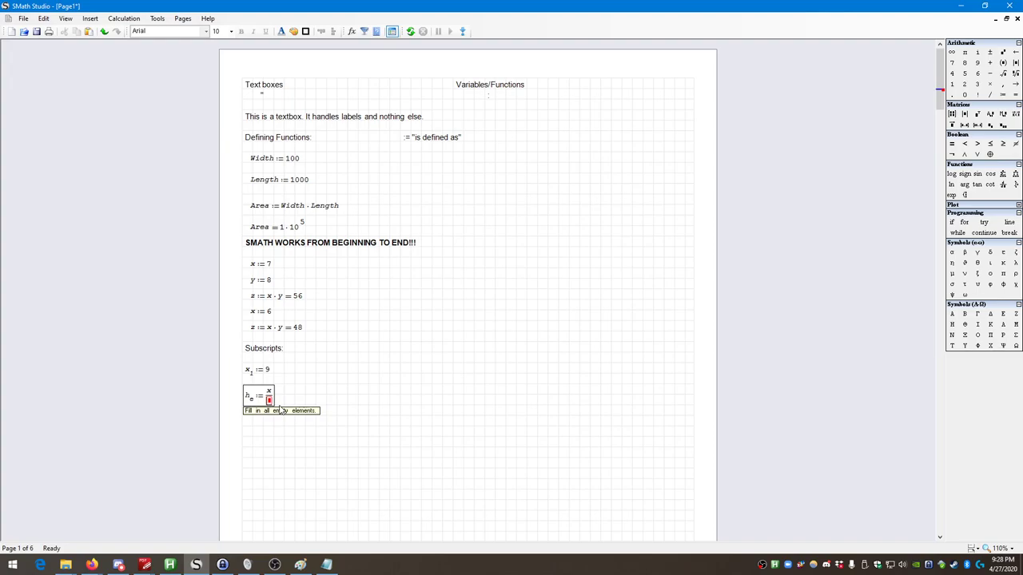
- Set the denominator to x₁ and evaluate h_e to 0.6667
{"action": "type", "text": "x"}
{"action": "key", "text": "Down"}
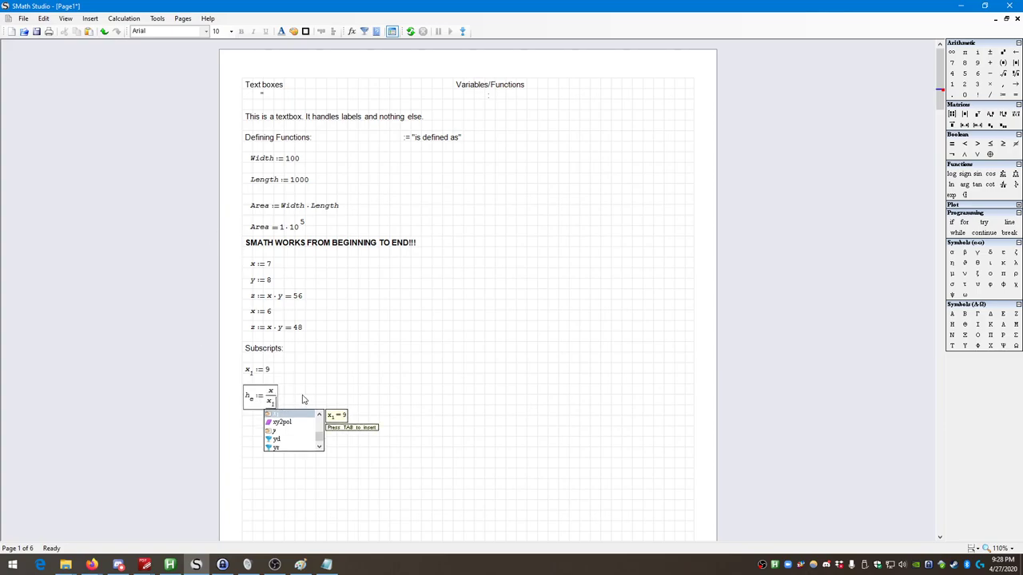
{"action": "key", "text": "Tab"}
{"action": "type", "text": "="}
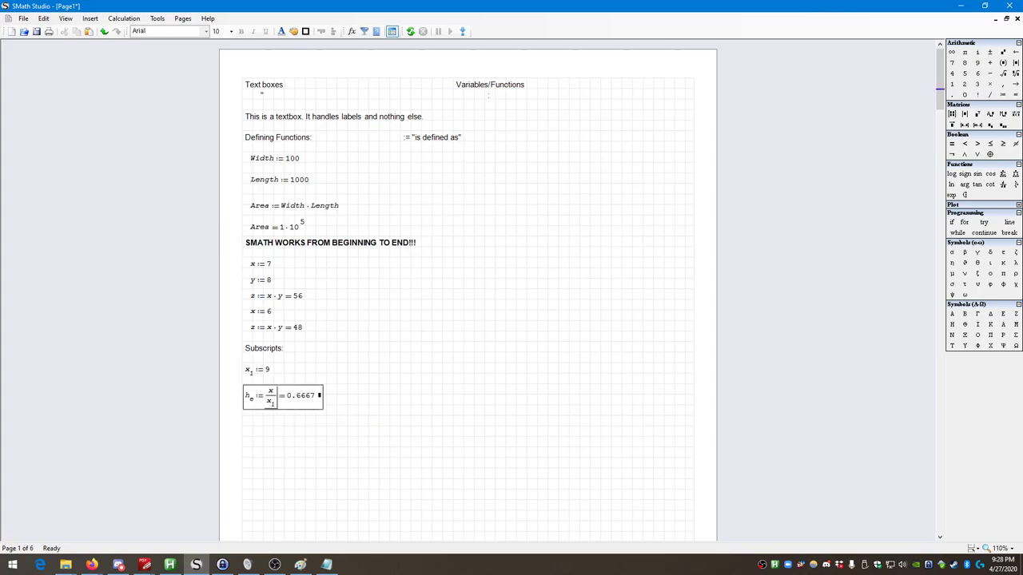
{"action": "left_click", "coordinate": [418, 473]}
{"action": "left_click_drag", "start_coordinate": [428, 460], "coordinate": [280, 392]}
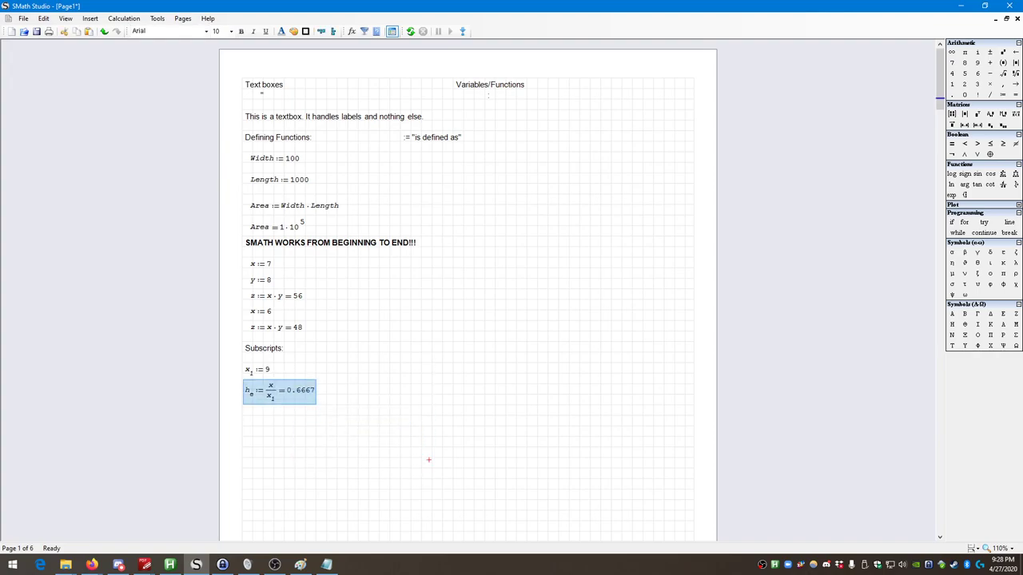
{"action": "left_click", "coordinate": [307, 454]}
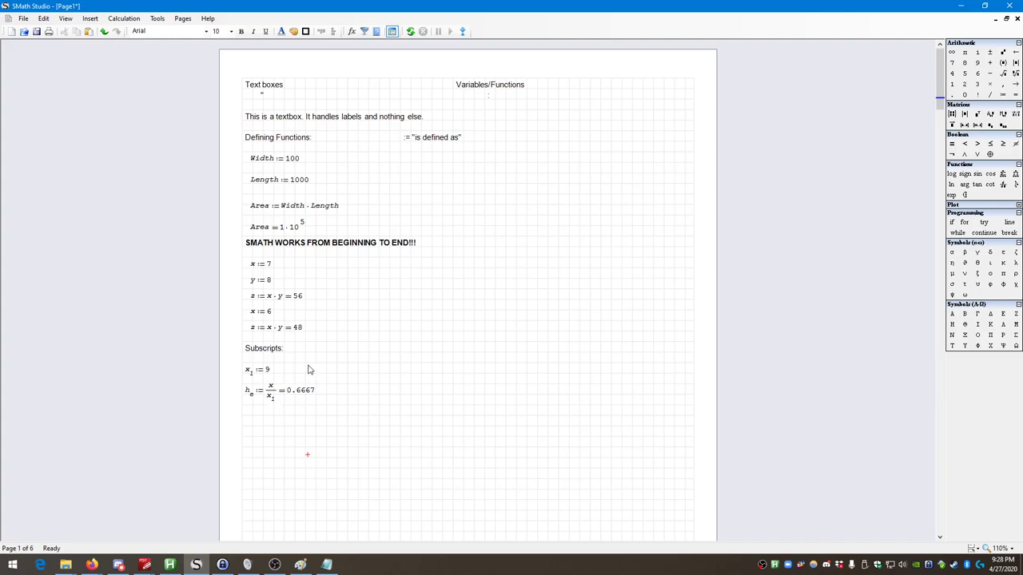
- Add a 'Units:' text heading below h_e
{"action": "mouse_move", "coordinate": [263, 384]}
{"action": "left_click", "coordinate": [231, 414]}
{"action": "type", "text": "Units:"}
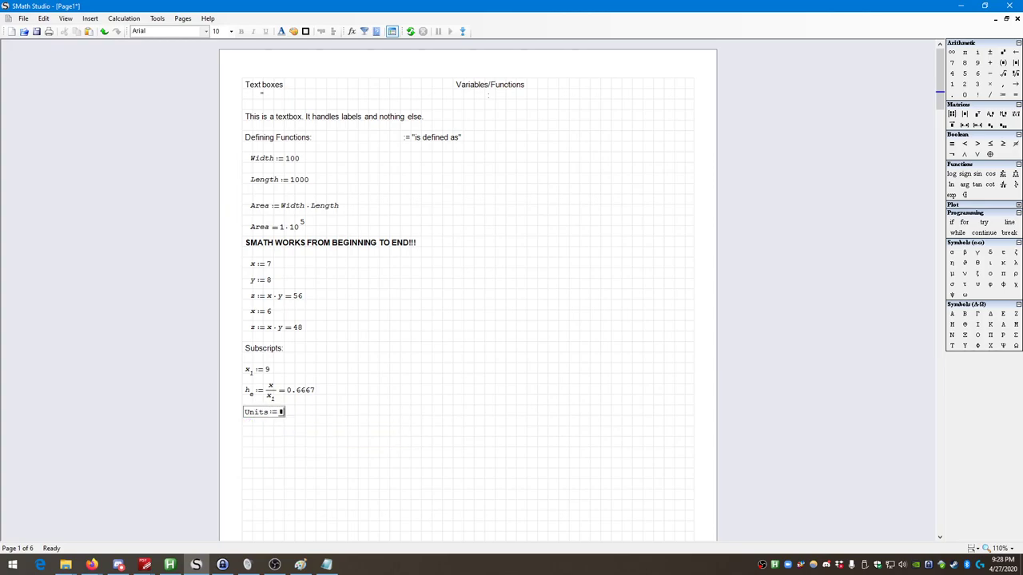
{"action": "key", "text": "BackSpace"}
{"action": "key", "text": "BackSpace"}
{"action": "key", "text": "BackSpace"}
{"action": "key", "text": "BackSpace"}
{"action": "key", "text": "BackSpace"}
{"action": "key", "text": "BackSpace"}
{"action": "type", "text": "\"Units:"}
{"action": "left_click", "coordinate": [343, 491]}
- Add labels '1) Units in variable definitions' and '2)Units as displays', stacking the second below the first
{"action": "left_click", "coordinate": [246, 430]}
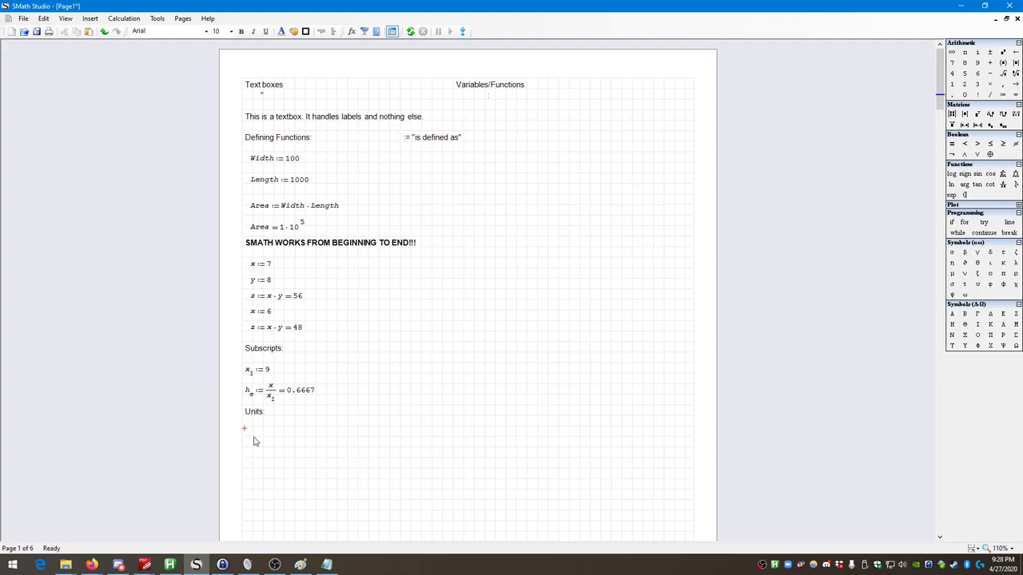
{"action": "type", "text": "1) Units in variable definitions"}
{"action": "left_click", "coordinate": [415, 432]}
{"action": "type", "text": "2)Units a"}
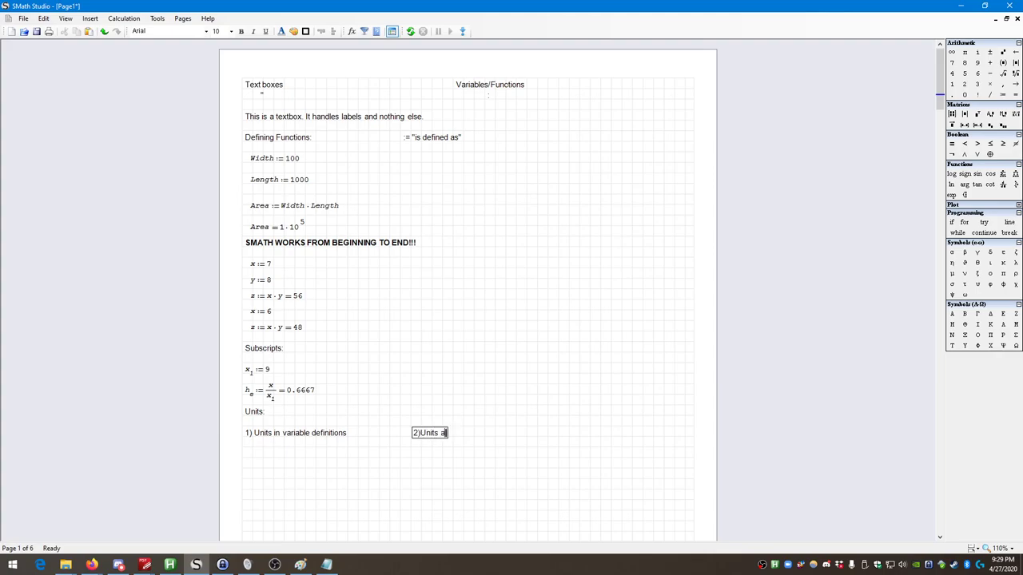
{"action": "type", "text": "s displays"}
{"action": "left_click", "coordinate": [246, 457]}
{"action": "left_click_drag", "start_coordinate": [413, 425], "coordinate": [292, 482]}
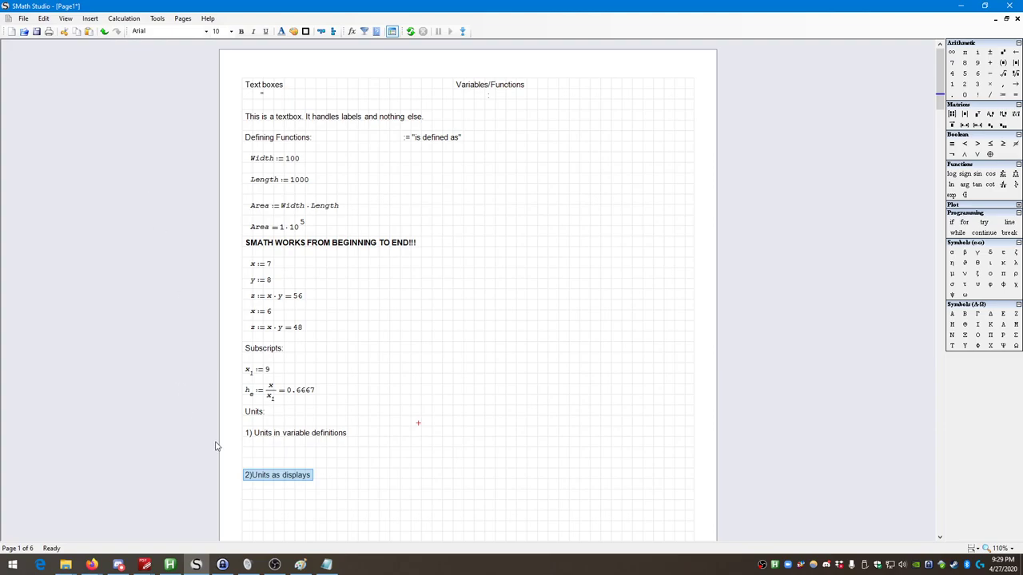
{"action": "left_click", "coordinate": [249, 452]}
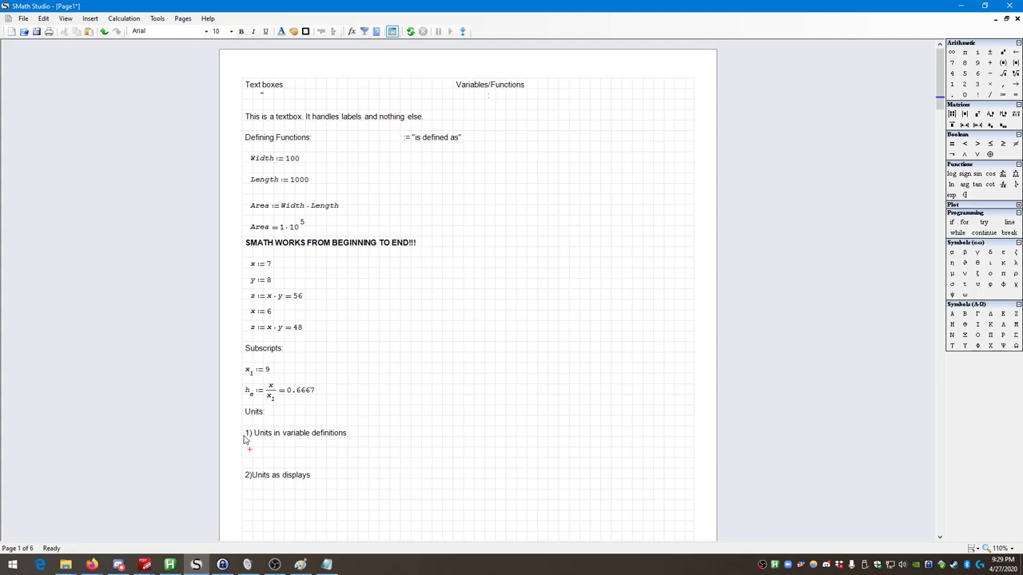
- Discard a stray u entry and start a β₁ := definition with the Greek β
{"action": "type", "text": "u"}
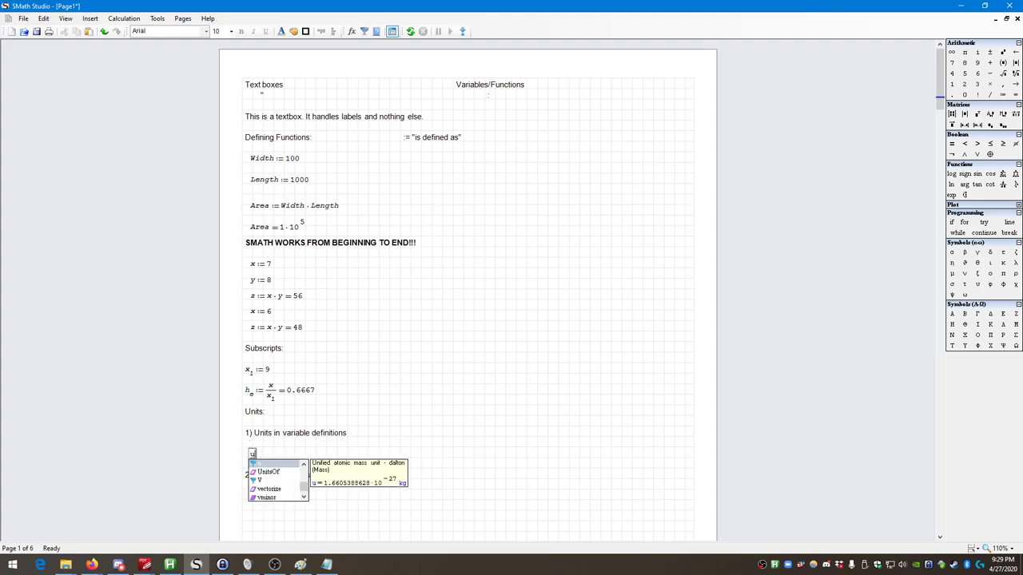
{"action": "type", "text": "."}
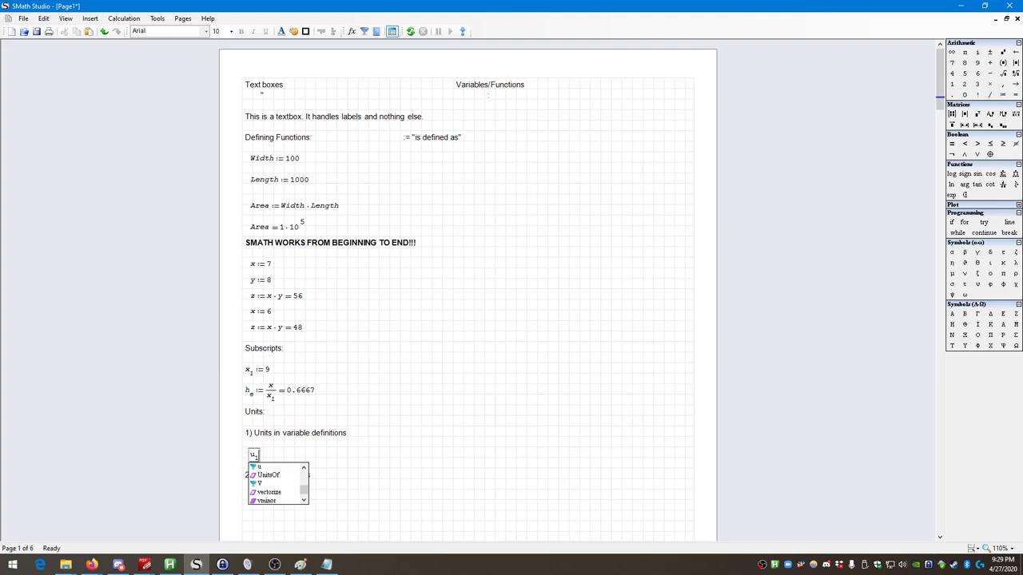
{"action": "key", "text": "Escape"}
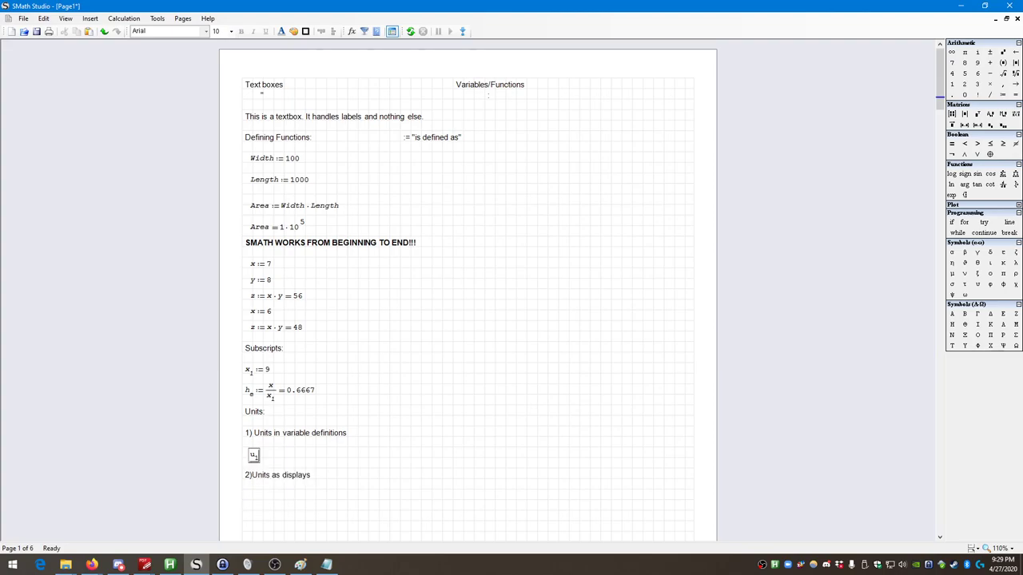
{"action": "key", "text": "BackSpace"}
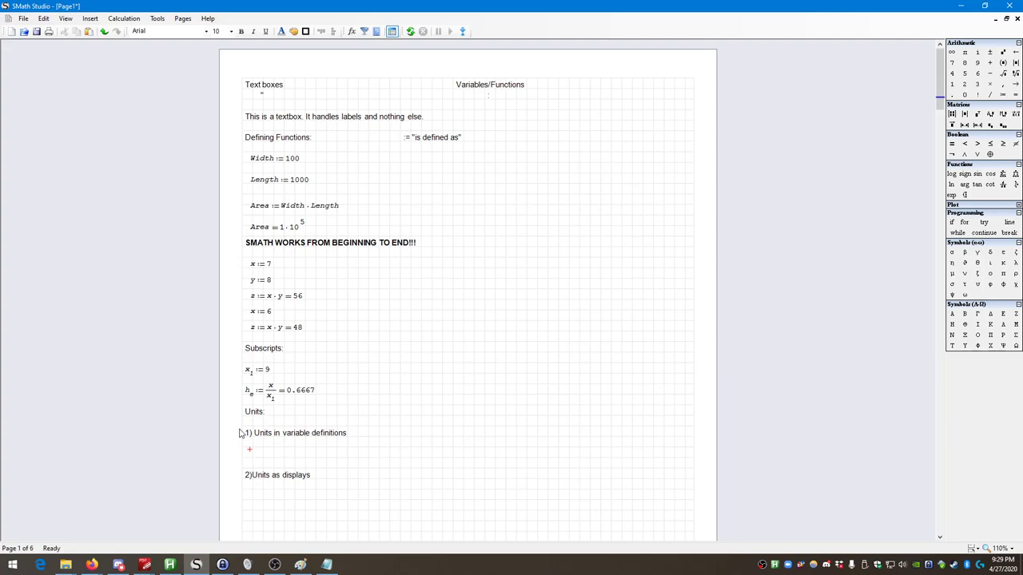
{"action": "left_click", "coordinate": [965, 253]}
{"action": "type", "text": ".1"}
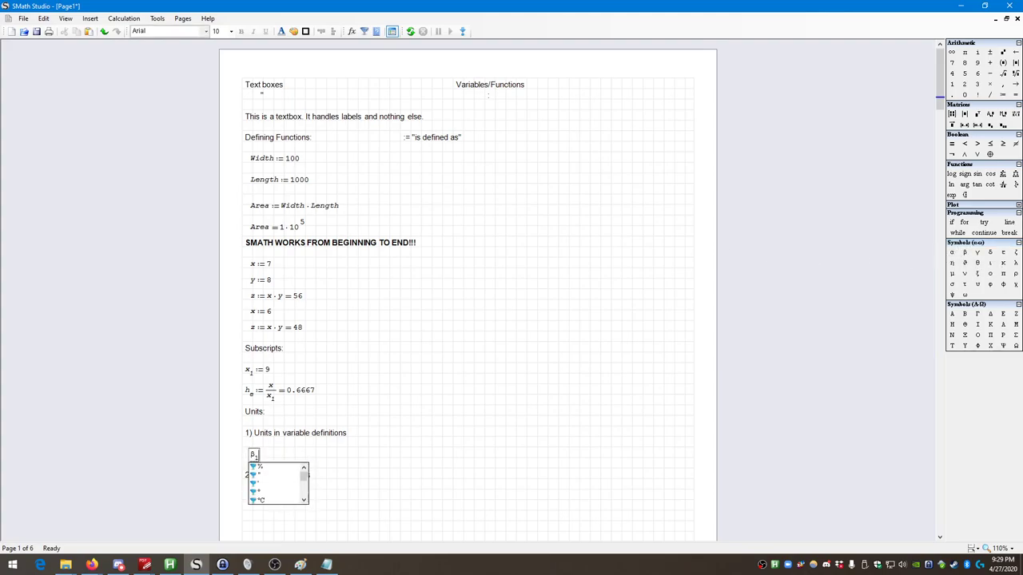
{"action": "type", "text": ":"}
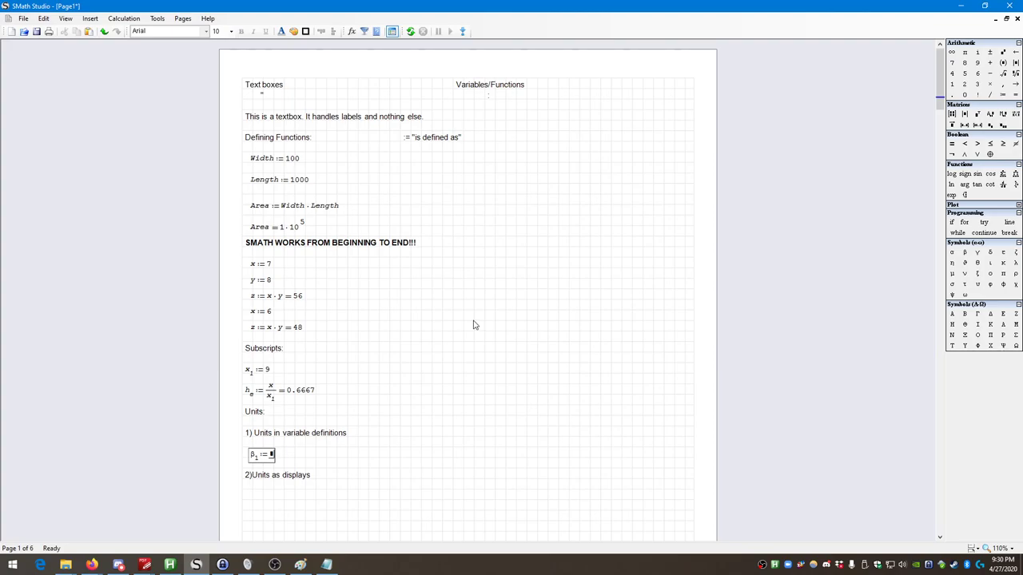
{"action": "type", "text": "m"}
{"action": "key", "text": "BackSpace"}
- Give β₁ the value 12 m, choosing metre from the unit suggestions
{"action": "type", "text": "12 · m"}
{"action": "key", "text": "BackSpace"}
{"action": "key", "text": "BackSpace"}
{"action": "type", "text": "m"}
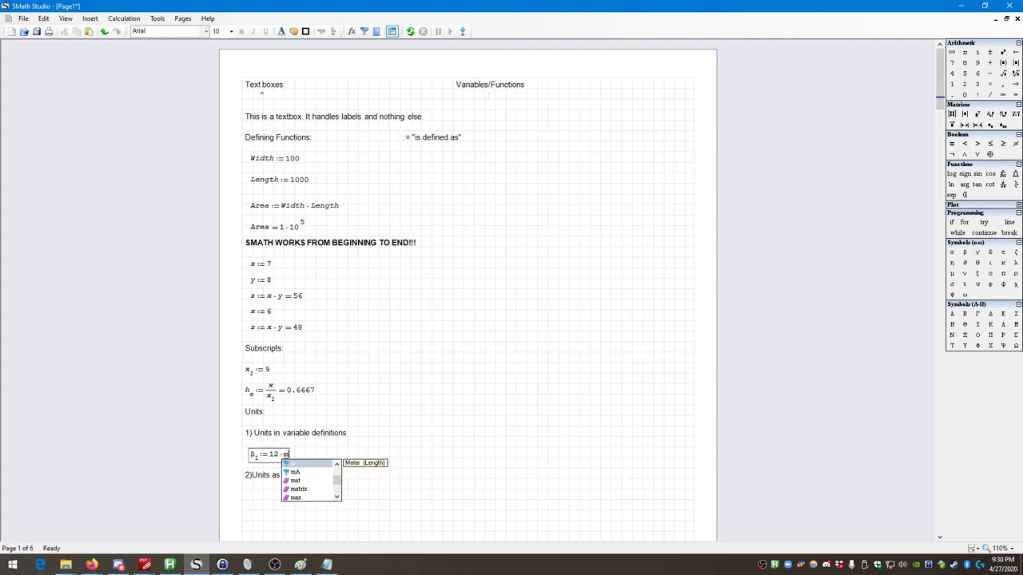
{"action": "key", "text": "BackSpace"}
{"action": "type", "text": "="}
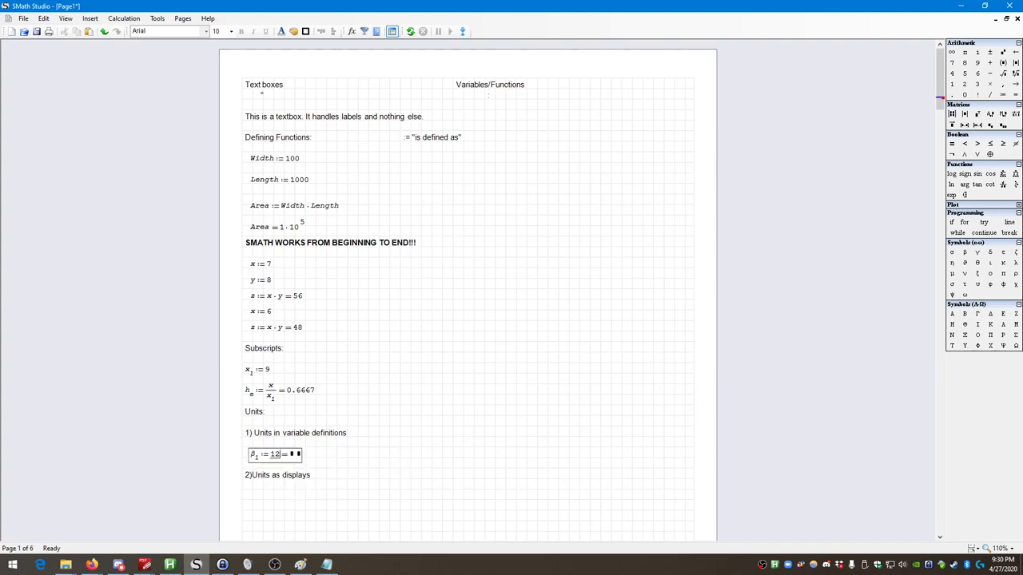
{"action": "left_click", "coordinate": [296, 454]}
{"action": "key", "text": "BackSpace"}
{"action": "key", "text": "BackSpace"}
{"action": "type", "text": "*"}
{"action": "key", "text": "ctrl+z"}
{"action": "type", "text": "*"}
{"action": "type", "text": "m"}
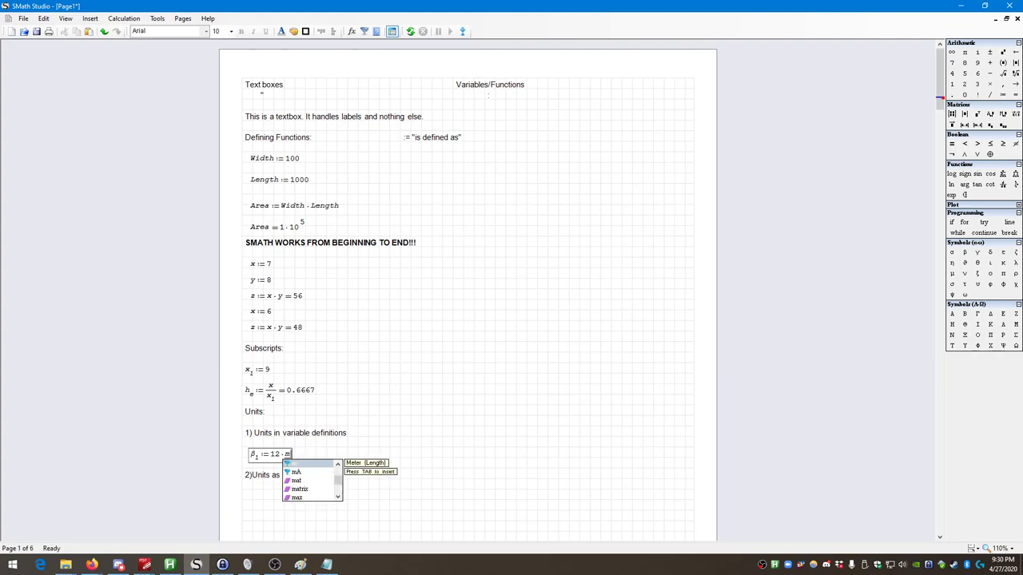
{"action": "key", "text": "BackSpace"}
{"action": "key", "text": "BackSpace"}
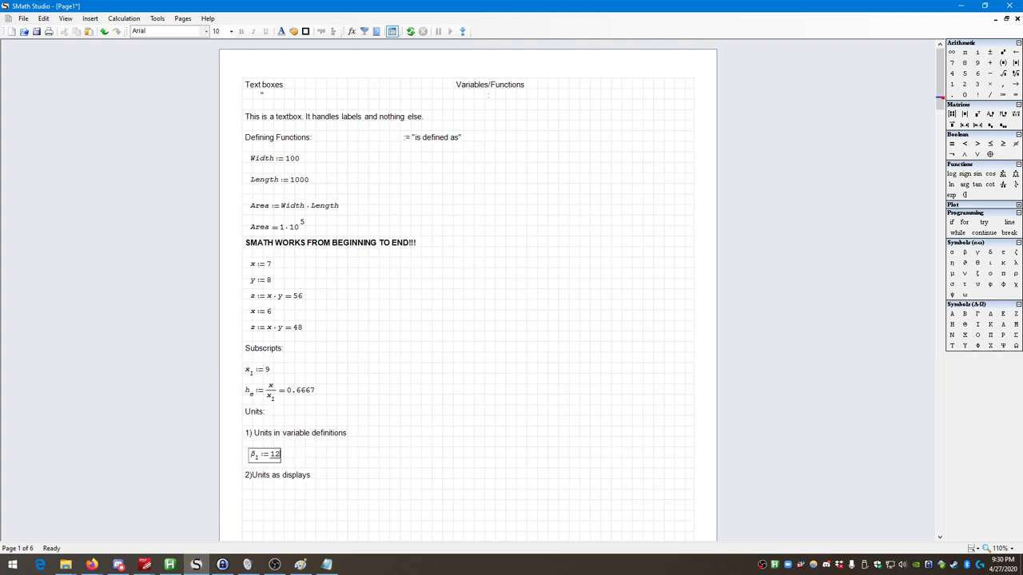
{"action": "type", "text": "*m"}
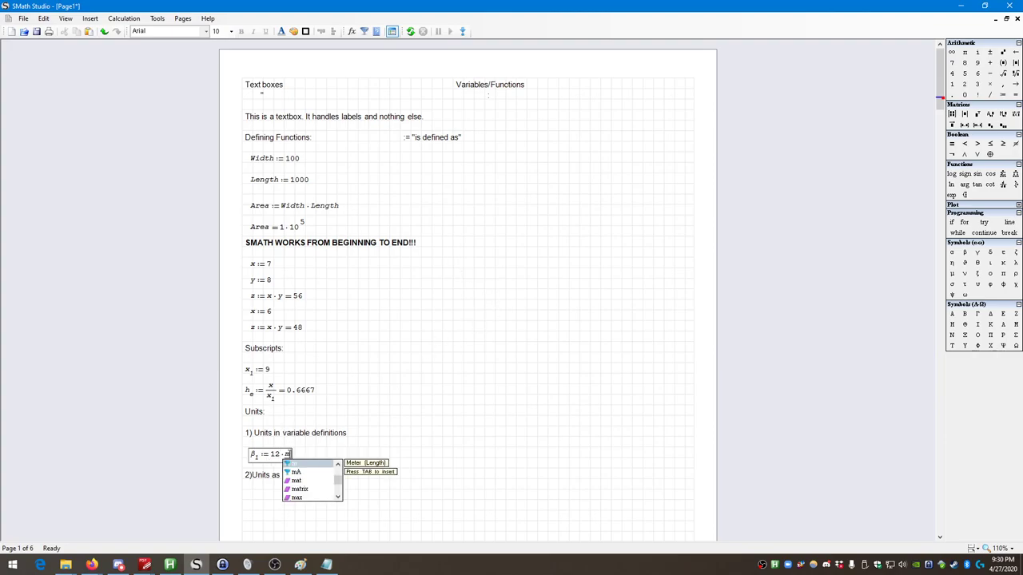
{"action": "left_click", "coordinate": [304, 466]}
{"action": "left_click", "coordinate": [450, 502]}
{"action": "scroll", "coordinate": [293, 494], "scroll_direction": "up", "scroll_amount": 4, "text": "ctrl"}
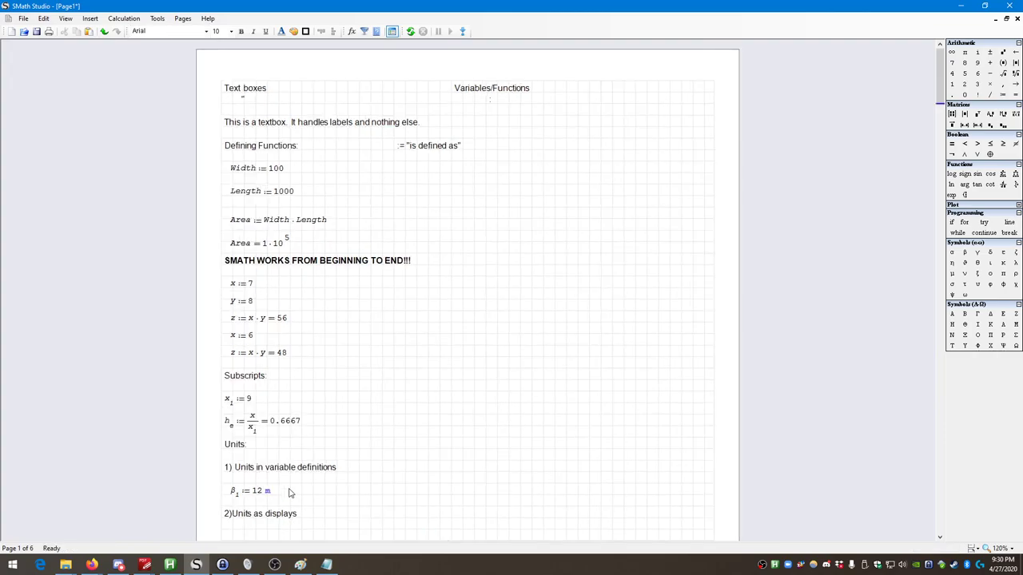
{"action": "scroll", "coordinate": [290, 491], "scroll_direction": "up", "scroll_amount": 3, "text": "ctrl"}
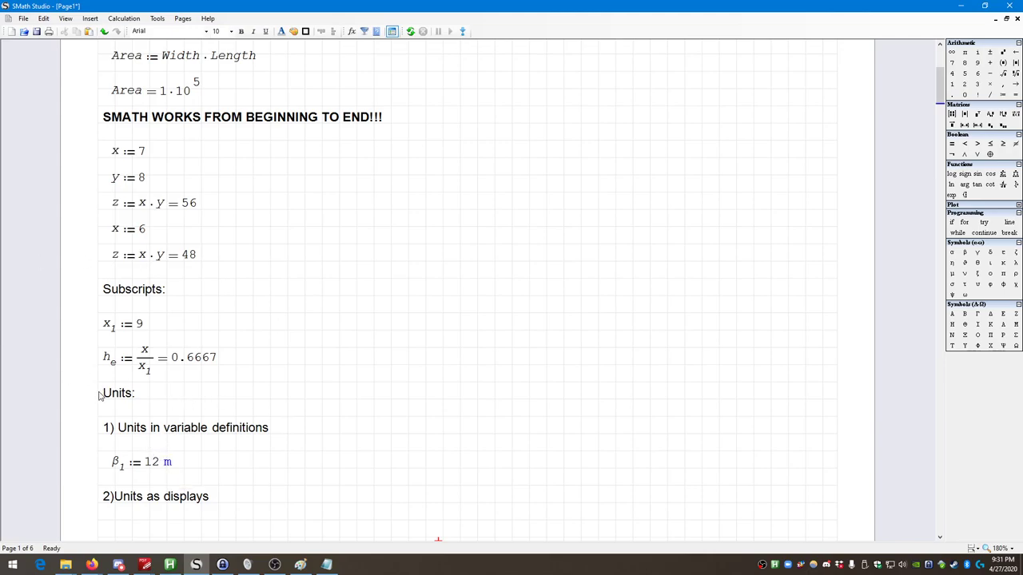
{"action": "mouse_move", "coordinate": [163, 472]}
{"action": "left_click", "coordinate": [189, 464]}
{"action": "left_click", "coordinate": [265, 464]}
{"action": "scroll", "coordinate": [161, 455], "scroll_direction": "down", "scroll_amount": 1}
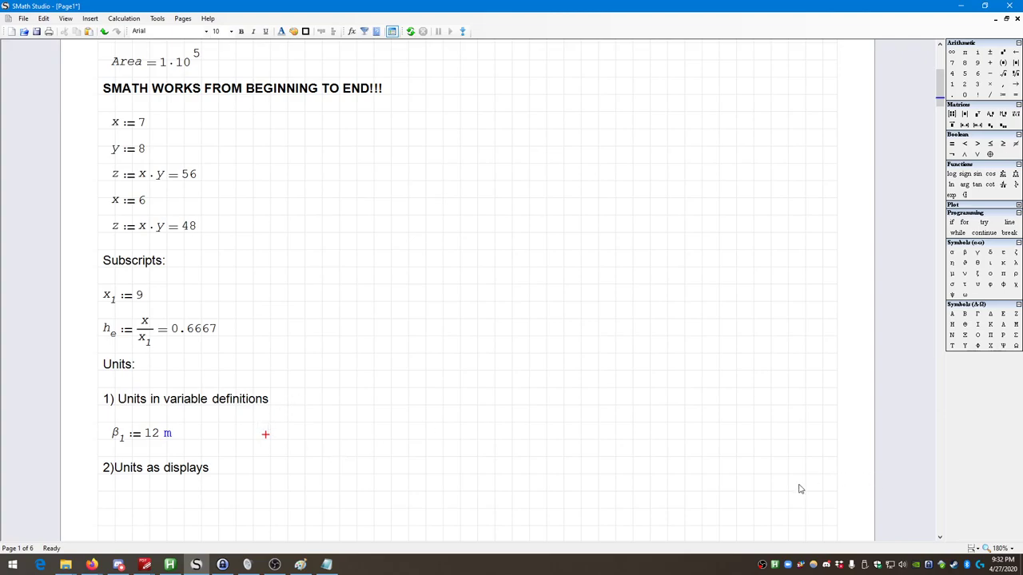
- Define β₂ := 7 in, using the Greek β and the inch unit
{"action": "left_click", "coordinate": [964, 252]}
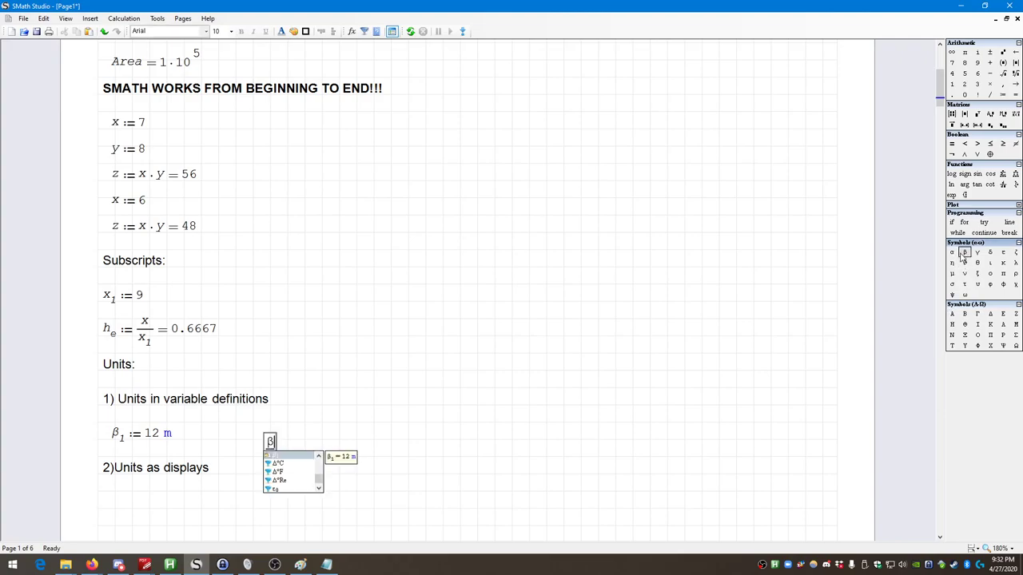
{"action": "type", "text": ".2:"}
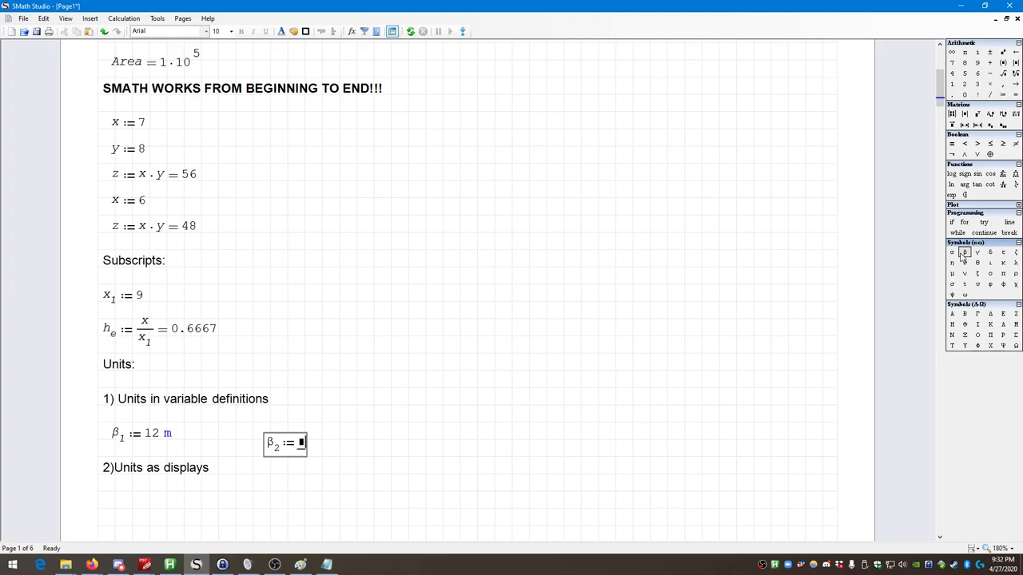
{"action": "type", "text": "7"}
{"action": "type", "text": "*in"}
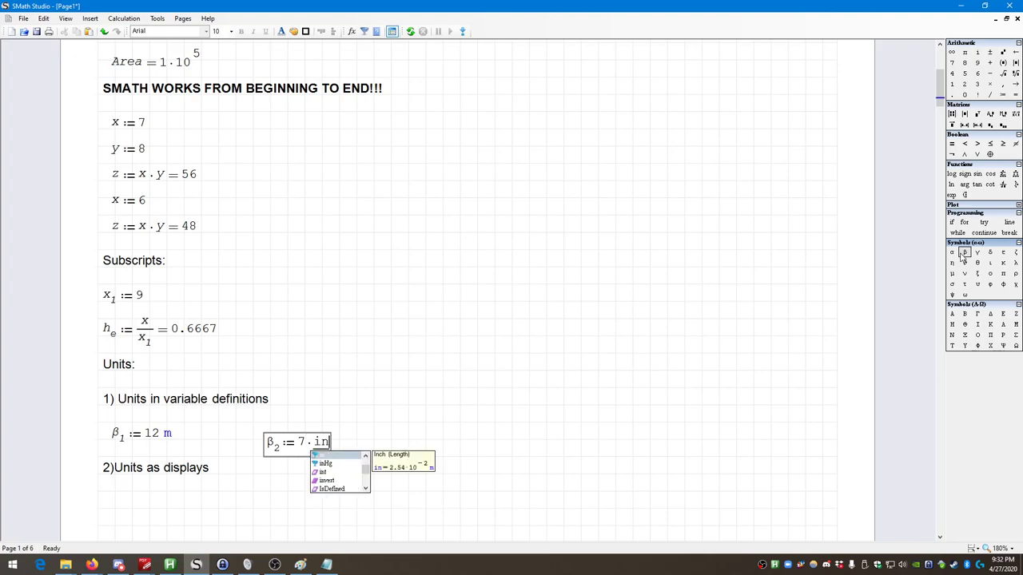
{"action": "key", "text": "BackSpace"}
{"action": "key", "text": "BackSpace"}
{"action": "key", "text": "BackSpace"}
{"action": "type", "text": "*in"}
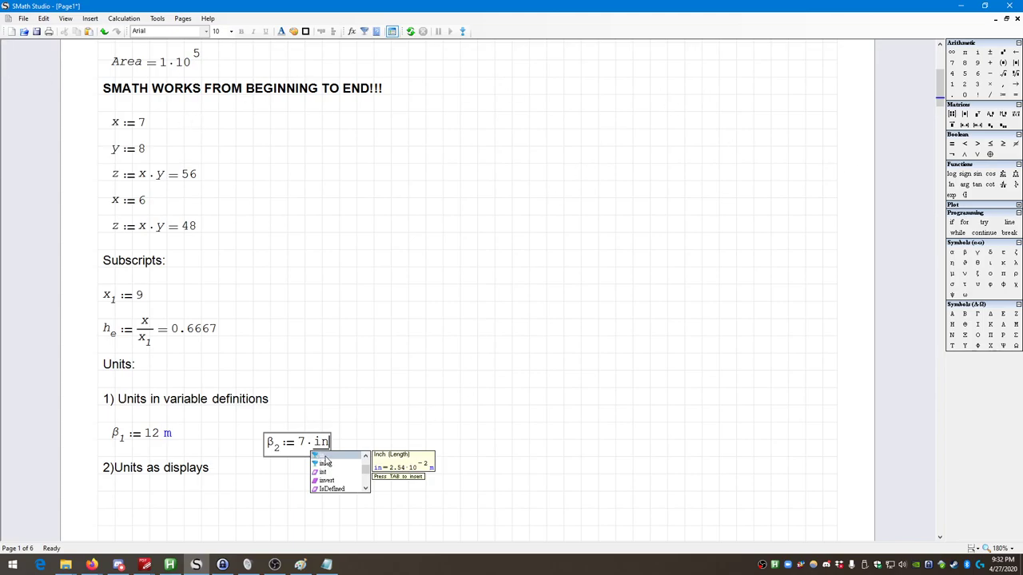
{"action": "key", "text": "Tab"}
{"action": "left_click", "coordinate": [407, 464]}
- Nudge the β₂ definition into line beside β₁
{"action": "left_click_drag", "start_coordinate": [263, 426], "coordinate": [388, 458]}
{"action": "key", "text": "Up"}
{"action": "key", "text": "Up"}
{"action": "key", "text": "Left"}
{"action": "key", "text": "Down"}
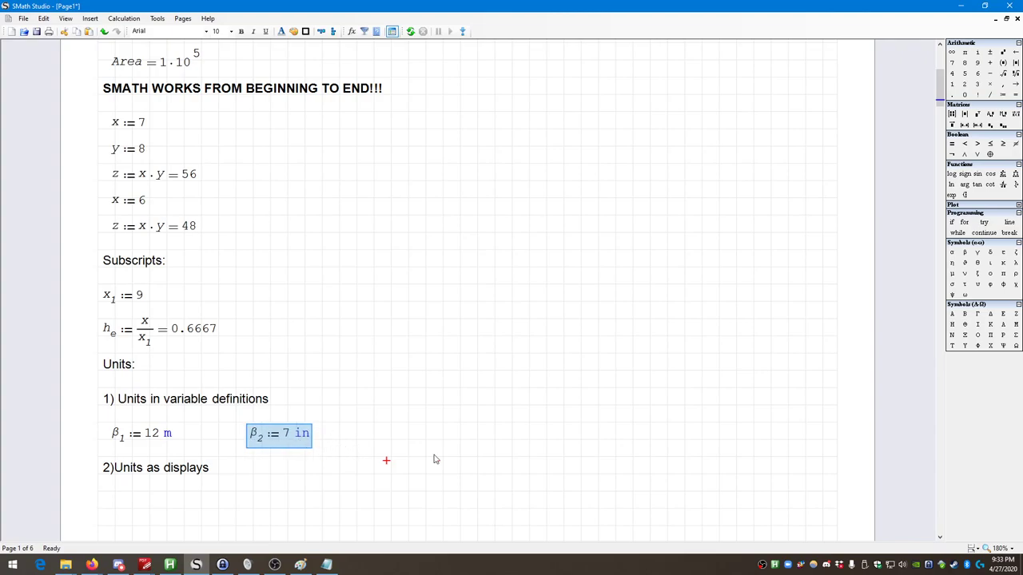
{"action": "left_click", "coordinate": [387, 428]}
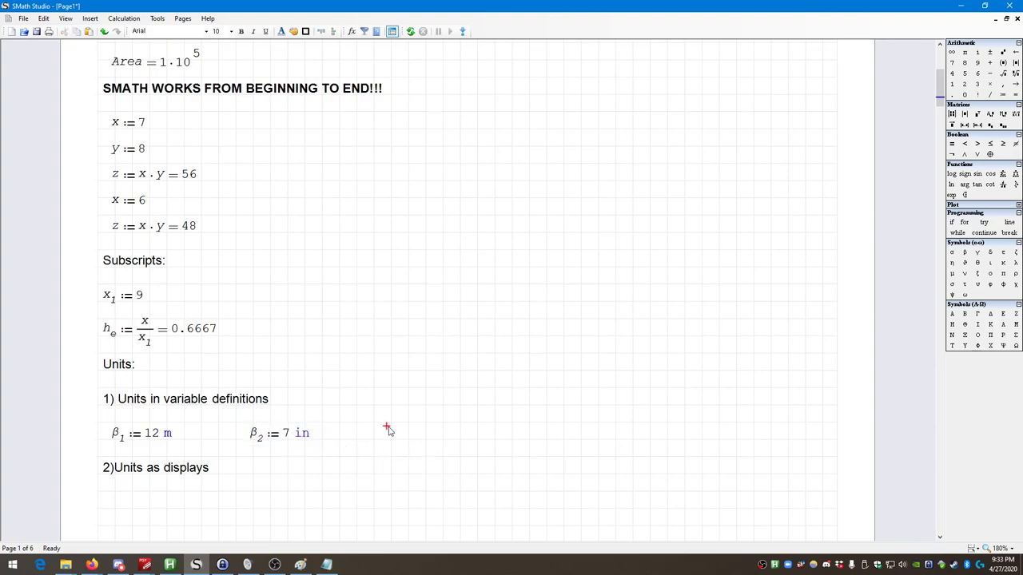
{"action": "type", "text": "x := "}
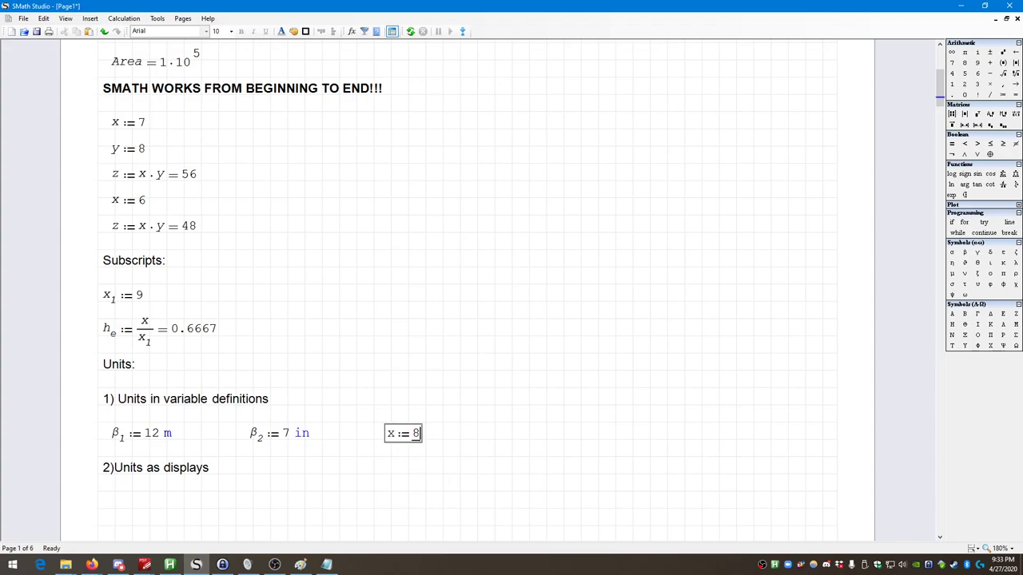
{"action": "type", "text": "8 in"}
{"action": "left_click_drag", "start_coordinate": [540, 502], "coordinate": [400, 431]}
{"action": "key", "text": "Delete"}
{"action": "left_click", "coordinate": [308, 434]}
{"action": "left_click", "coordinate": [354, 445]}
{"action": "left_click", "coordinate": [368, 435]}
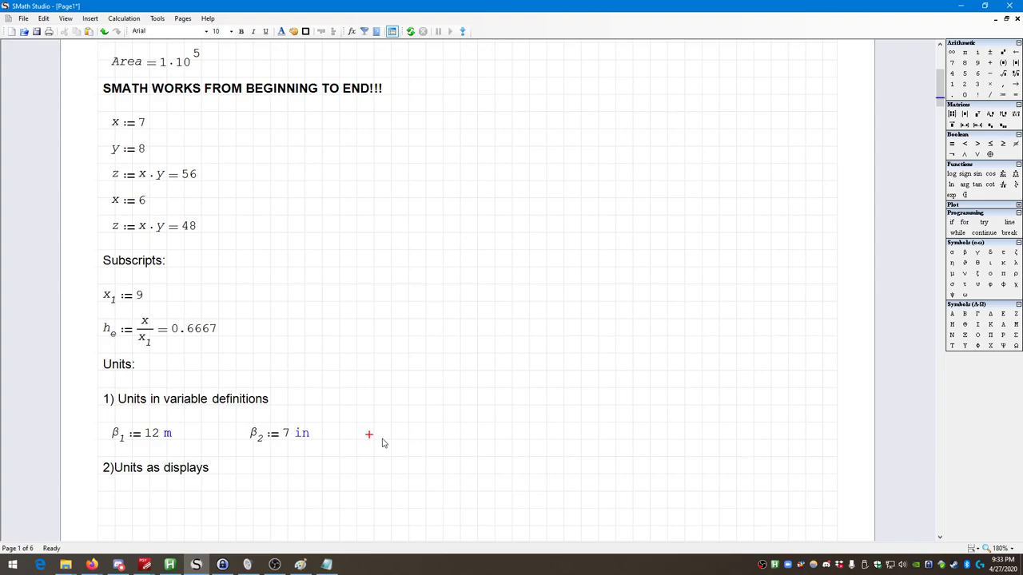
{"action": "left_click", "coordinate": [310, 435]}
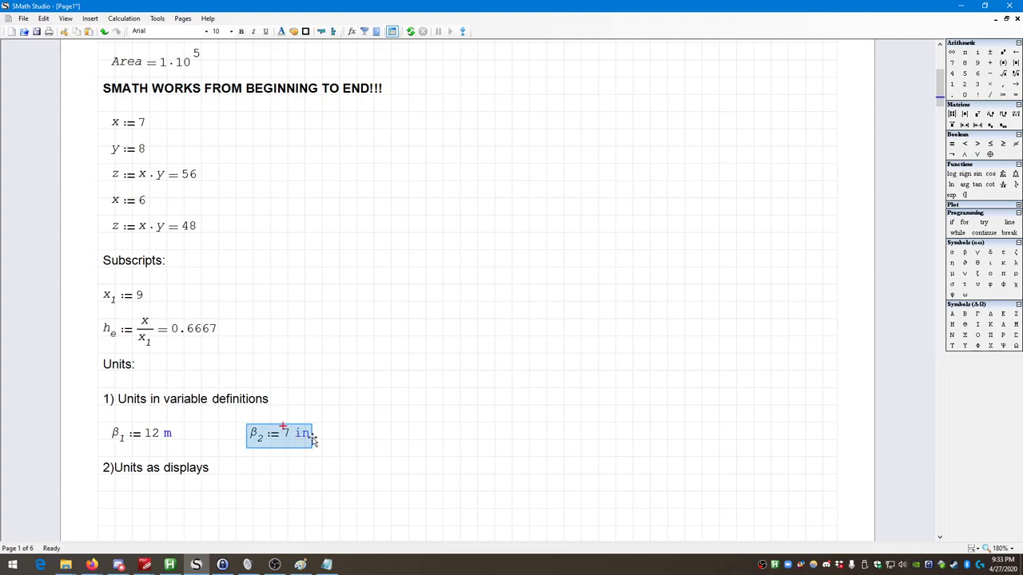
{"action": "key", "text": "BackSpace"}
{"action": "key", "text": "BackSpace"}
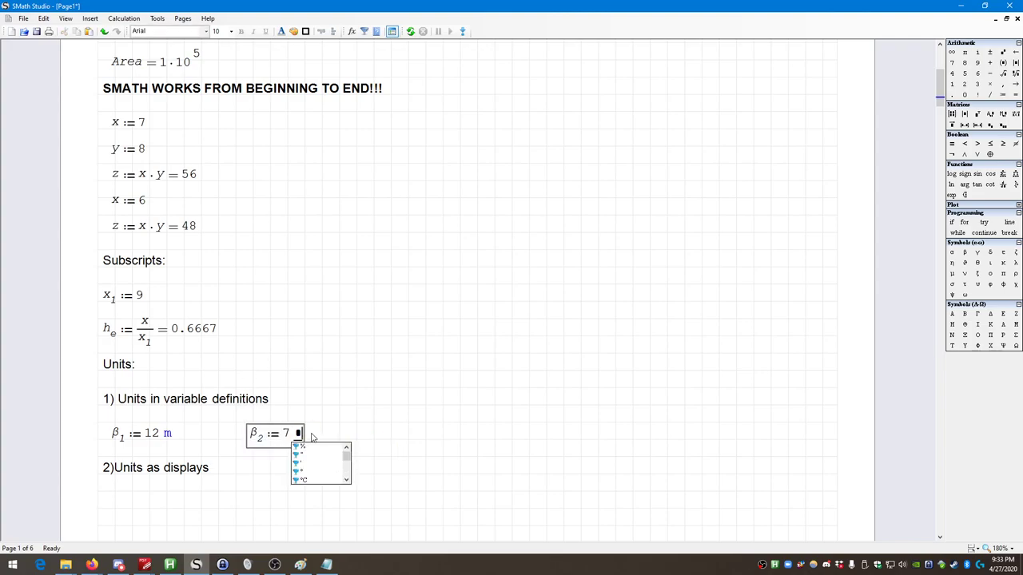
{"action": "key", "text": "BackSpace"}
{"action": "key", "text": "BackSpace"}
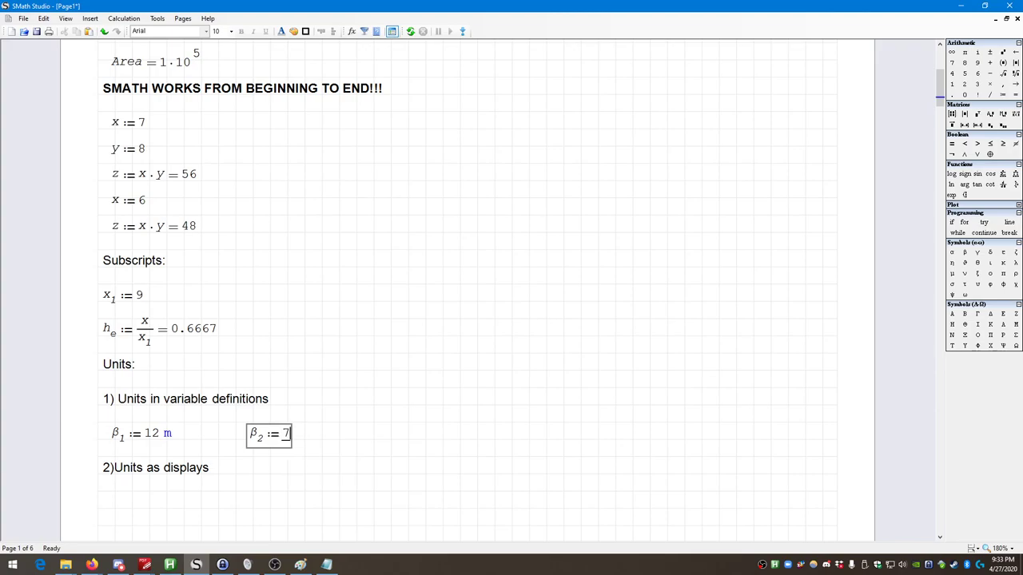
{"action": "type", "text": "*in"}
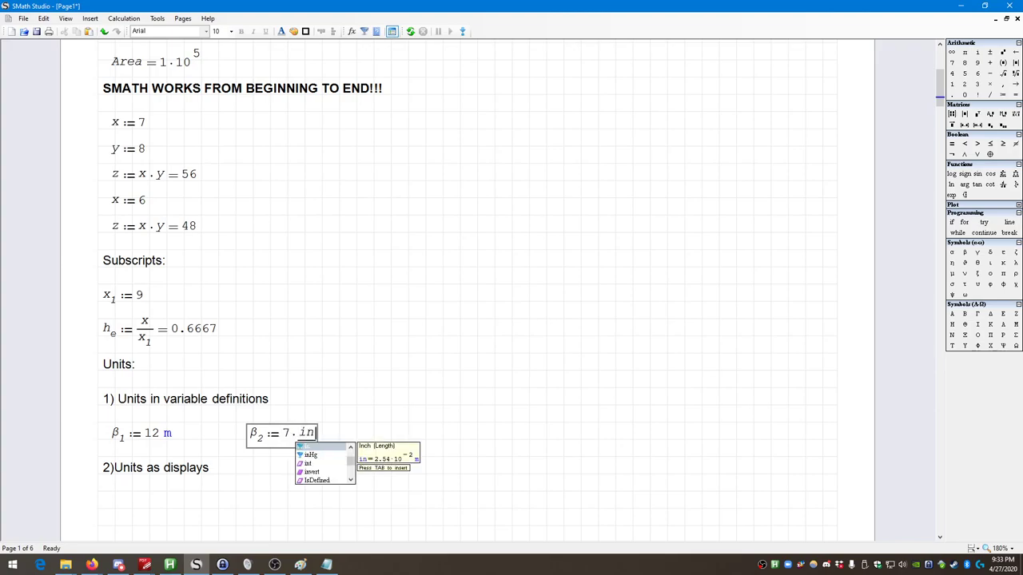
{"action": "key", "text": "Tab"}
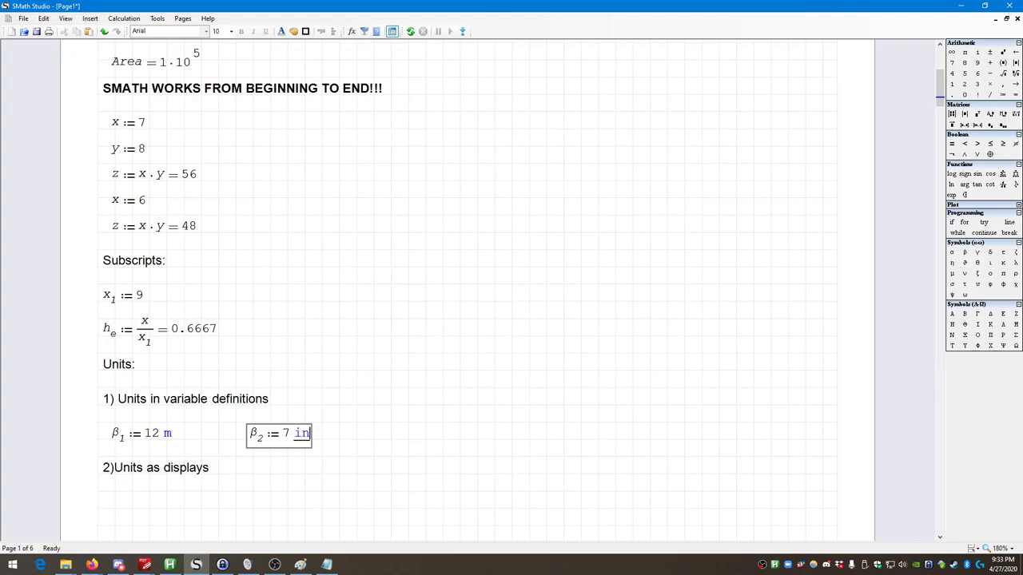
{"action": "left_click", "coordinate": [366, 461]}
{"action": "left_click", "coordinate": [304, 434]}
{"action": "key", "text": "BackSpace"}
{"action": "key", "text": "BackSpace"}
{"action": "type", "text": "in"}
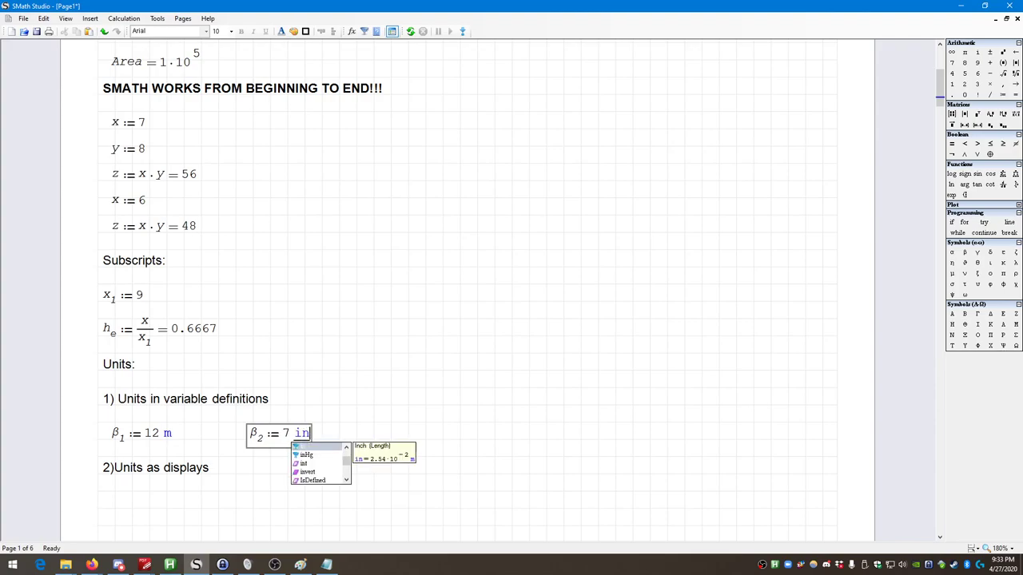
{"action": "key", "text": "Return"}
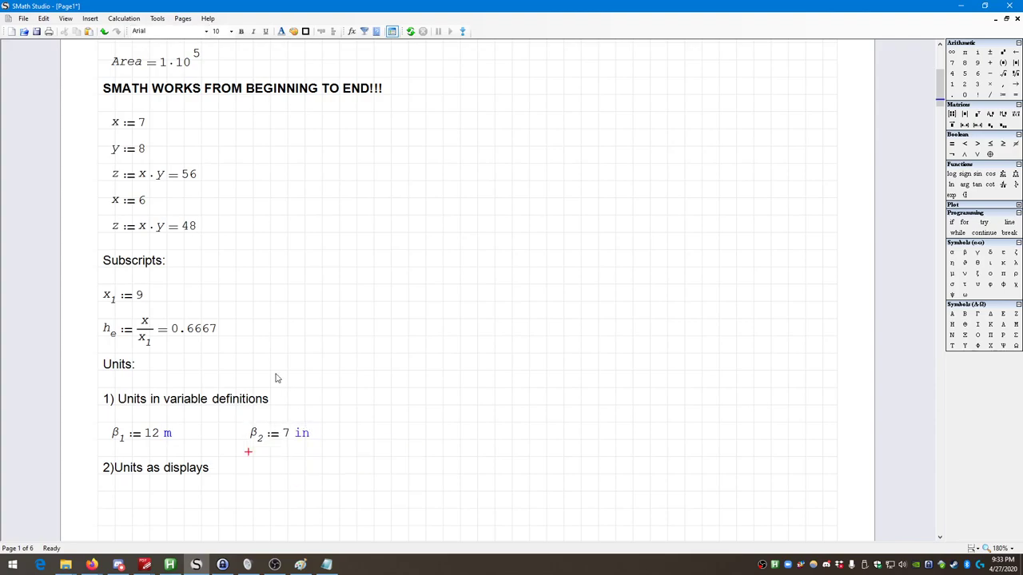
{"action": "left_click", "coordinate": [369, 417]}
{"action": "left_click", "coordinate": [310, 438]}
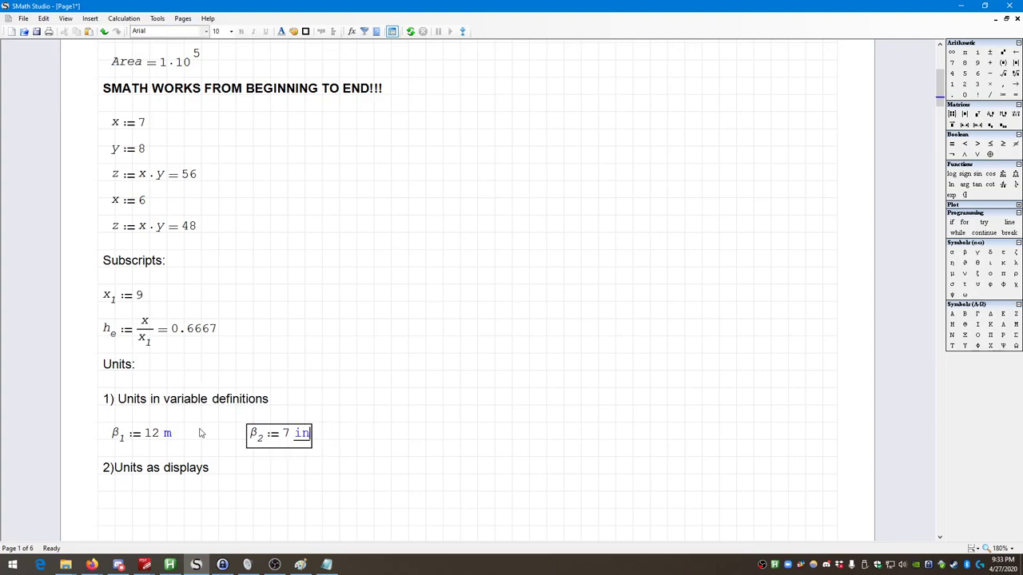
{"action": "left_click", "coordinate": [348, 462]}
{"action": "left_click", "coordinate": [305, 432]}
{"action": "left_click", "coordinate": [343, 444]}
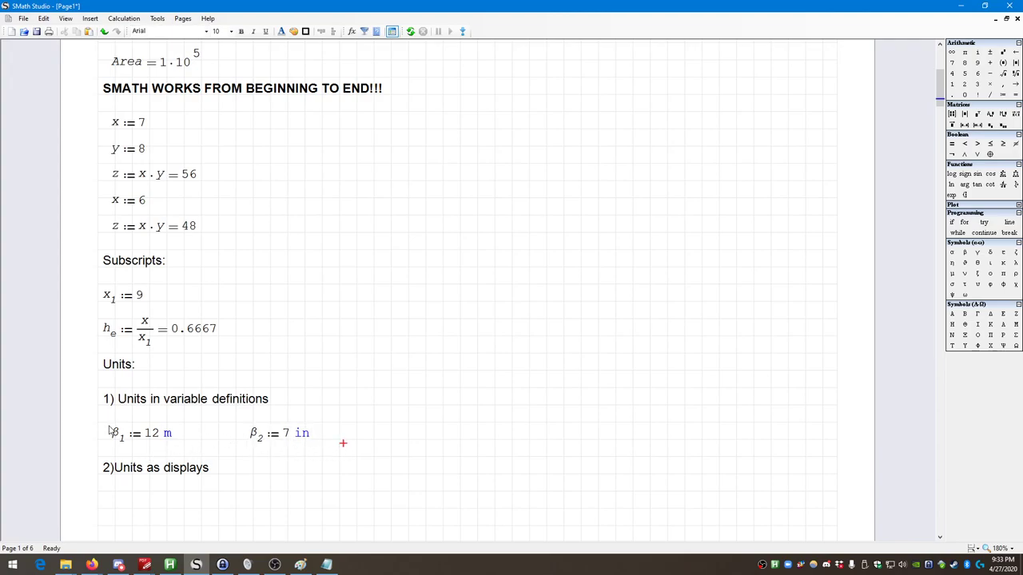
{"action": "mouse_move", "coordinate": [128, 433]}
{"action": "left_click", "coordinate": [387, 426]}
{"action": "key", "text": "Down"}
{"action": "key", "text": "Right"}
{"action": "key", "text": "Right"}
{"action": "key", "text": "Left"}
{"action": "key", "text": "Left"}
{"action": "key", "text": "Left"}
{"action": "key", "text": "Left"}
{"action": "key", "text": "Left"}
{"action": "key", "text": "Left"}
{"action": "key", "text": "Left"}
{"action": "key", "text": "Left"}
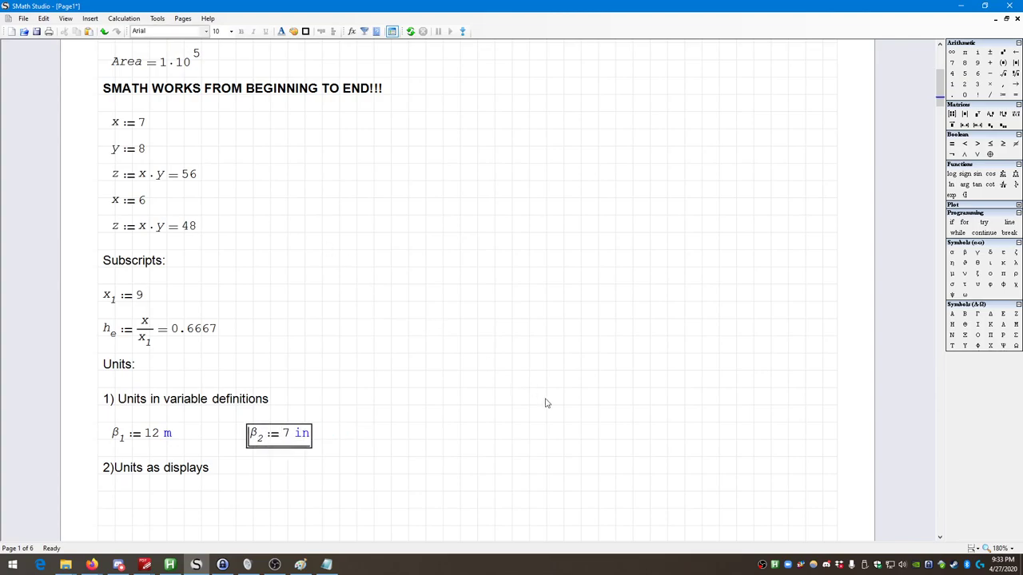
{"action": "left_click", "coordinate": [421, 433]}
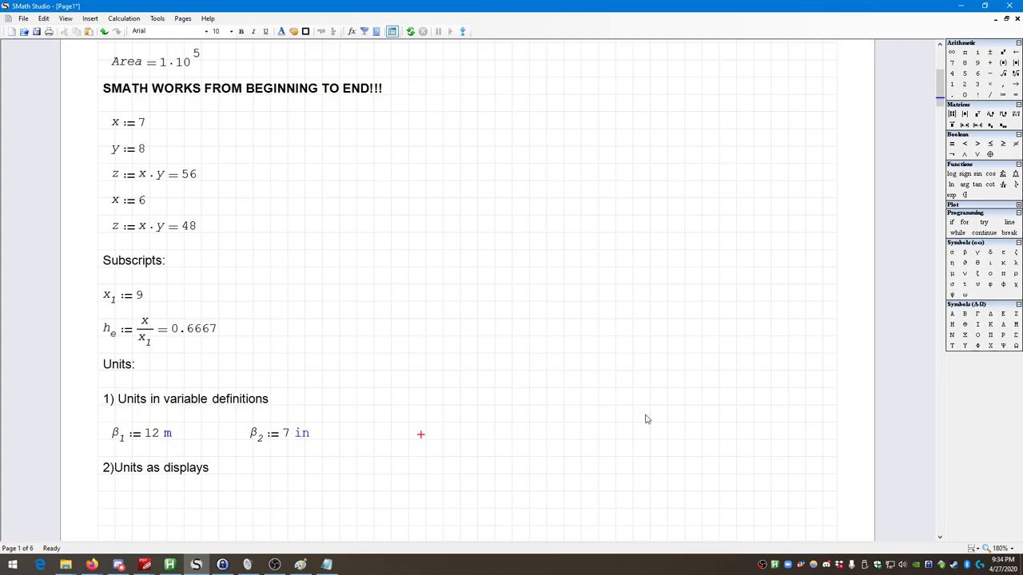
- Start a Δ definition of 579 in, discarding an accidental α expression
{"action": "left_click", "coordinate": [951, 316]}
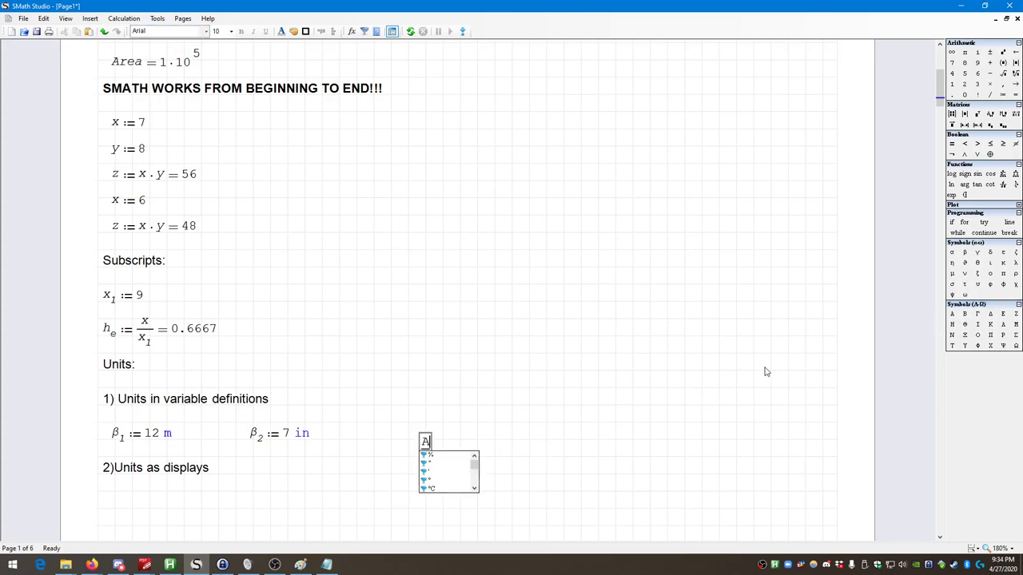
{"action": "key", "text": "ctrl+z"}
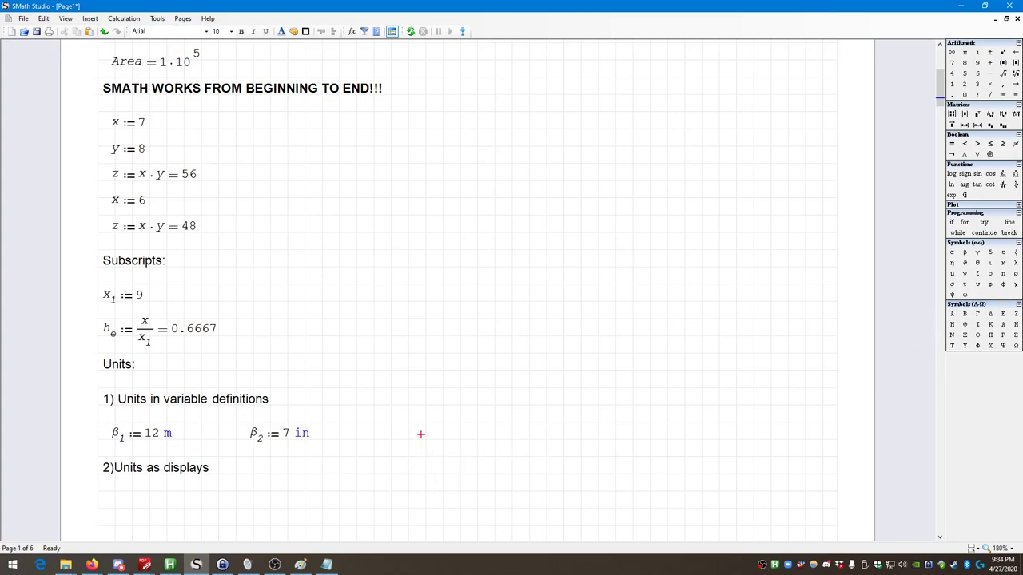
{"action": "left_click", "coordinate": [989, 316]}
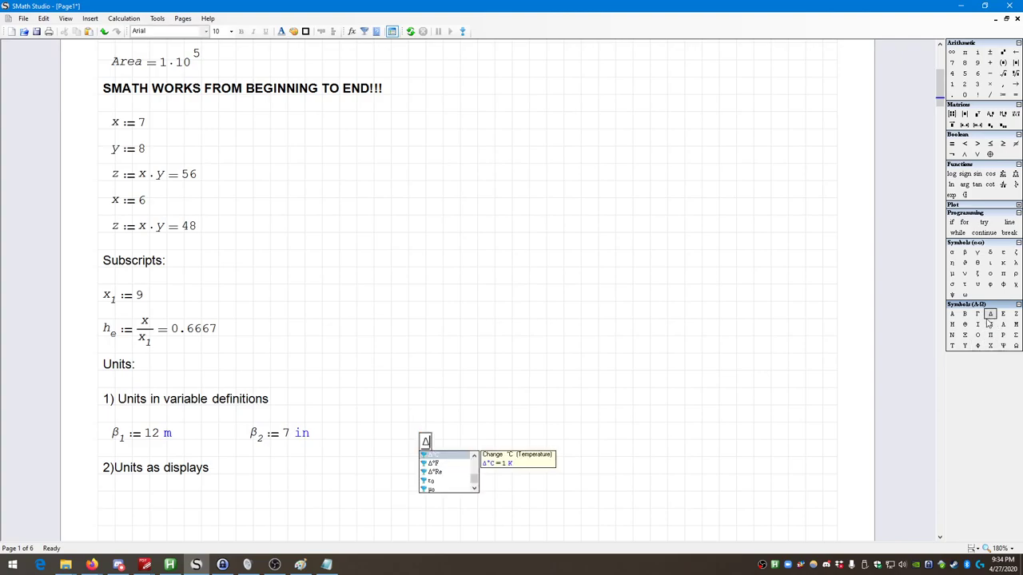
{"action": "type", "text": ":="}
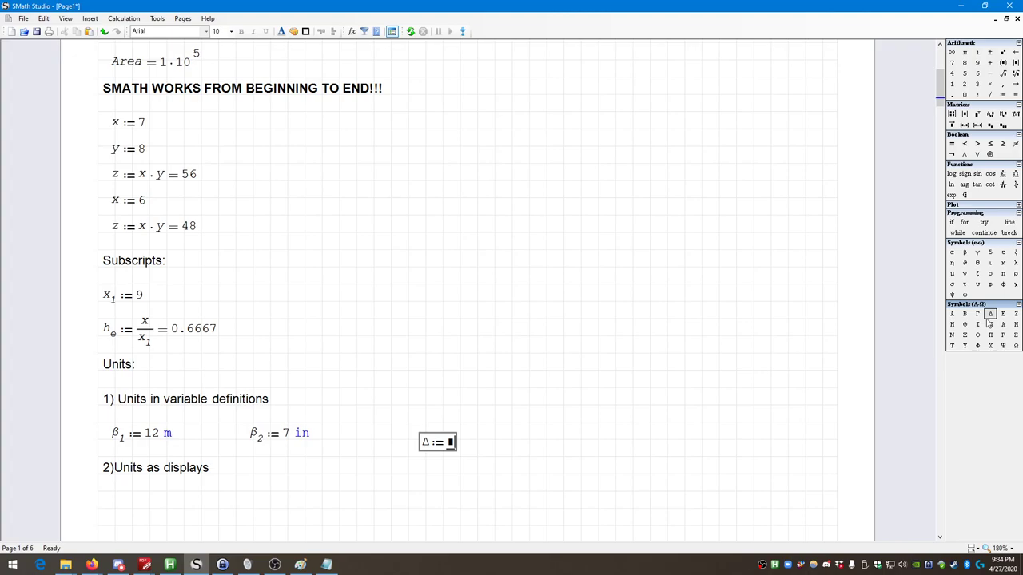
{"action": "type", "text": "79"}
{"action": "type", "text": "*in"}
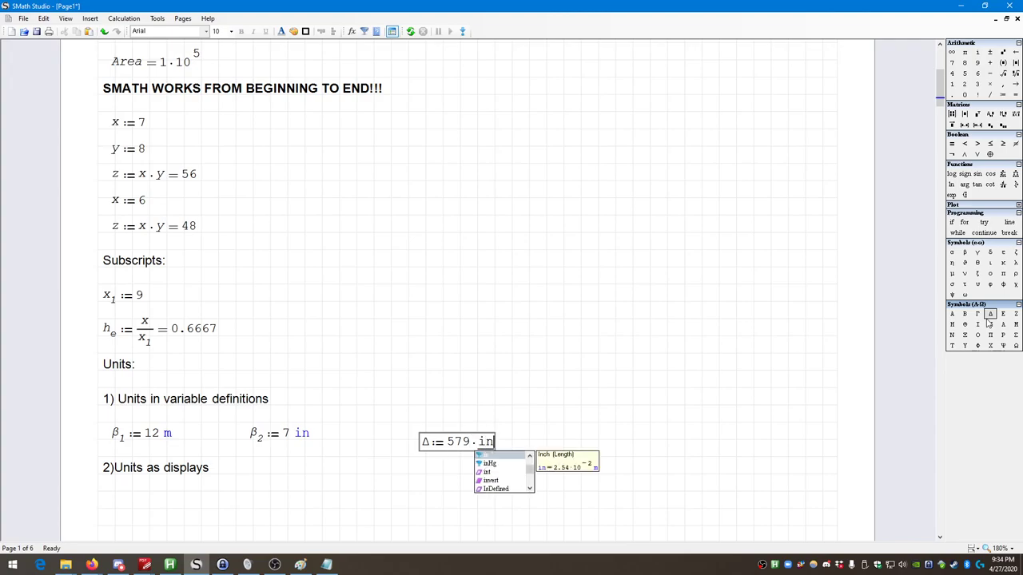
- Replace Δ's inch unit with kg/ft and add an exponent to it
{"action": "key", "text": "BackSpace"}
{"action": "key", "text": "BackSpace"}
{"action": "type", "text": "kg"}
{"action": "key", "text": "Return"}
{"action": "type", "text": "/"}
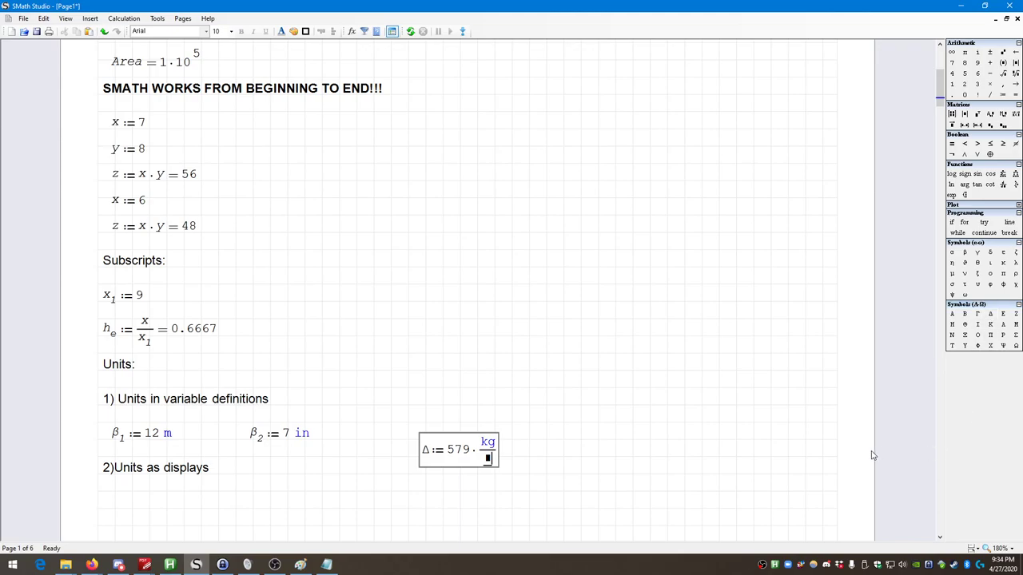
{"action": "type", "text": "ft"}
{"action": "key", "text": "Return"}
{"action": "type", "text": "^3"}
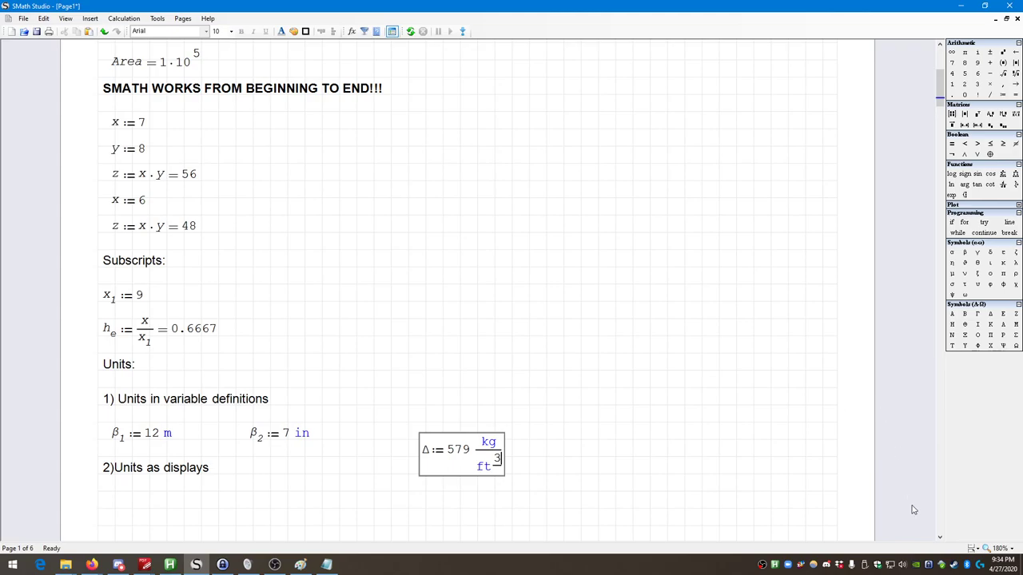
{"action": "left_click", "coordinate": [627, 470]}
{"action": "left_click", "coordinate": [503, 445]}
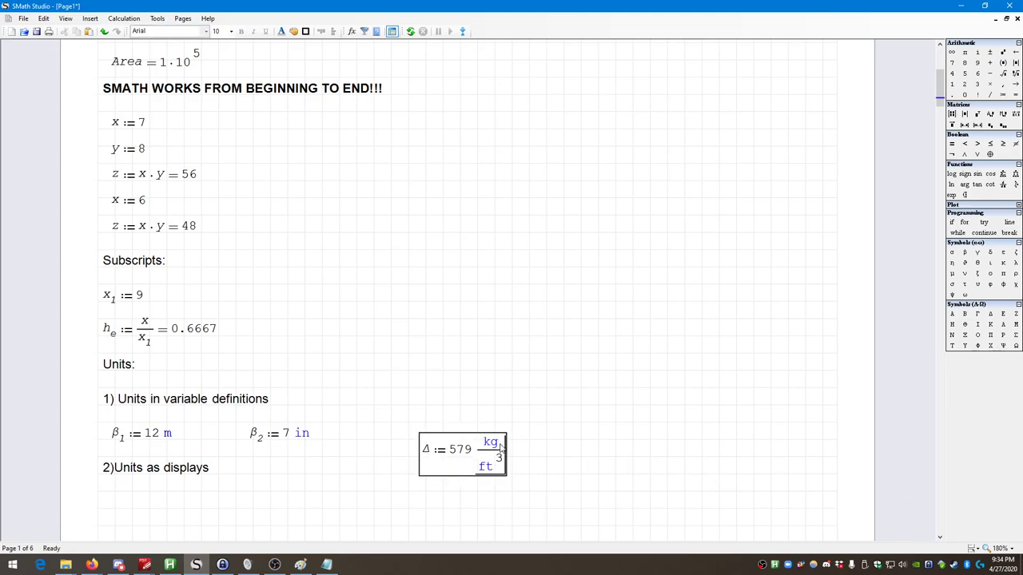
{"action": "key", "text": "Return"}
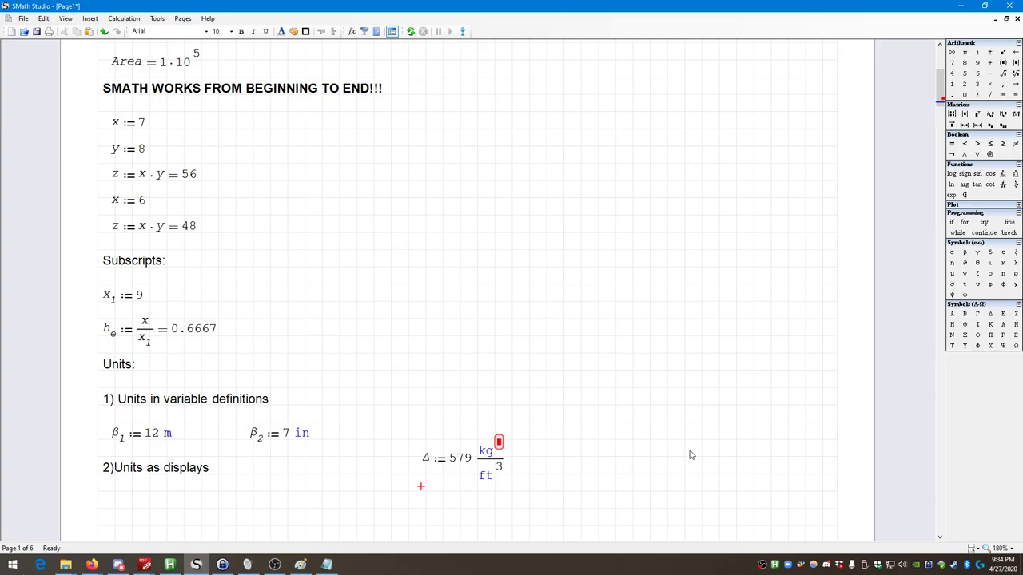
- Give kg the exponent 3/2 and ft the exponent −3 in Δ's definition
{"action": "left_click", "coordinate": [501, 445]}
{"action": "type", "text": "3/2"}
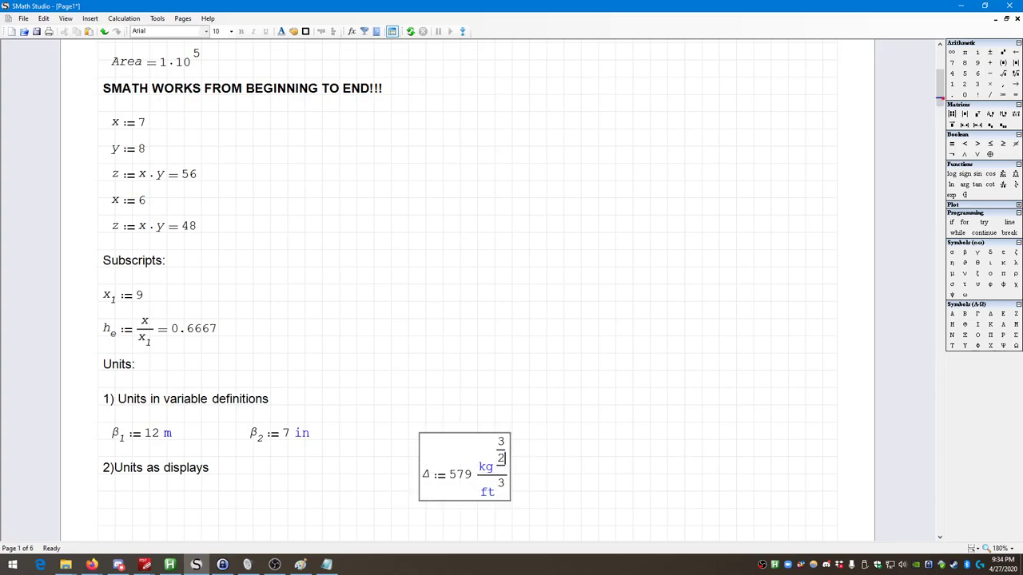
{"action": "left_click", "coordinate": [595, 447]}
{"action": "left_click_drag", "start_coordinate": [525, 513], "coordinate": [454, 460]}
{"action": "key", "text": "Up"}
{"action": "key", "text": "Up"}
{"action": "key", "text": "Up"}
{"action": "key", "text": "Left"}
{"action": "key", "text": "Left"}
{"action": "key", "text": "Left"}
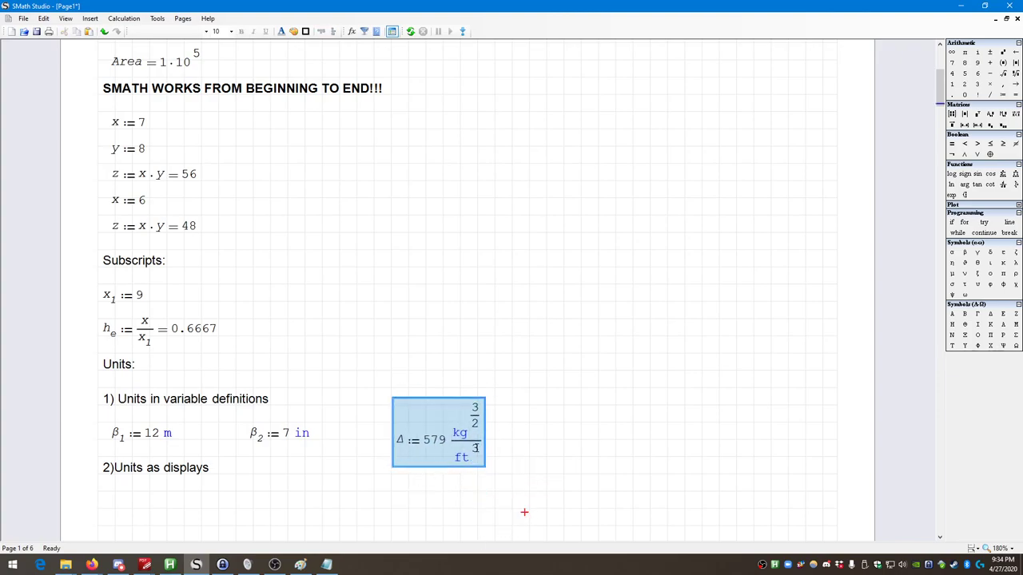
{"action": "double_click", "coordinate": [475, 448]}
{"action": "key", "text": "Left"}
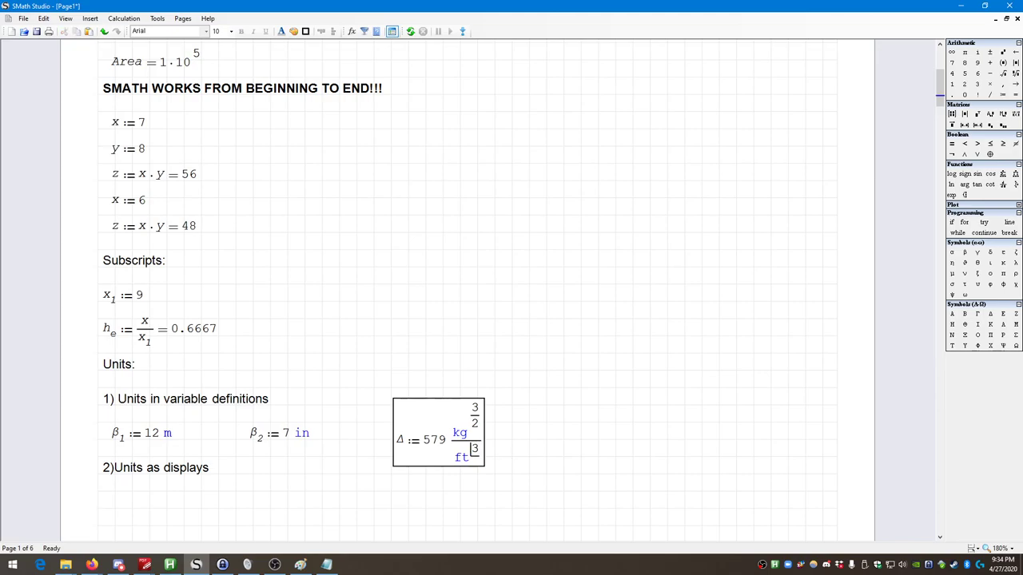
{"action": "type", "text": "-3)"}
{"action": "left_click", "coordinate": [559, 452]}
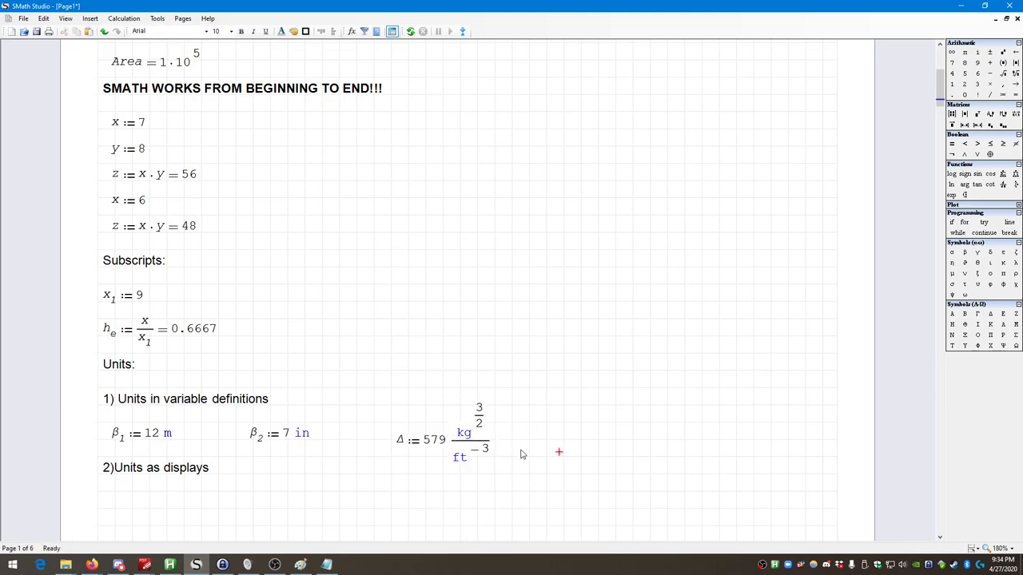
- Show Δ's value, 16.3955 kg^(3/2)·m³, beside its definition
{"action": "left_click", "coordinate": [527, 441]}
{"action": "type", "text": "579"}
{"action": "key", "text": "BackSpace"}
{"action": "key", "text": "BackSpace"}
{"action": "key", "text": "BackSpace"}
{"action": "key", "text": "BackSpace"}
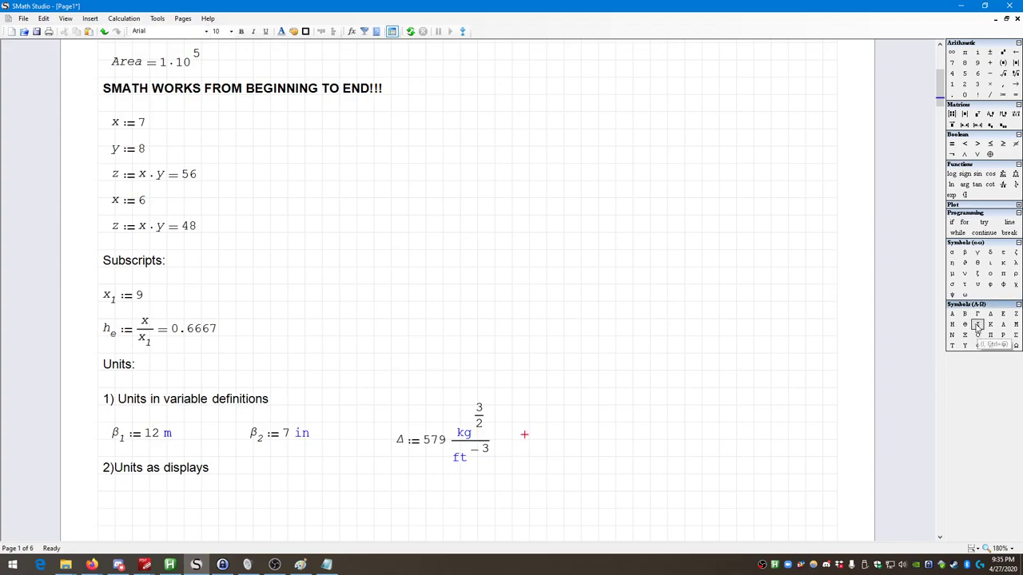
{"action": "left_click", "coordinate": [990, 316]}
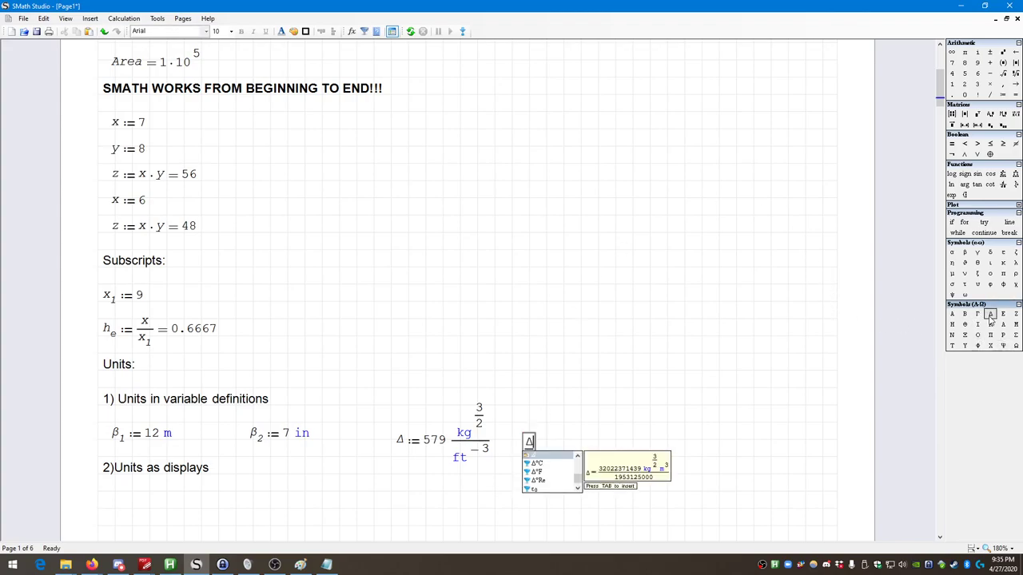
{"action": "type", "text": "= 16.3955 kg^(3/2) m^3"}
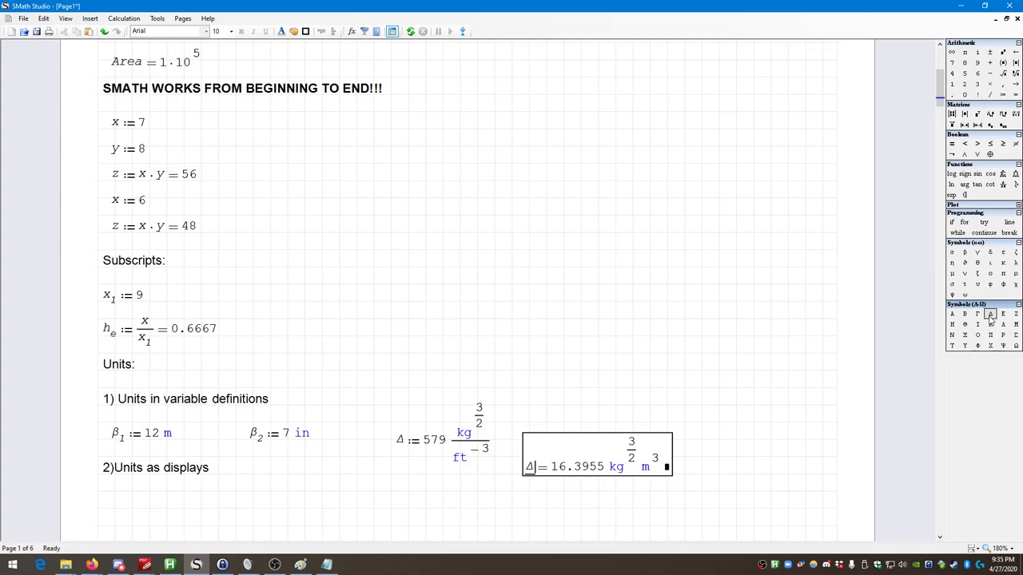
{"action": "left_click", "coordinate": [713, 495]}
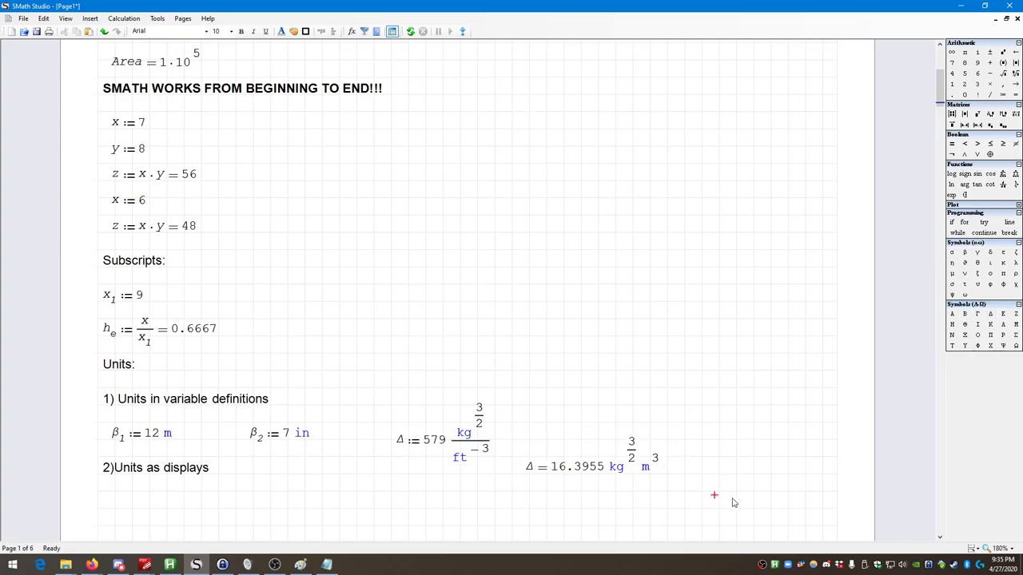
{"action": "left_click_drag", "start_coordinate": [696, 487], "coordinate": [568, 429]}
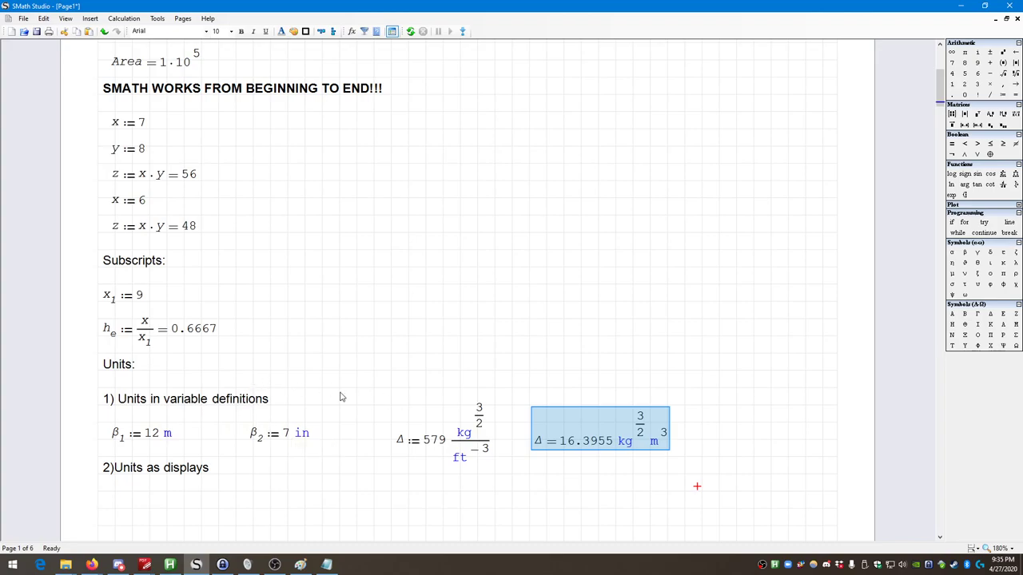
- Select the Δ definition and its evaluation together and delete them
{"action": "mouse_move", "coordinate": [447, 438]}
{"action": "mouse_move", "coordinate": [770, 485]}
{"action": "left_mouse_down"}
{"action": "mouse_move", "coordinate": [708, 485]}
{"action": "mouse_move", "coordinate": [475, 404]}
{"action": "mouse_move", "coordinate": [392, 400]}
{"action": "mouse_move", "coordinate": [395, 448]}
{"action": "left_mouse_up"}
{"action": "key", "text": "Delete"}
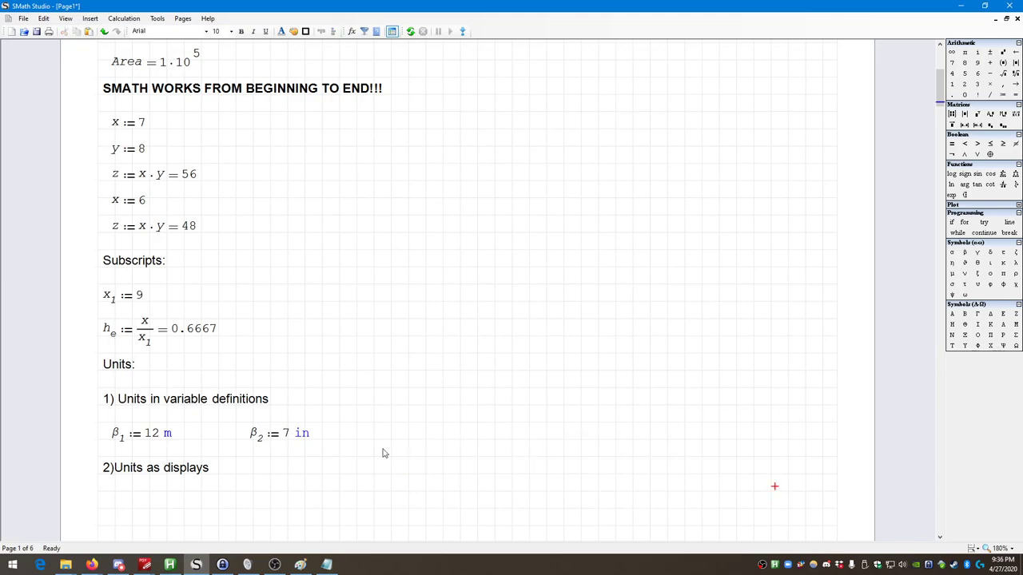
{"action": "left_click", "coordinate": [128, 486]}
- Define α := β₁ + β₂ using the Greek symbols panel
{"action": "scroll", "coordinate": [349, 402], "scroll_direction": "down", "scroll_amount": 1}
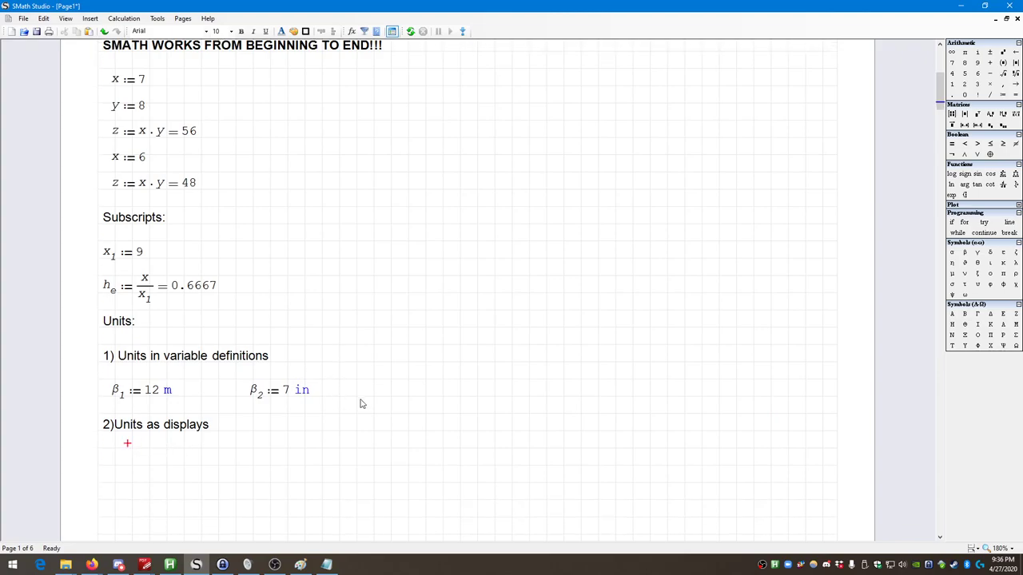
{"action": "key", "text": "Left"}
{"action": "key", "text": "Left"}
{"action": "left_click", "coordinate": [952, 253]}
{"action": "type", "text": ":="}
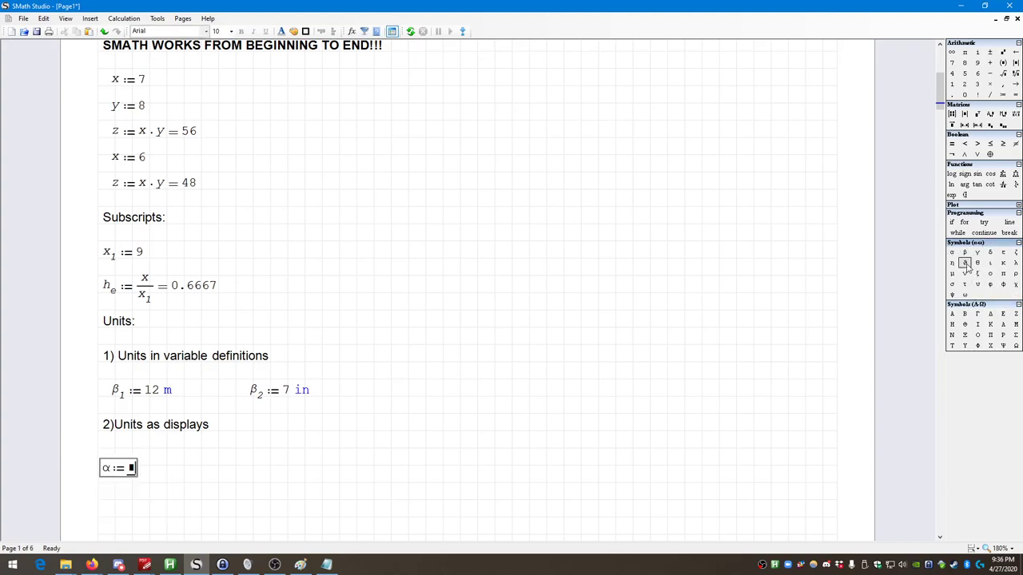
{"action": "left_click", "coordinate": [964, 253]}
{"action": "type", "text": ".1"}
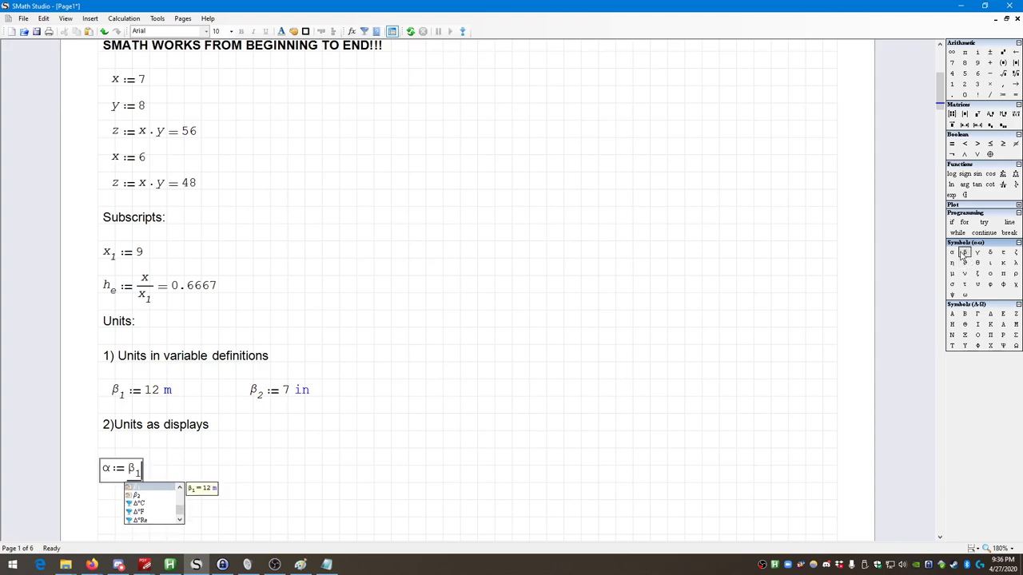
{"action": "type", "text": "+"}
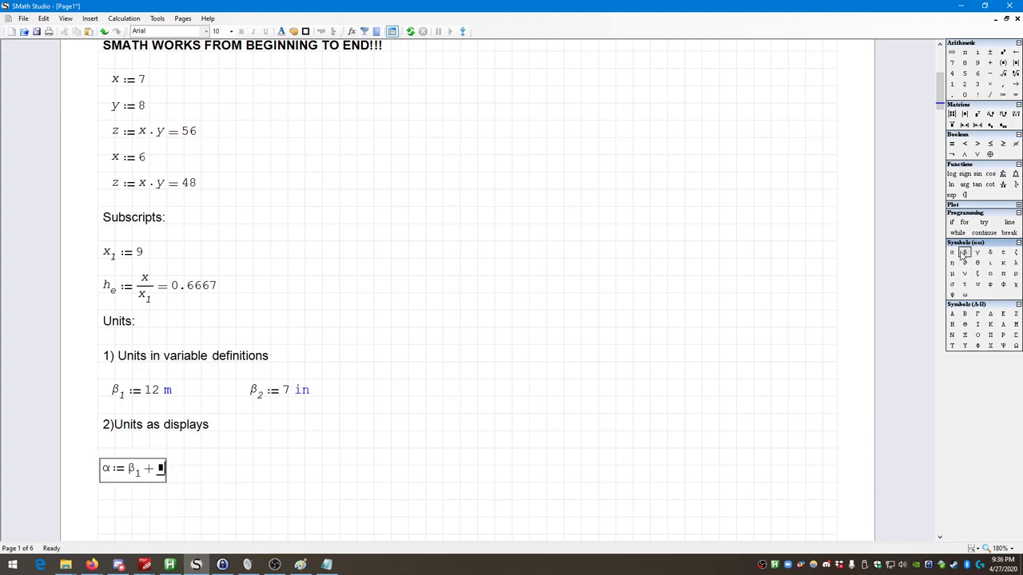
{"action": "left_click", "coordinate": [964, 253]}
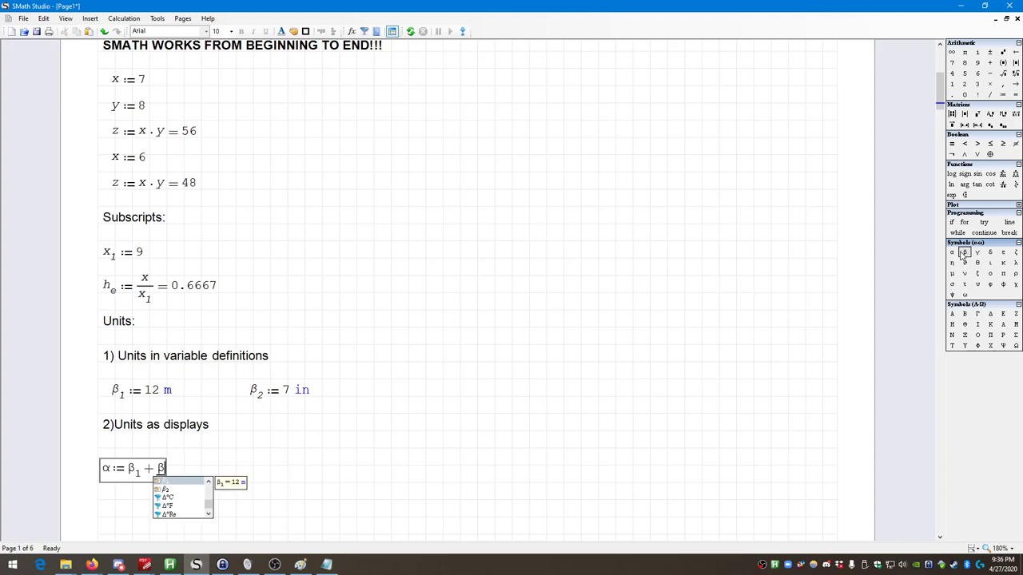
{"action": "type", "text": ".2"}
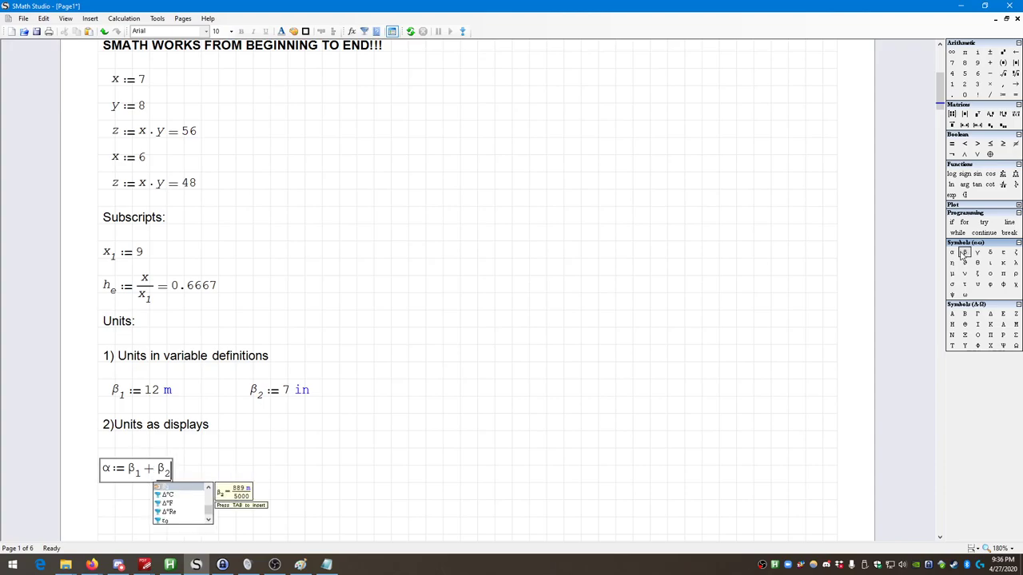
{"action": "key", "text": "space"}
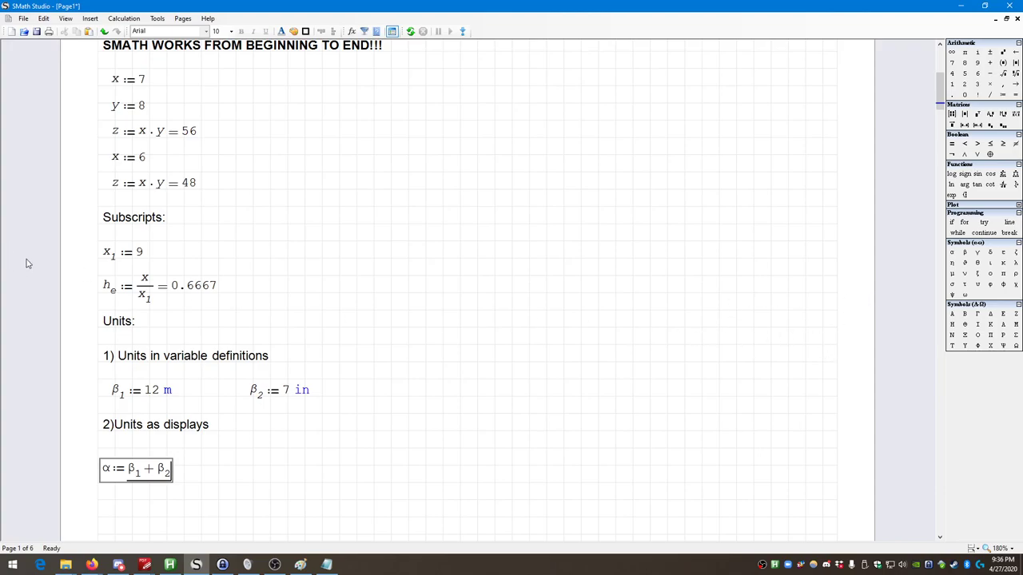
- Move the α definition up under the 'Units as displays' heading
{"action": "left_click", "coordinate": [196, 494]}
{"action": "left_click_drag", "start_coordinate": [199, 498], "coordinate": [151, 454]}
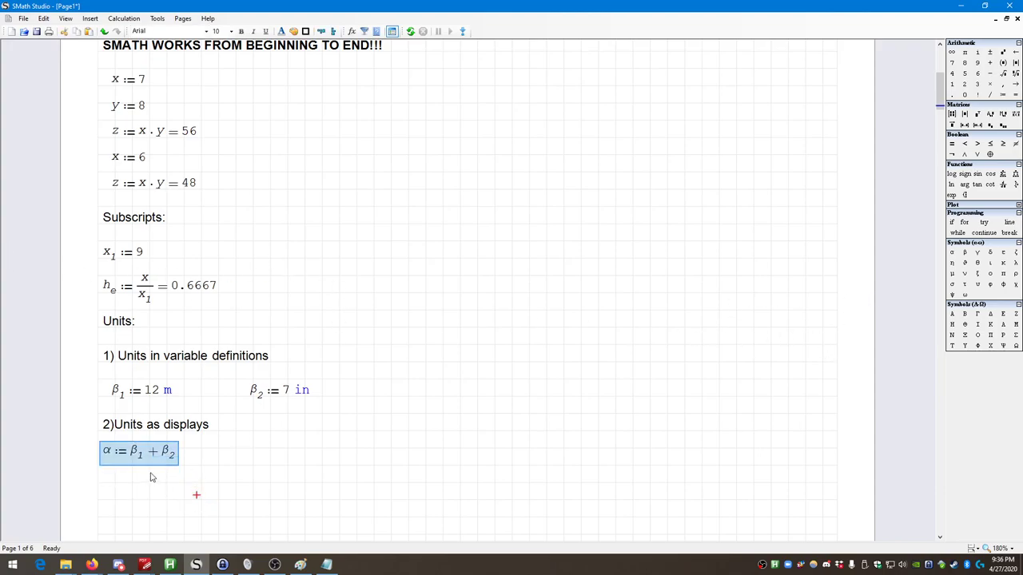
{"action": "left_click", "coordinate": [212, 463]}
{"action": "left_click", "coordinate": [182, 462]}
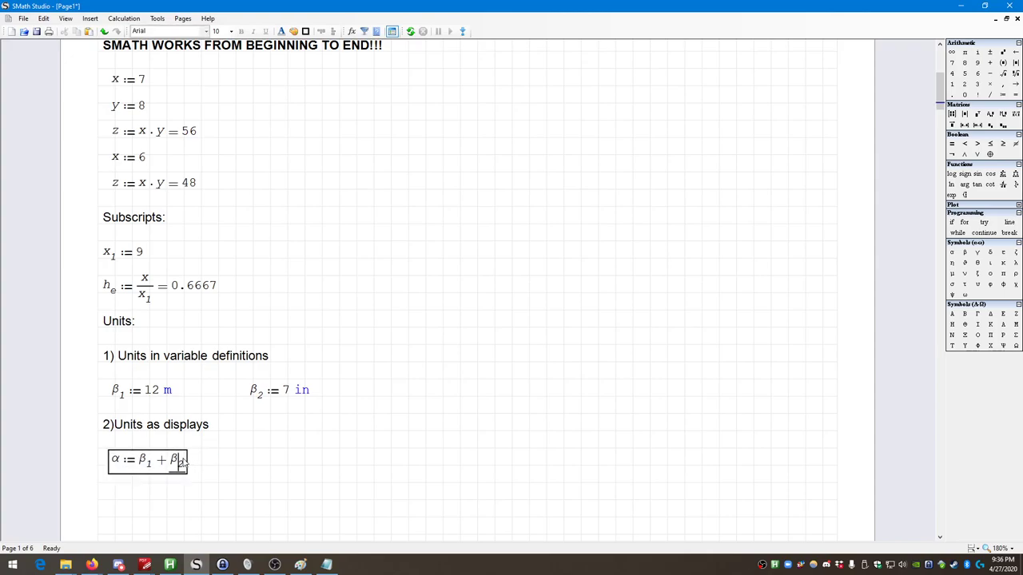
{"action": "left_click", "coordinate": [217, 470]}
{"action": "left_click", "coordinate": [126, 486]}
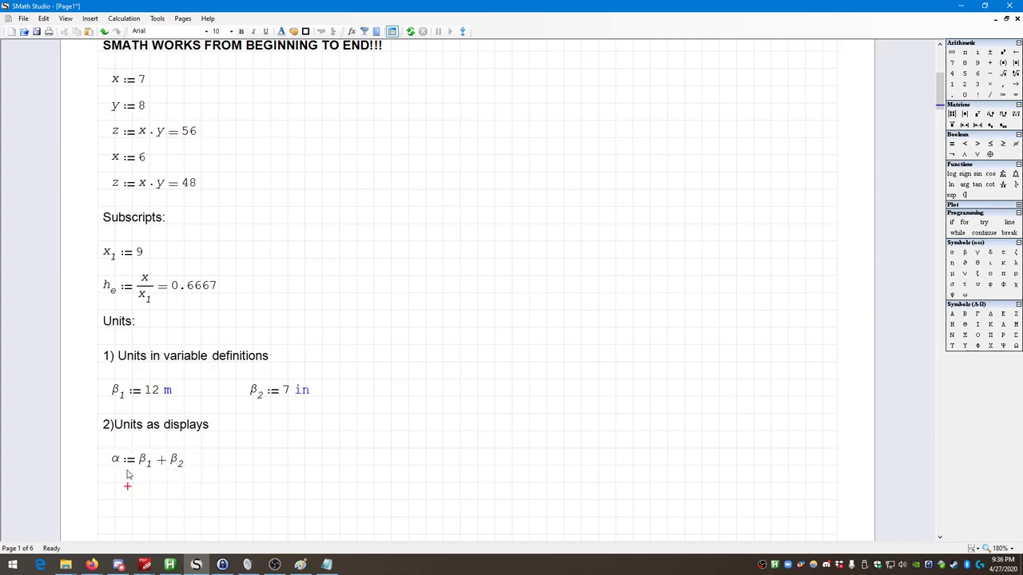
{"action": "left_click_drag", "start_coordinate": [214, 469], "coordinate": [108, 450]}
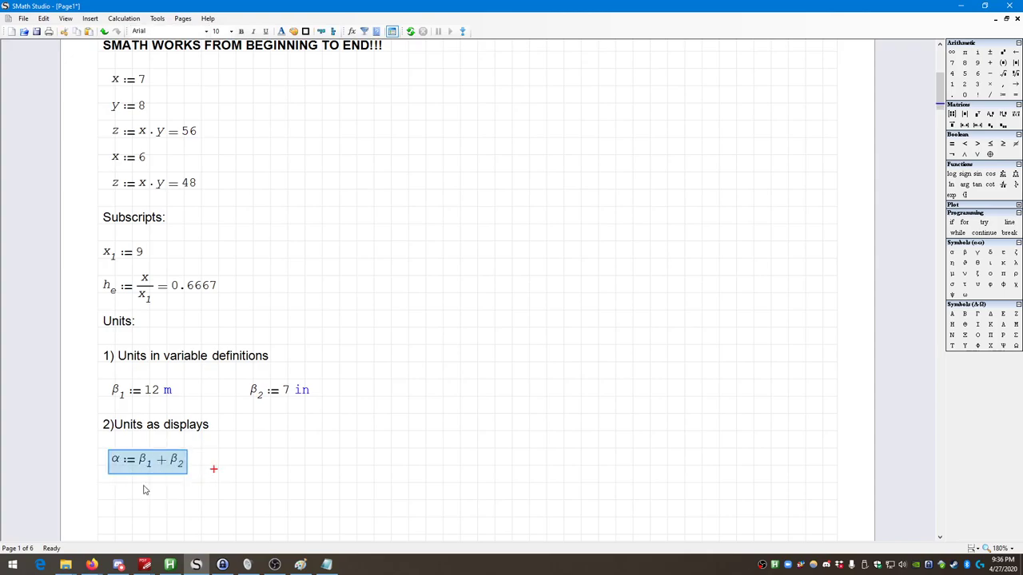
{"action": "left_click", "coordinate": [129, 489]}
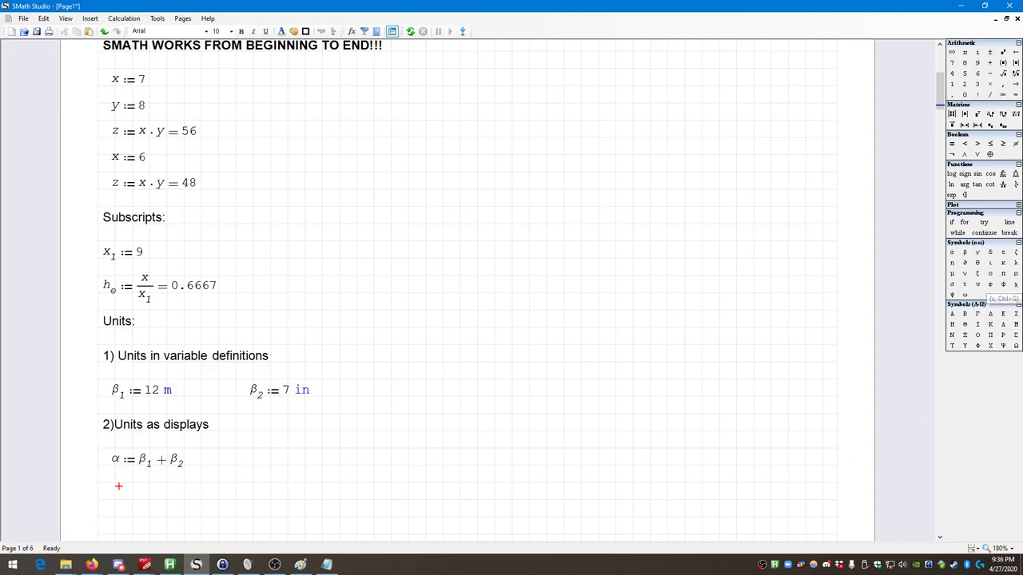
- Evaluate α = below its definition, showing 12.1778 m
{"action": "left_click", "coordinate": [952, 253]}
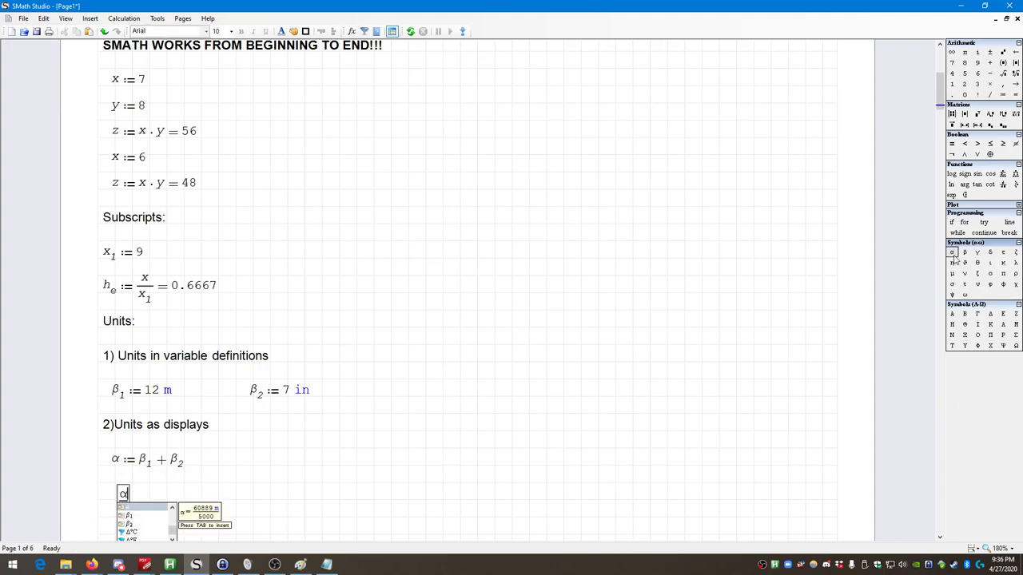
{"action": "type", "text": ":="}
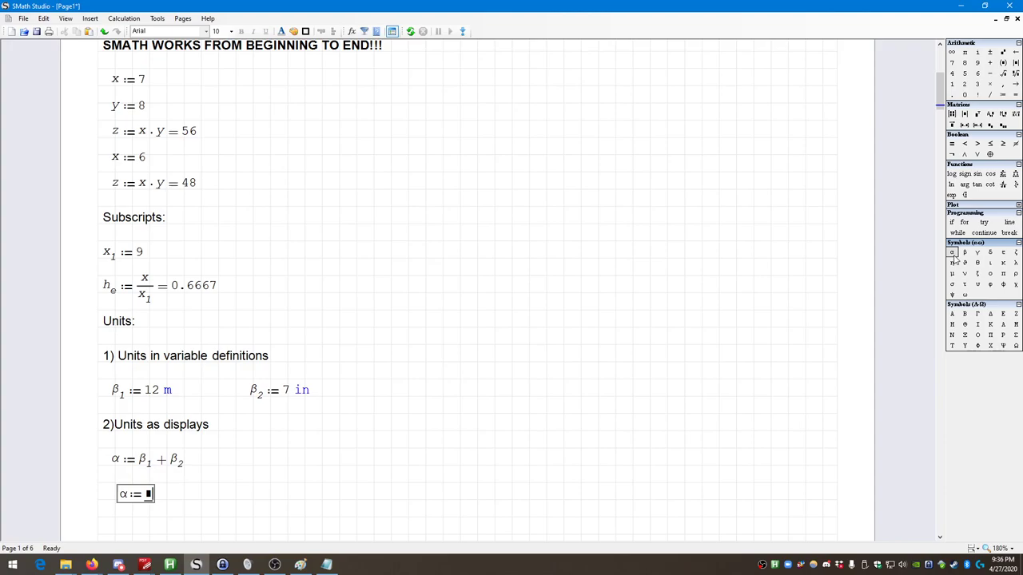
{"action": "key", "text": "BackSpace"}
{"action": "type", "text": "="}
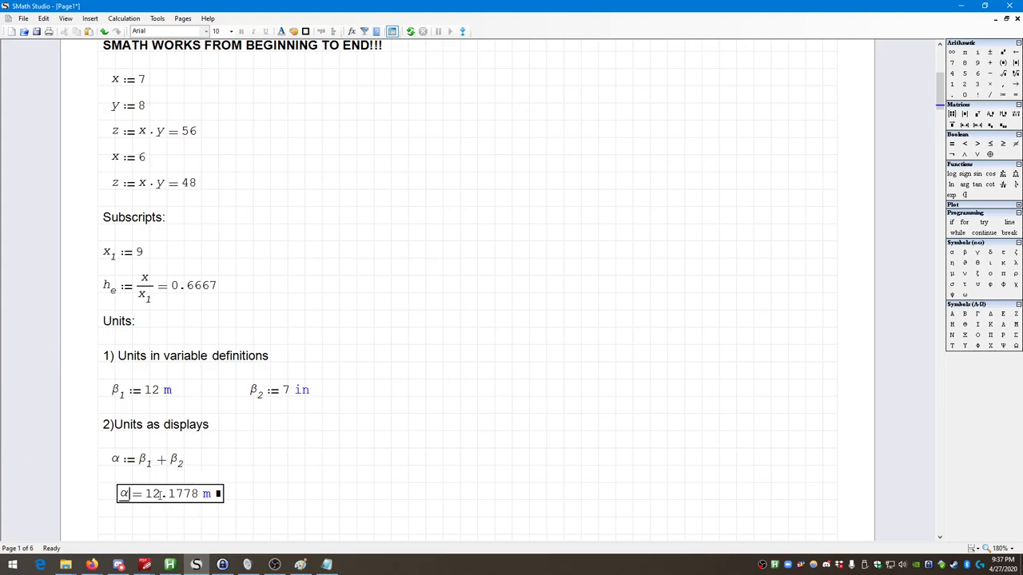
{"action": "left_click", "coordinate": [299, 495]}
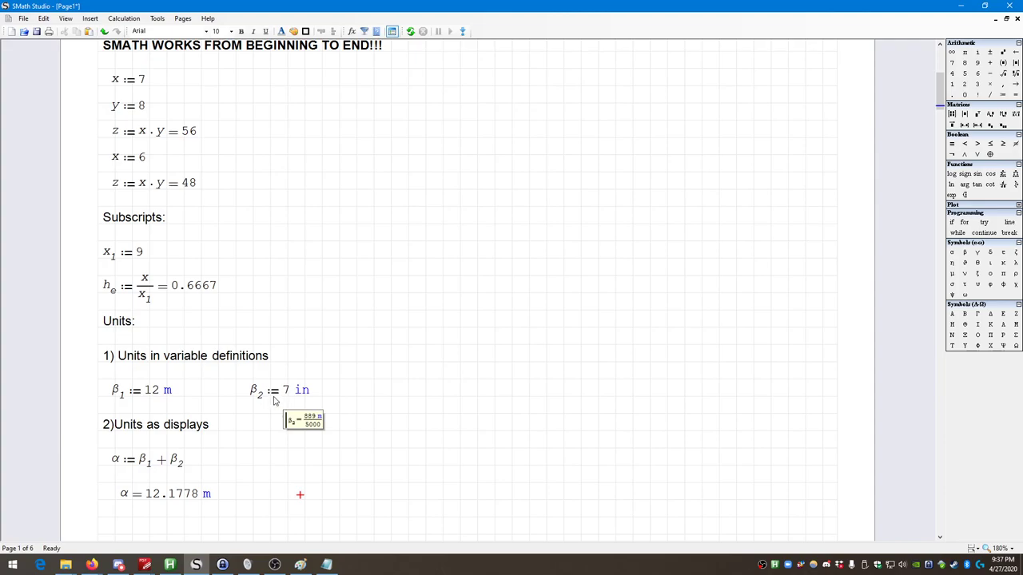
- Enter in as the α result's unit so it displays 479.4409 in
{"action": "mouse_move", "coordinate": [279, 394]}
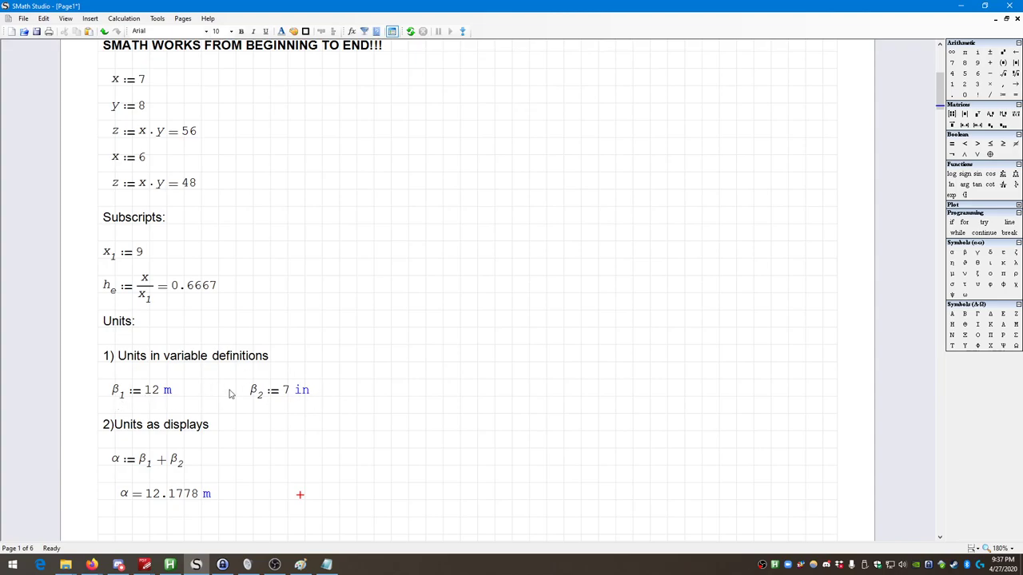
{"action": "left_click", "coordinate": [214, 495]}
{"action": "left_click", "coordinate": [228, 496]}
{"action": "left_click", "coordinate": [209, 496]}
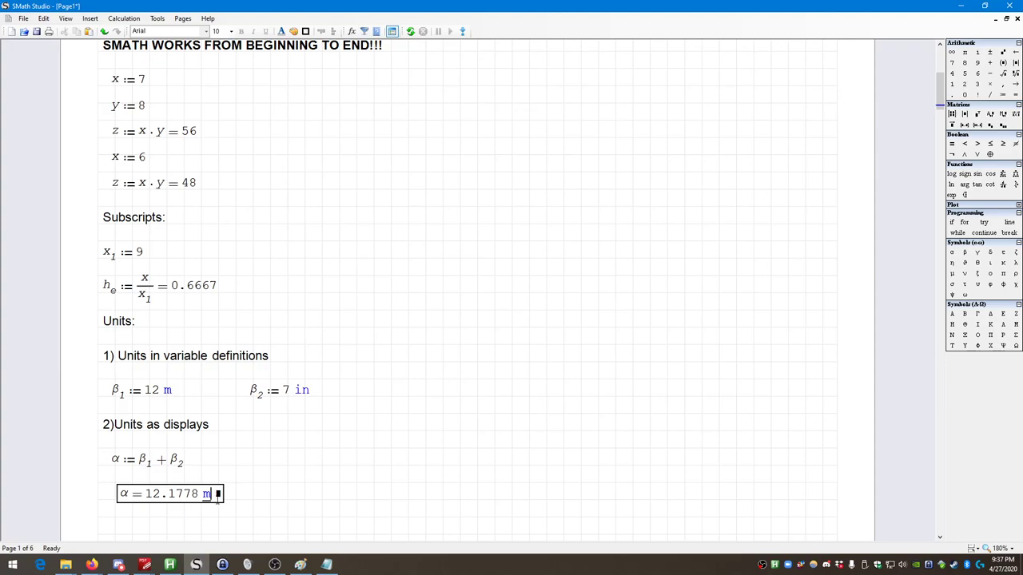
{"action": "left_click", "coordinate": [285, 500]}
{"action": "left_click", "coordinate": [202, 495]}
{"action": "left_click", "coordinate": [263, 508]}
{"action": "left_click", "coordinate": [179, 496]}
{"action": "left_click", "coordinate": [218, 495]}
{"action": "type", "text": "in"}
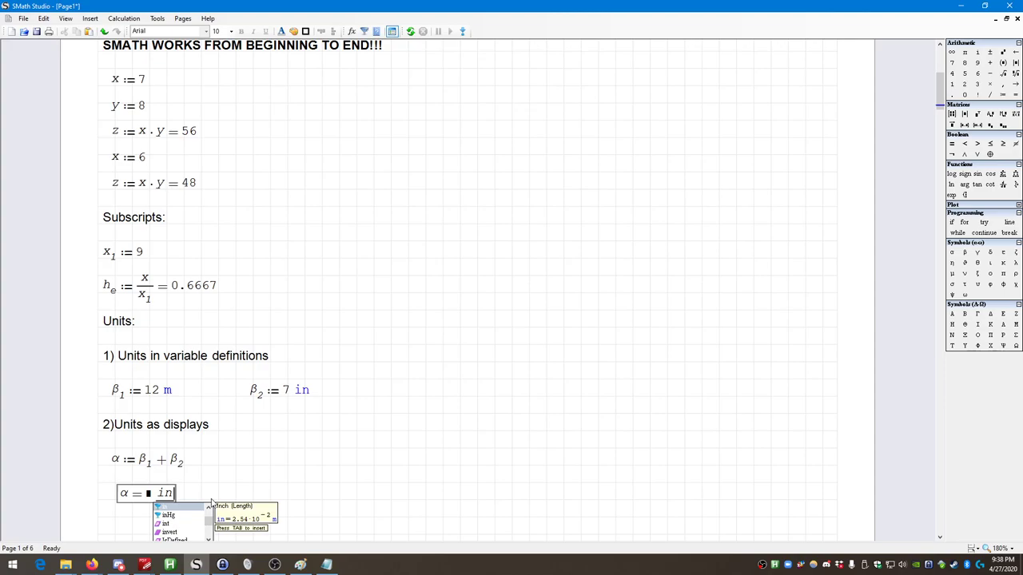
{"action": "key", "text": "Tab"}
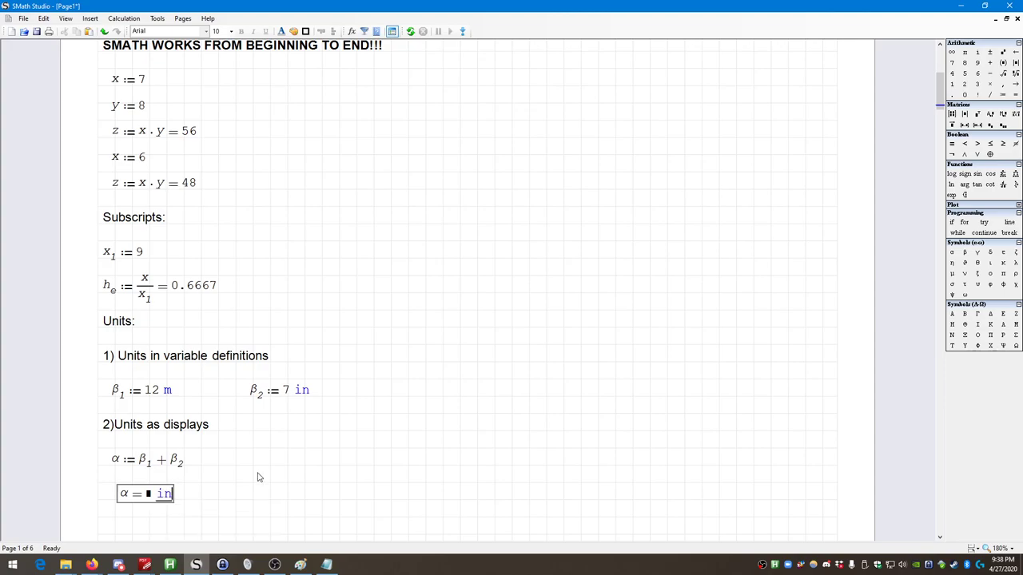
{"action": "left_click", "coordinate": [217, 514]}
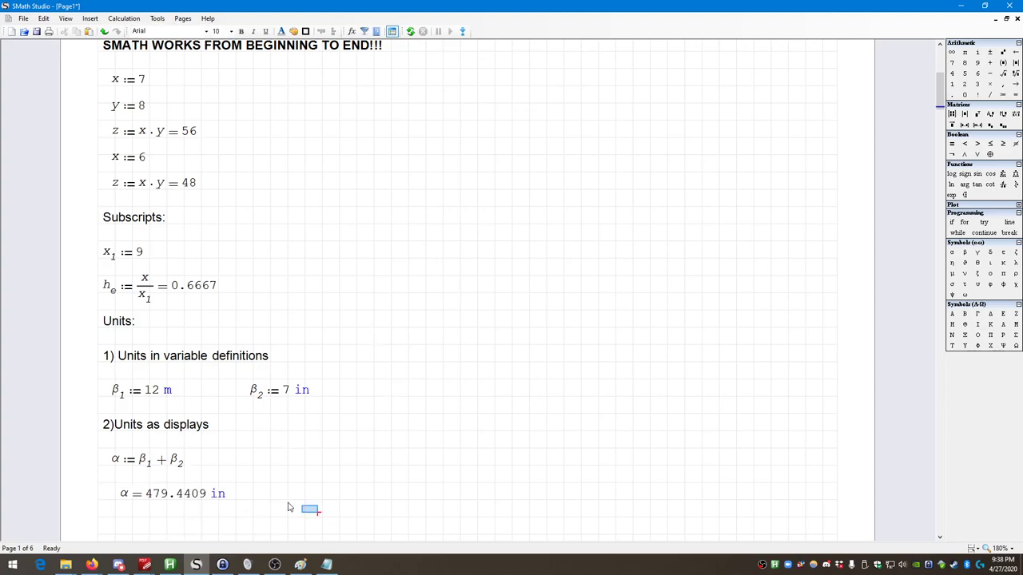
- Set the α result to 2 decimal places
{"action": "left_click_drag", "start_coordinate": [303, 510], "coordinate": [116, 479]}
{"action": "left_click_drag", "start_coordinate": [193, 485], "coordinate": [183, 485]}
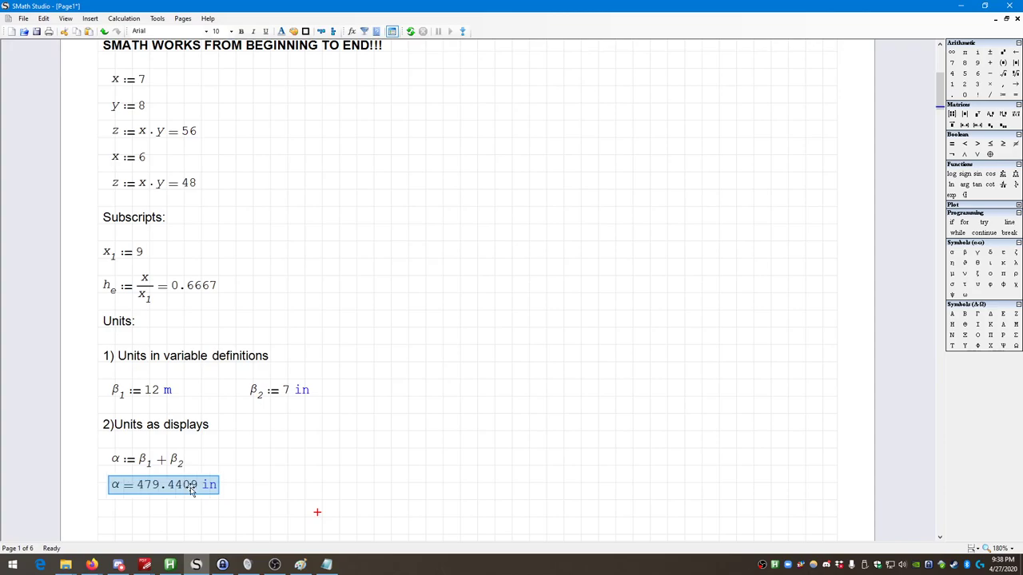
{"action": "right_click", "coordinate": [191, 491]}
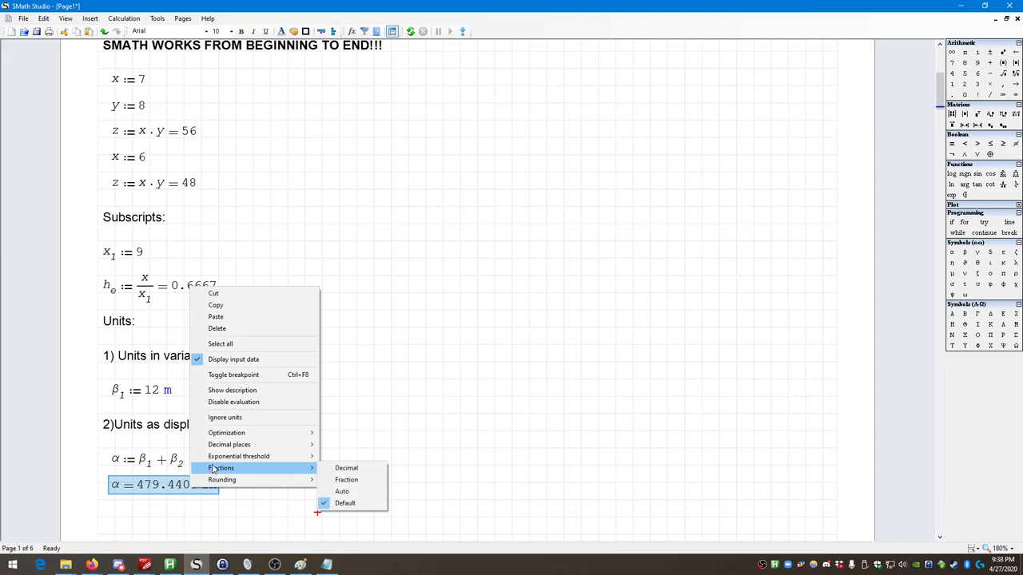
{"action": "mouse_move", "coordinate": [216, 470]}
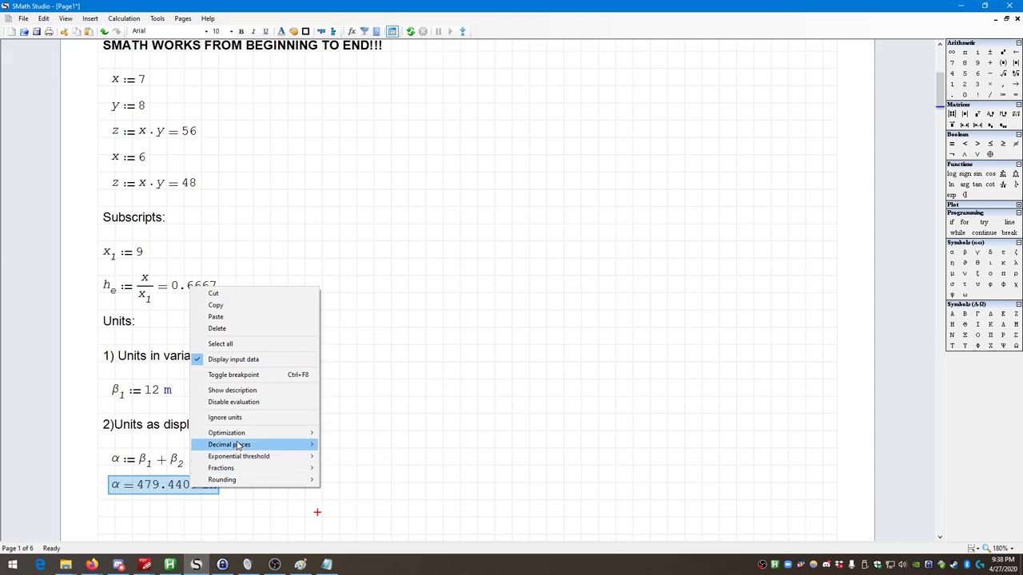
{"action": "mouse_move", "coordinate": [240, 445]}
{"action": "left_click", "coordinate": [352, 296]}
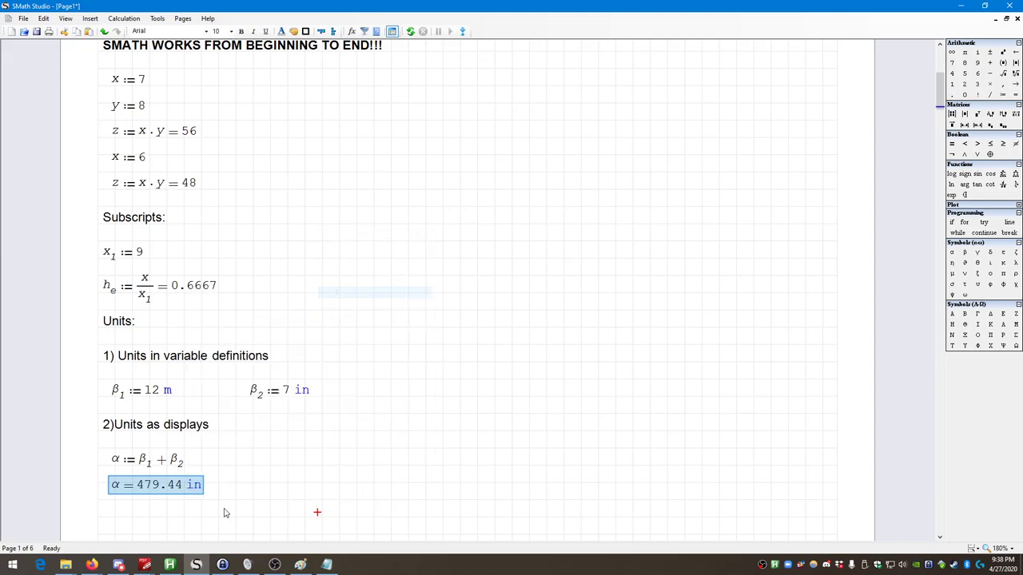
- Display the α result as the exact fraction 60889/127 in
{"action": "right_click", "coordinate": [192, 484]}
{"action": "mouse_move", "coordinate": [279, 463]}
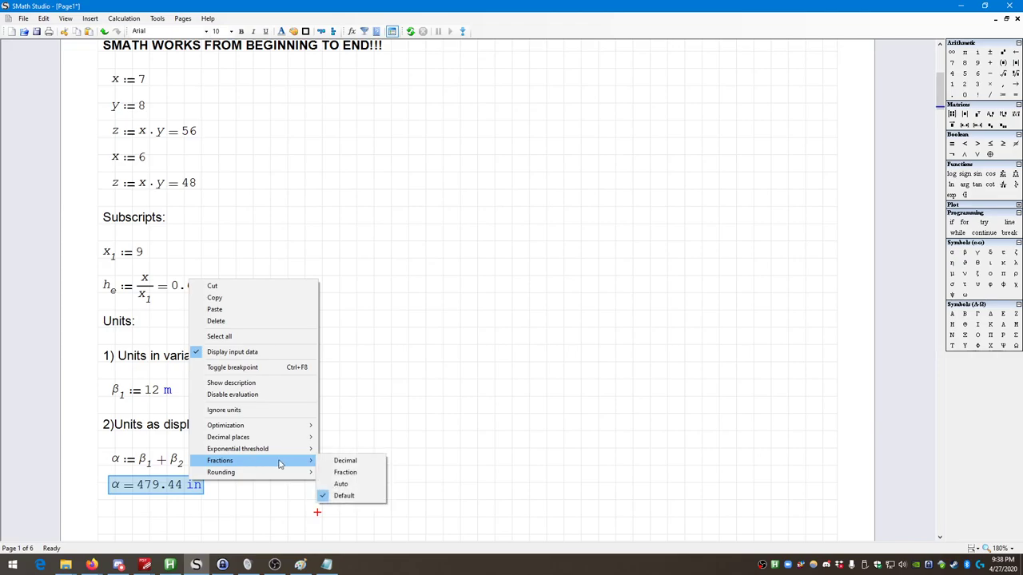
{"action": "left_click", "coordinate": [343, 472]}
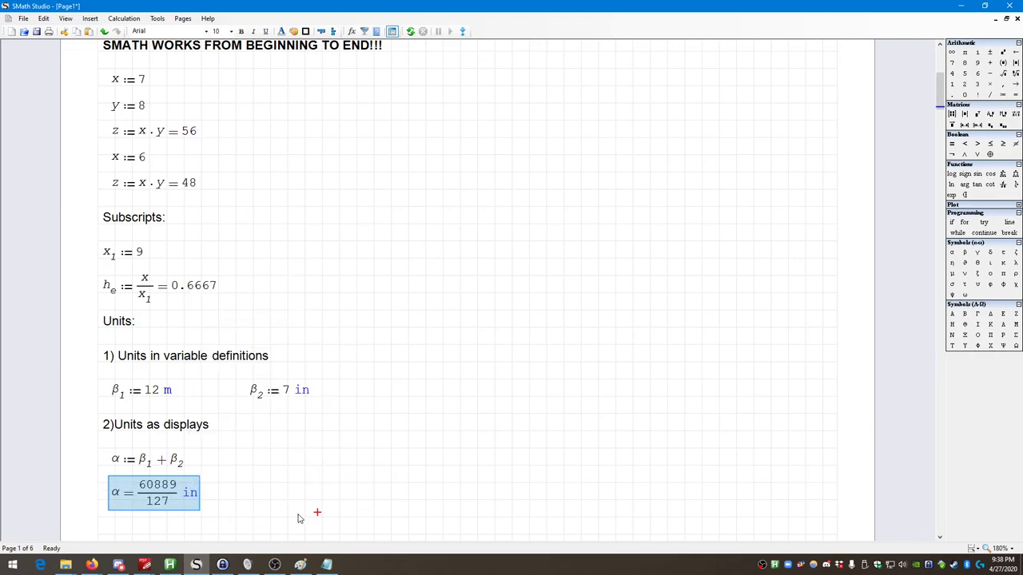
{"action": "left_click", "coordinate": [265, 477]}
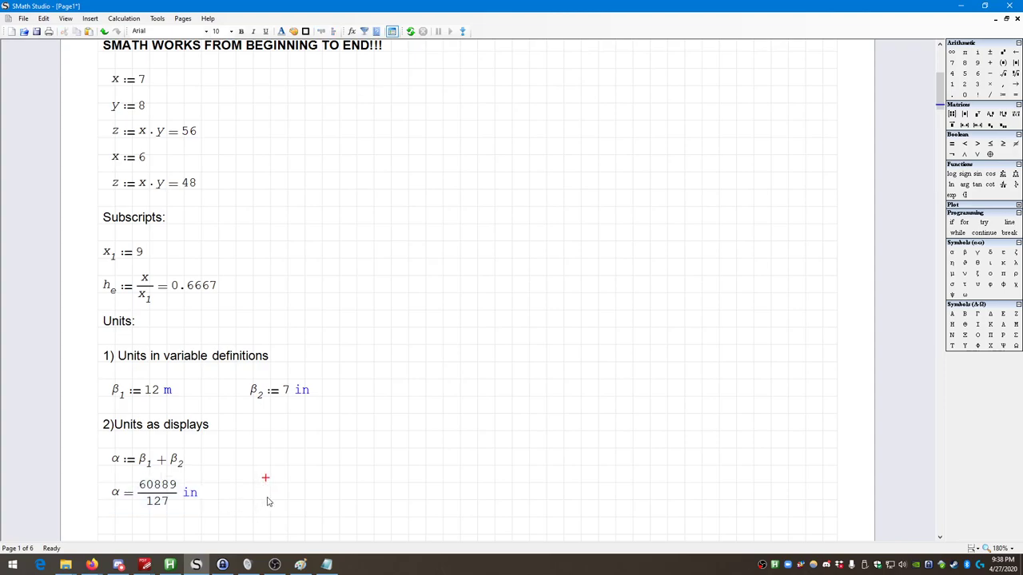
{"action": "key", "text": "ctrl+z"}
- Reset the α result to metres and switch it from fraction back to decimal
{"action": "left_click", "coordinate": [206, 487]}
{"action": "double_click", "coordinate": [214, 488]}
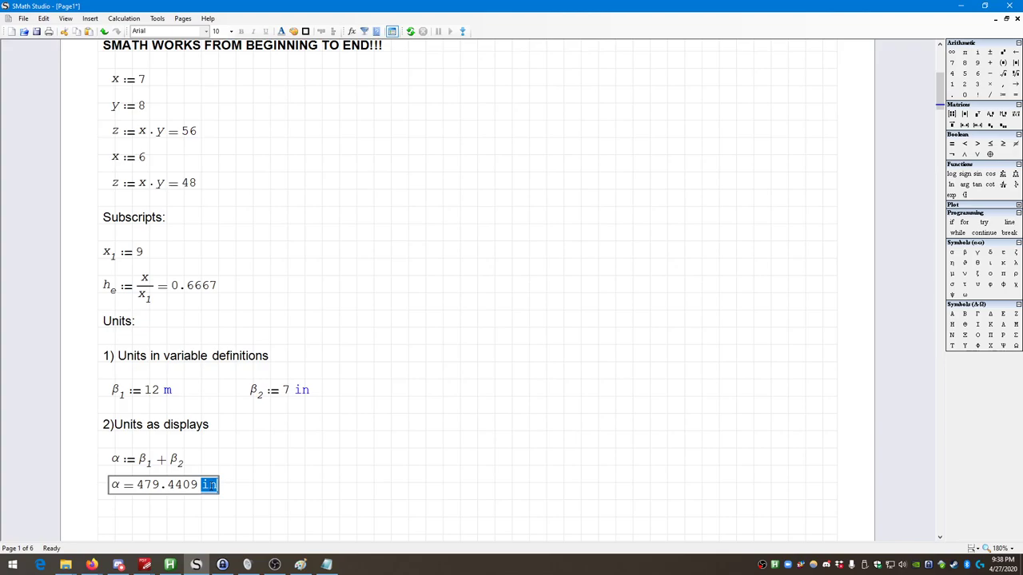
{"action": "type", "text": "light"}
{"action": "key", "text": "BackSpace"}
{"action": "key", "text": "BackSpace"}
{"action": "key", "text": "BackSpace"}
{"action": "key", "text": "BackSpace"}
{"action": "key", "text": "BackSpace"}
{"action": "key", "text": "BackSpace"}
{"action": "type", "text": "="}
{"action": "left_click", "coordinate": [206, 517]}
{"action": "double_click", "coordinate": [186, 493]}
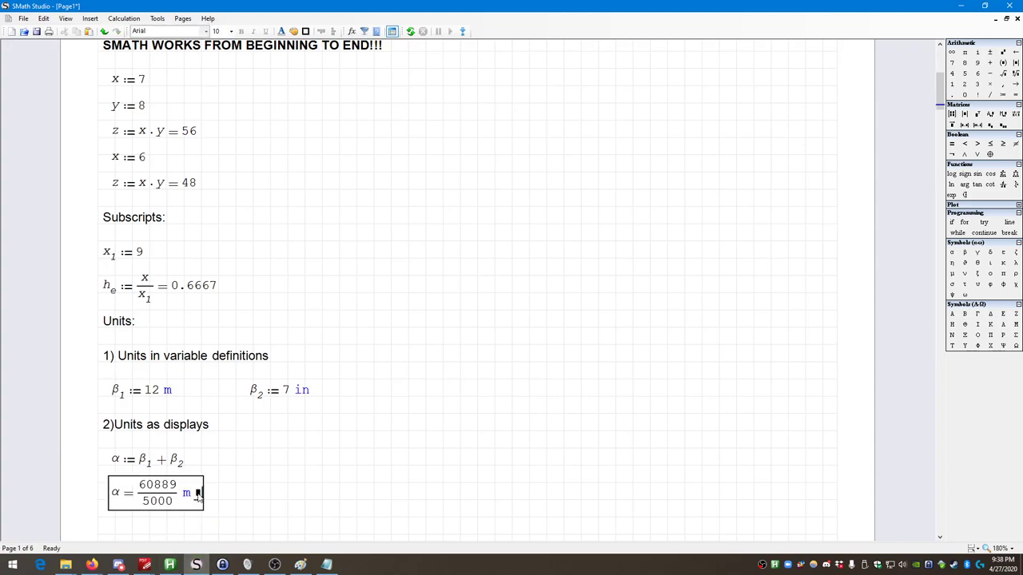
{"action": "double_click", "coordinate": [158, 485]}
{"action": "right_click", "coordinate": [170, 512]}
{"action": "mouse_move", "coordinate": [263, 473]}
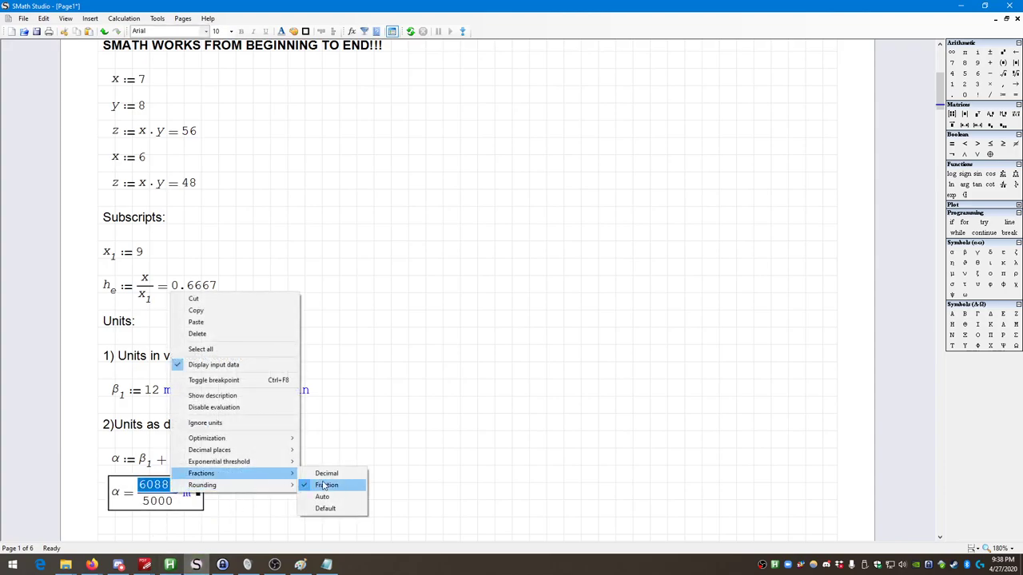
{"action": "left_click", "coordinate": [324, 473]}
- Try a lightyear unit for α, then abandon it so α shows in metres
{"action": "key", "text": "BackSpace"}
{"action": "type", "text": "ltyr"}
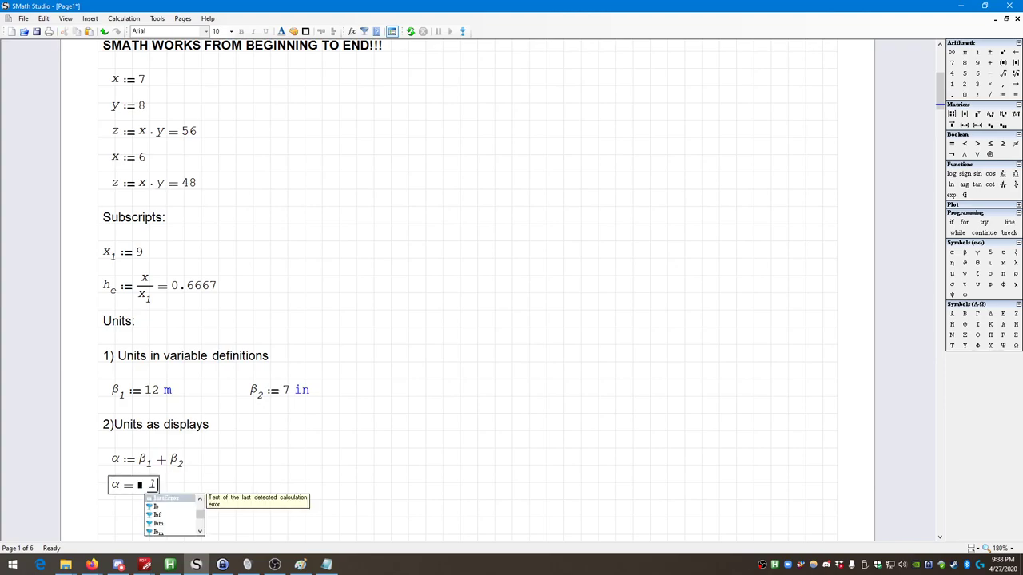
{"action": "key", "text": "BackSpace"}
{"action": "key", "text": "BackSpace"}
{"action": "key", "text": "BackSpace"}
{"action": "key", "text": "BackSpace"}
{"action": "type", "text": "lightyear"}
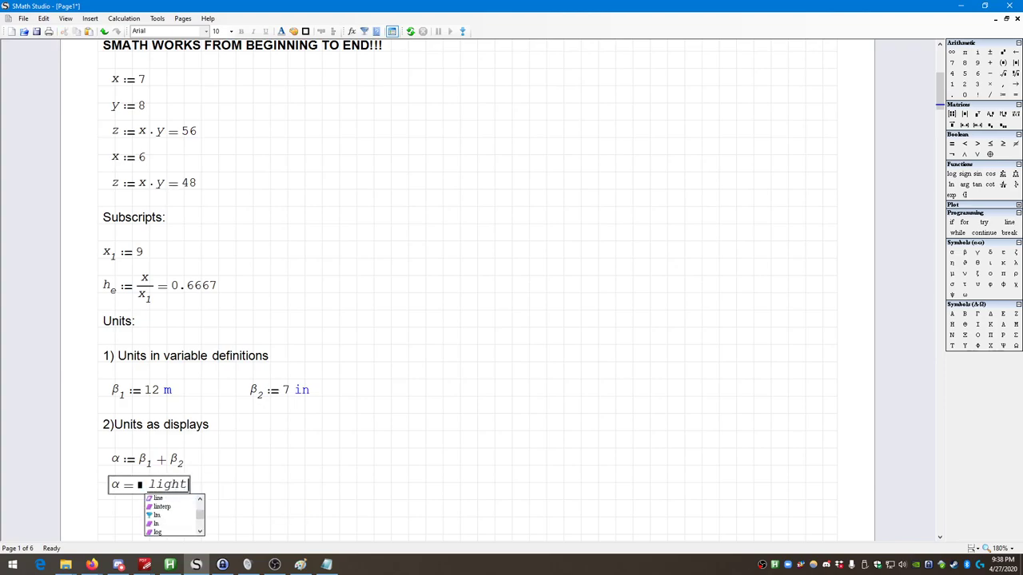
{"action": "key", "text": "BackSpace"}
{"action": "key", "text": "BackSpace"}
{"action": "key", "text": "BackSpace"}
{"action": "key", "text": "BackSpace"}
{"action": "key", "text": "BackSpace"}
{"action": "key", "text": "BackSpace"}
{"action": "key", "text": "BackSpace"}
{"action": "key", "text": "BackSpace"}
{"action": "key", "text": "BackSpace"}
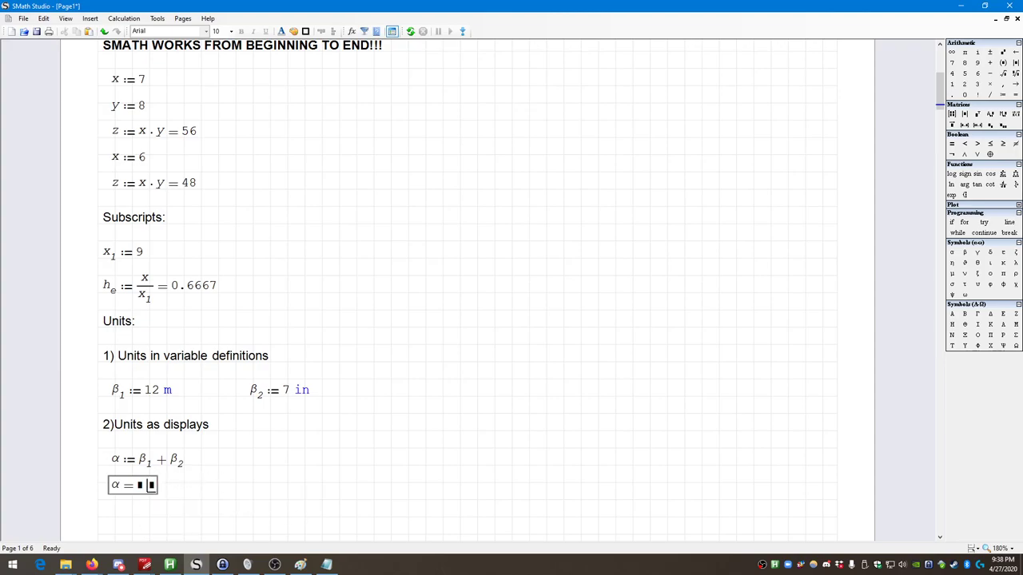
{"action": "left_click", "coordinate": [240, 516]}
- Show the α result in millimetres (mm)
{"action": "left_click", "coordinate": [199, 487]}
{"action": "left_click", "coordinate": [207, 486]}
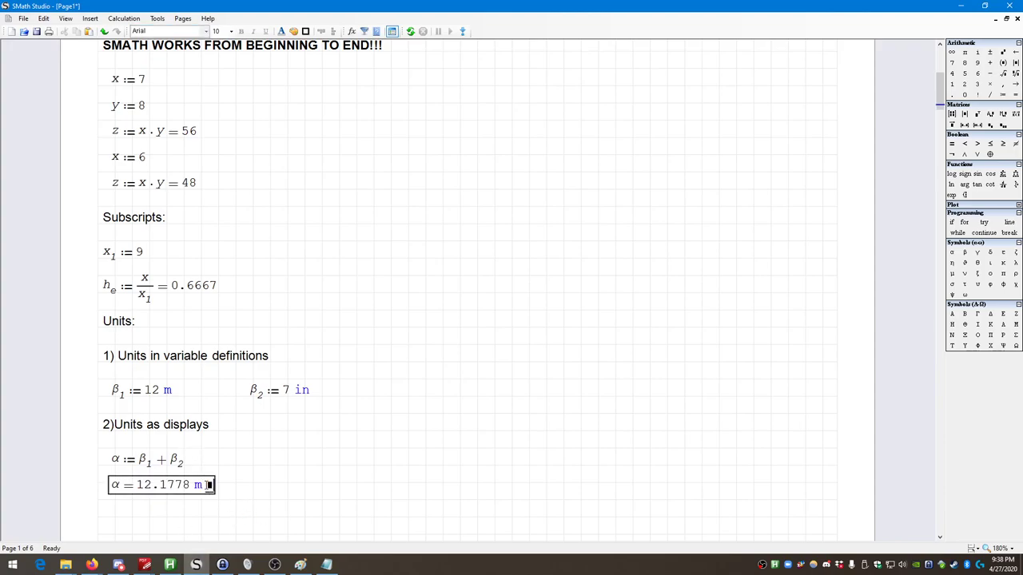
{"action": "type", "text": "mm"}
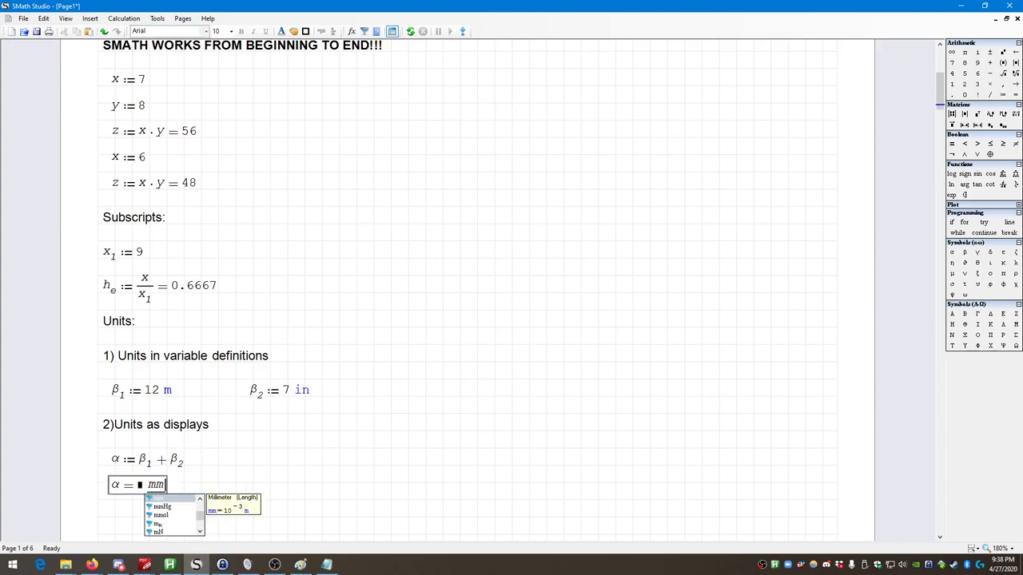
{"action": "left_click", "coordinate": [181, 499]}
{"action": "left_click", "coordinate": [213, 501]}
- Replace mm with pm so α reads 1.2178·10¹³ pm
{"action": "double_click", "coordinate": [203, 485]}
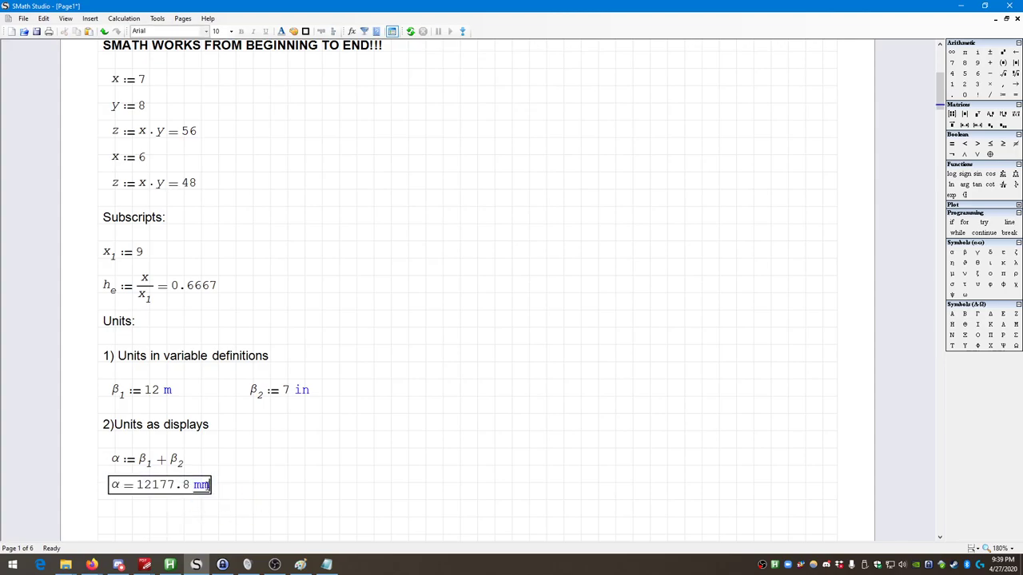
{"action": "type", "text": "ym"}
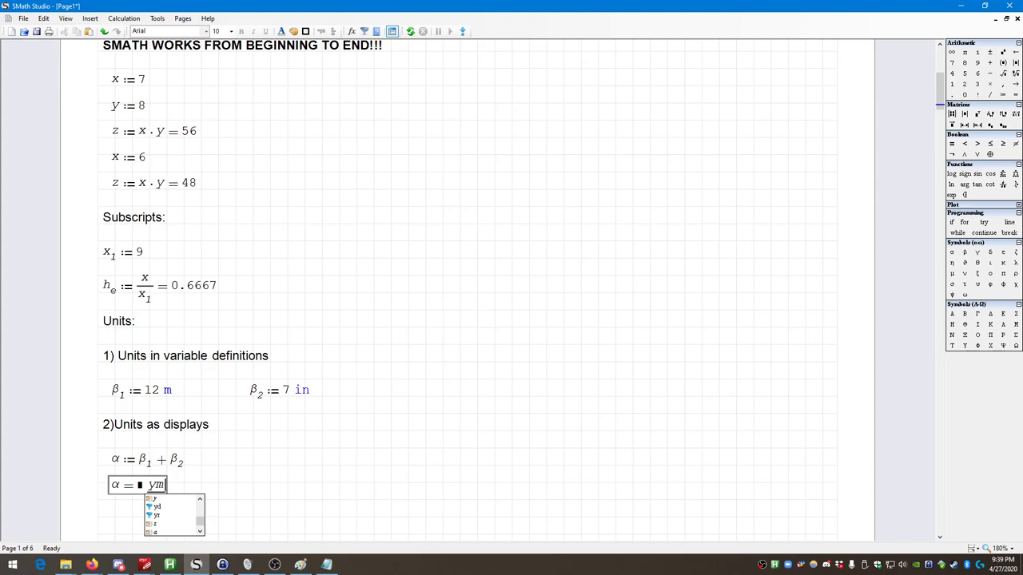
{"action": "key", "text": "BackSpace"}
{"action": "key", "text": "BackSpace"}
{"action": "type", "text": "pm"}
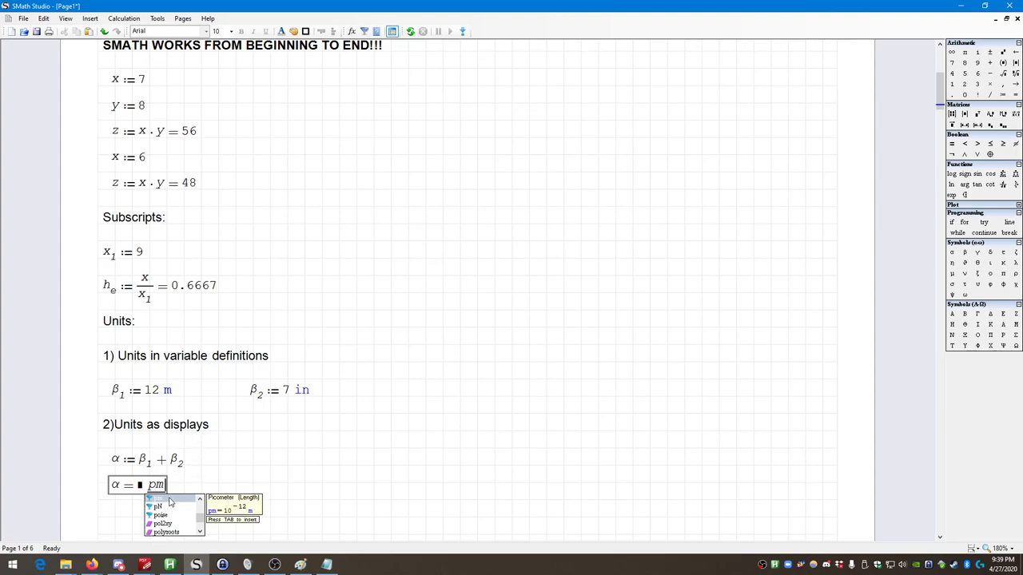
{"action": "left_click", "coordinate": [169, 501]}
{"action": "left_click", "coordinate": [300, 503]}
{"action": "left_click_drag", "start_coordinate": [252, 519], "coordinate": [236, 492]}
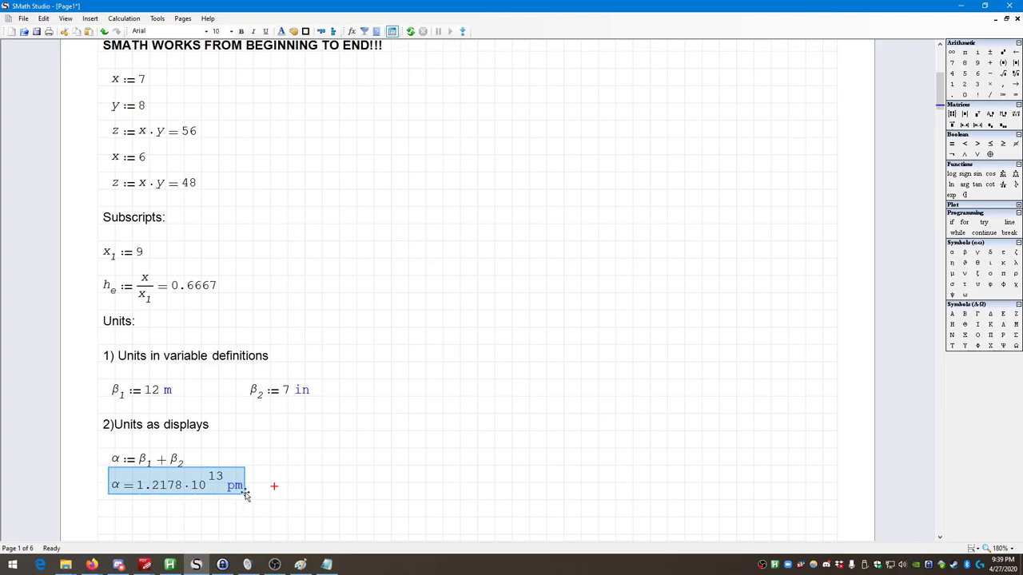
{"action": "left_click", "coordinate": [359, 452]}
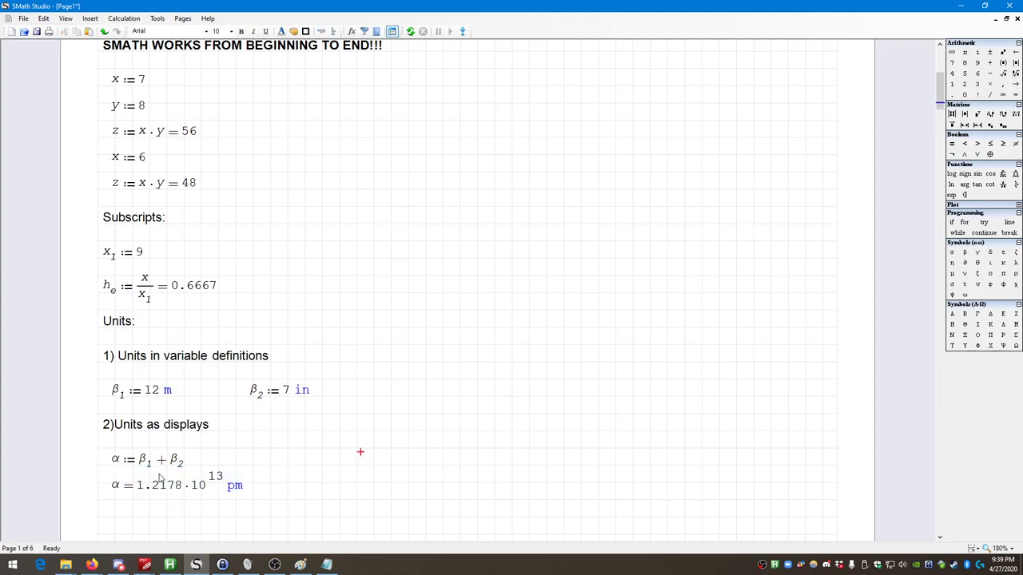
{"action": "scroll", "coordinate": [158, 477], "scroll_direction": "down", "scroll_amount": 1}
{"action": "scroll", "coordinate": [158, 477], "scroll_direction": "down", "scroll_amount": 3}
{"action": "scroll", "coordinate": [158, 477], "scroll_direction": "down", "scroll_amount": 1}
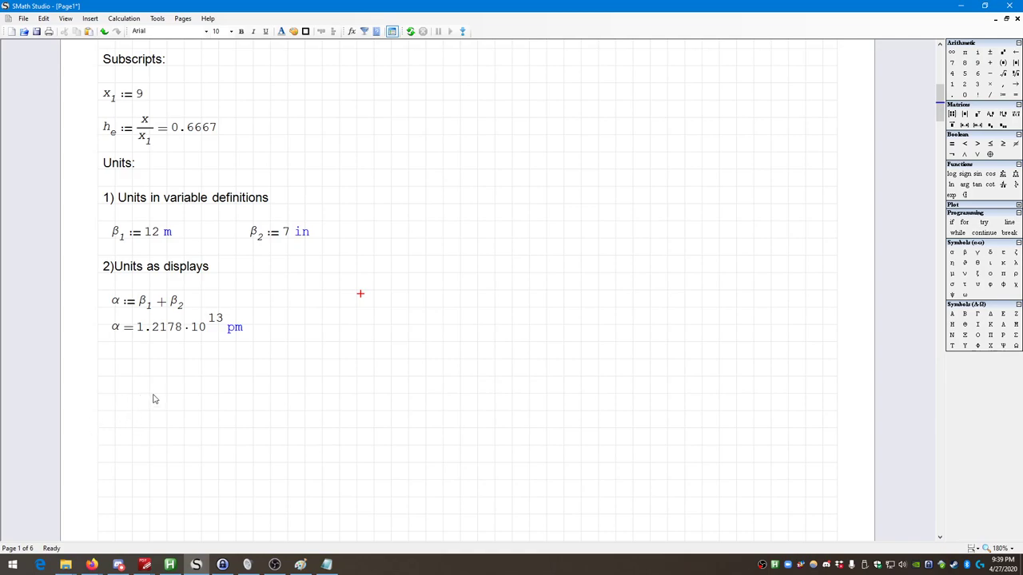
{"action": "left_click", "coordinate": [111, 371]}
{"action": "left_click", "coordinate": [158, 405]}
{"action": "left_click", "coordinate": [109, 373]}
- Define γ := β₁³ below α
{"action": "left_click", "coordinate": [977, 252]}
{"action": "type", "text": ":="}
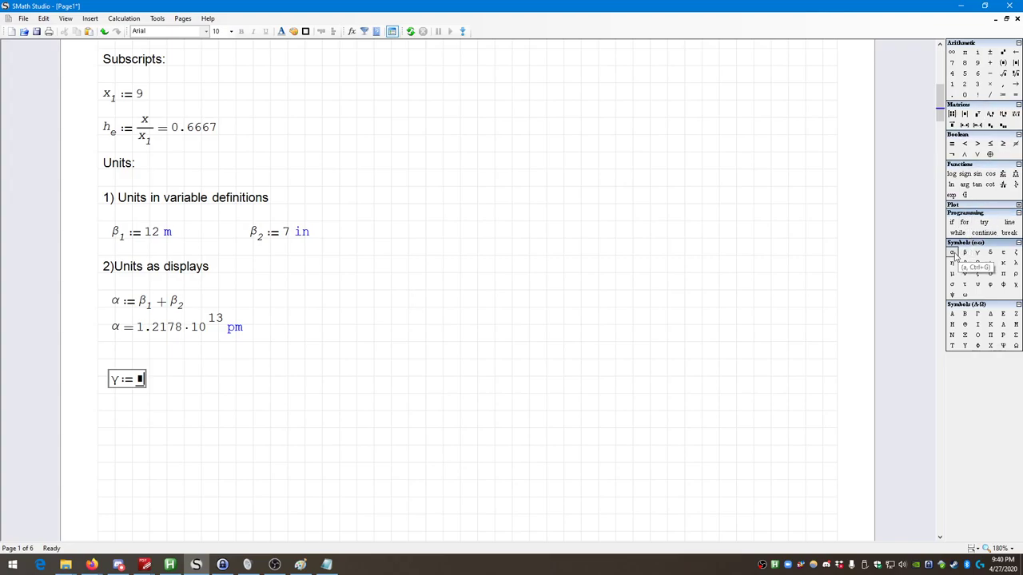
{"action": "left_click", "coordinate": [964, 252]}
{"action": "key", "text": "Down"}
{"action": "type", "text": "^2"}
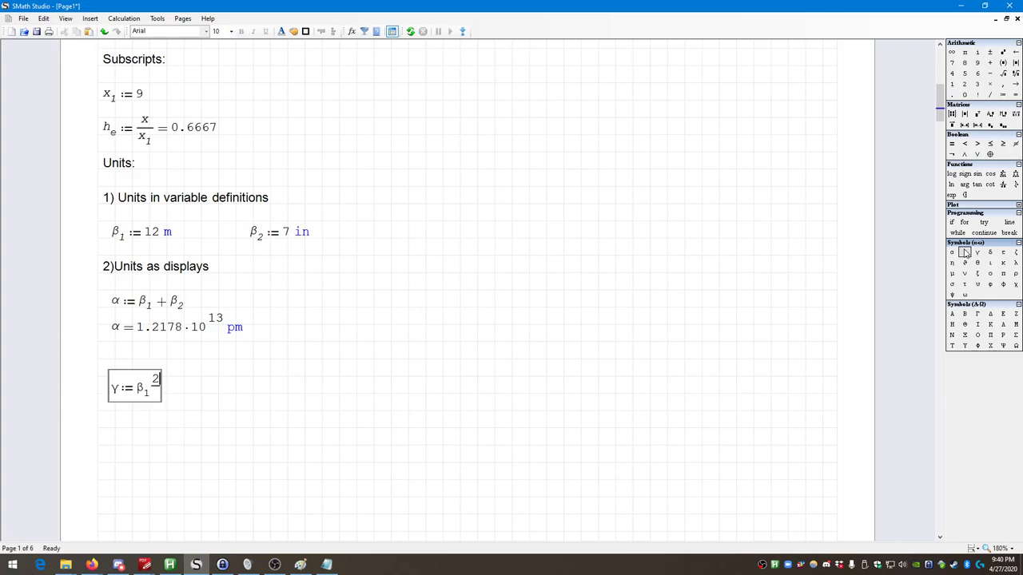
{"action": "key", "text": "BackSpace"}
{"action": "type", "text": "3"}
{"action": "left_click_drag", "start_coordinate": [222, 397], "coordinate": [140, 381]}
{"action": "left_click", "coordinate": [189, 380]}
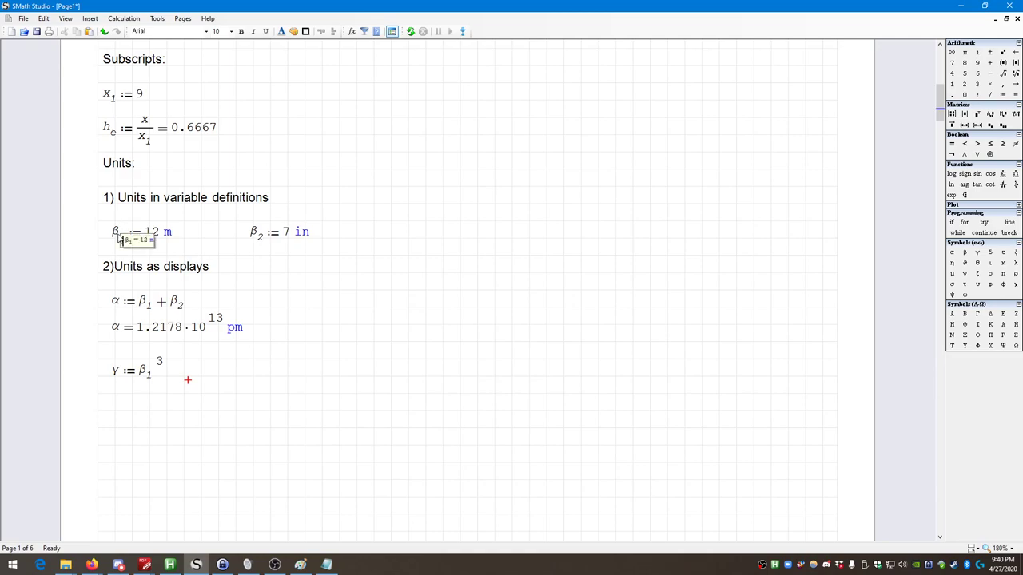
- Append = to the γ definition to display its value 1728 m³
{"action": "left_click", "coordinate": [159, 374]}
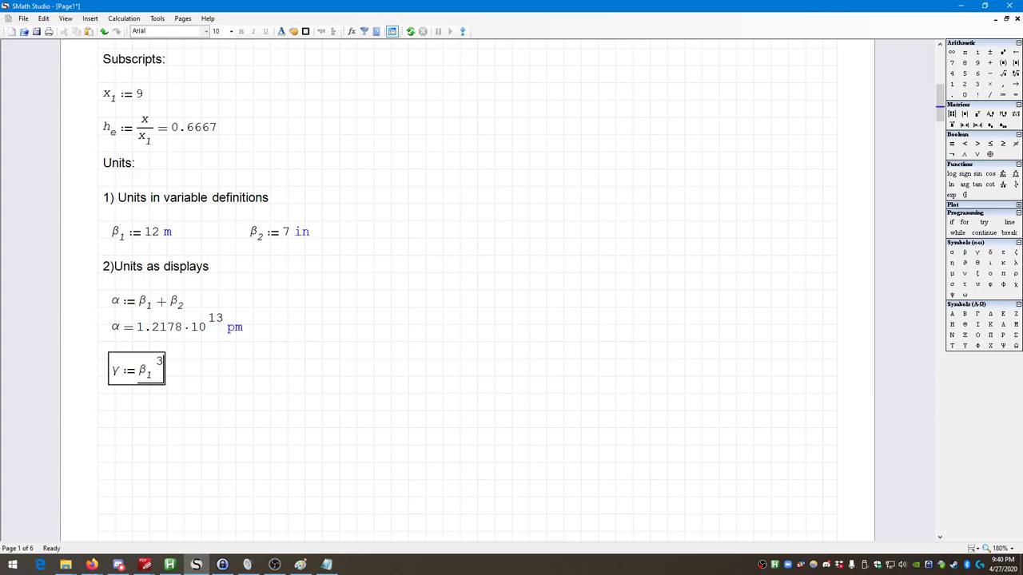
{"action": "type", "text": "= 1728 m^3"}
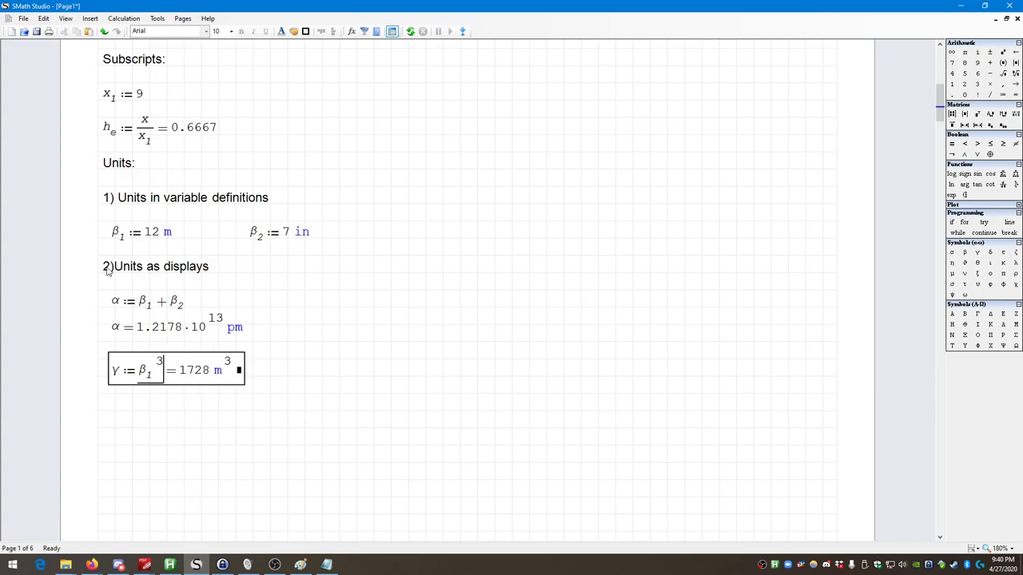
{"action": "mouse_move", "coordinate": [155, 239]}
{"action": "left_click", "coordinate": [237, 369]}
- Replace m³ with ft in γ's result, yielding 5669.2913 m²·ft
{"action": "key", "text": "BackSpace"}
{"action": "key", "text": "BackSpace"}
{"action": "type", "text": "ft"}
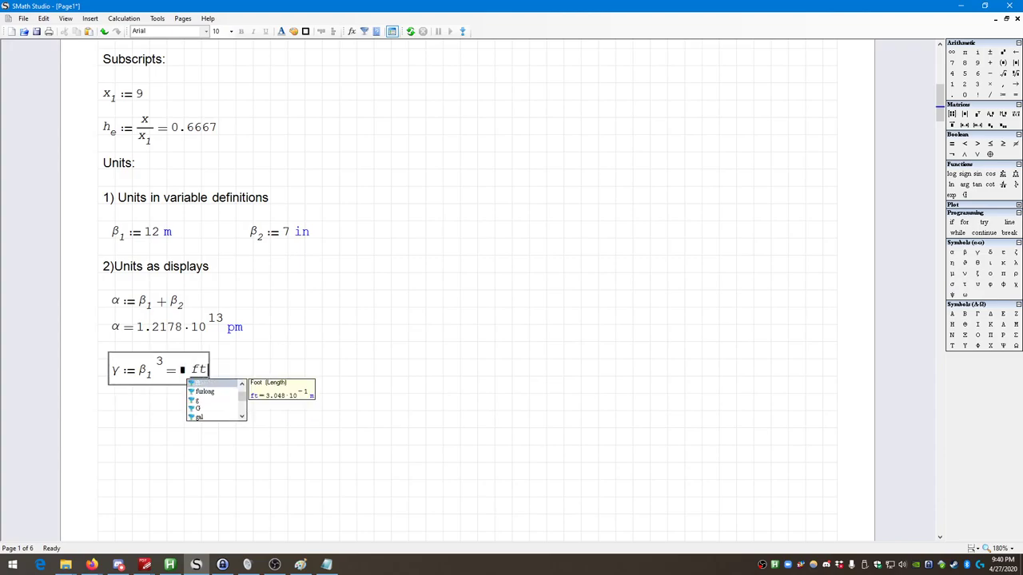
{"action": "key", "text": "Return"}
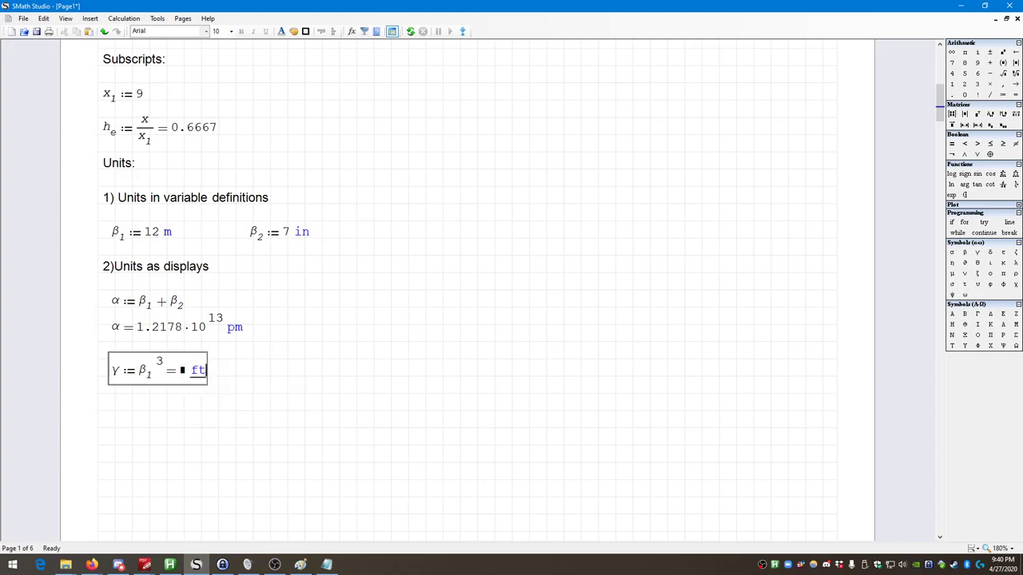
{"action": "key", "text": "BackSpace"}
{"action": "key", "text": "BackSpace"}
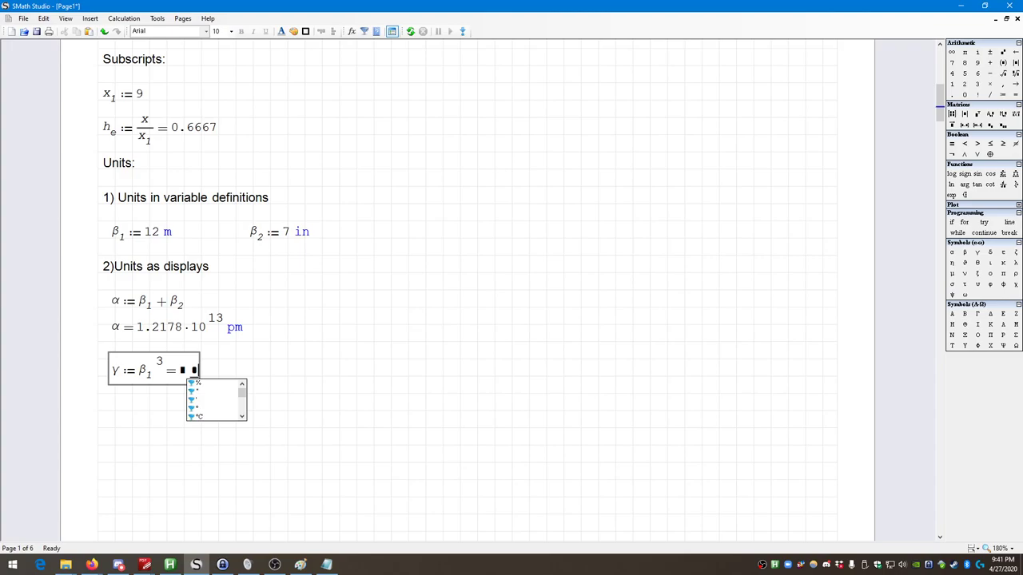
{"action": "type", "text": "fty"}
{"action": "key", "text": "BackSpace"}
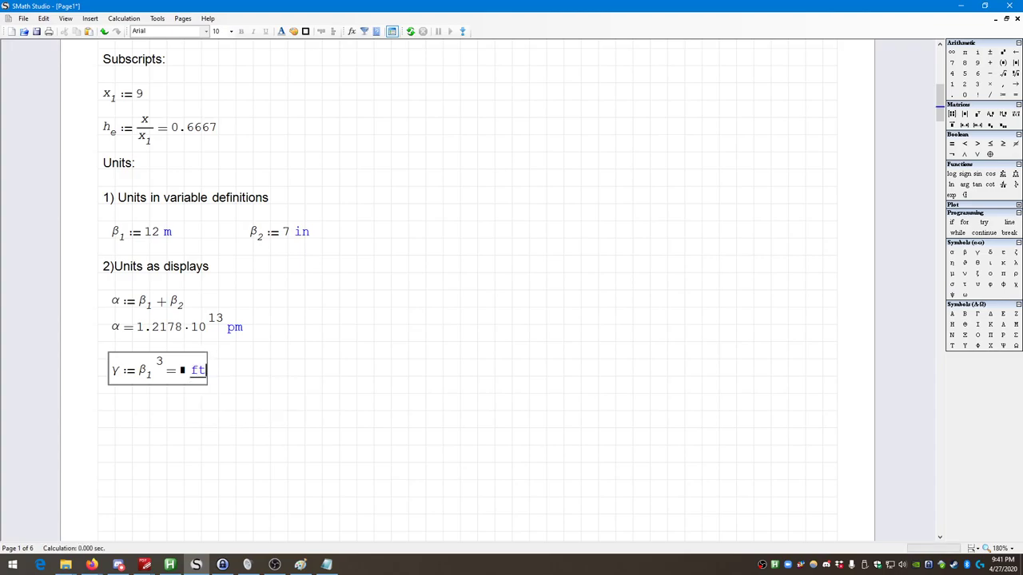
{"action": "key", "text": "Return"}
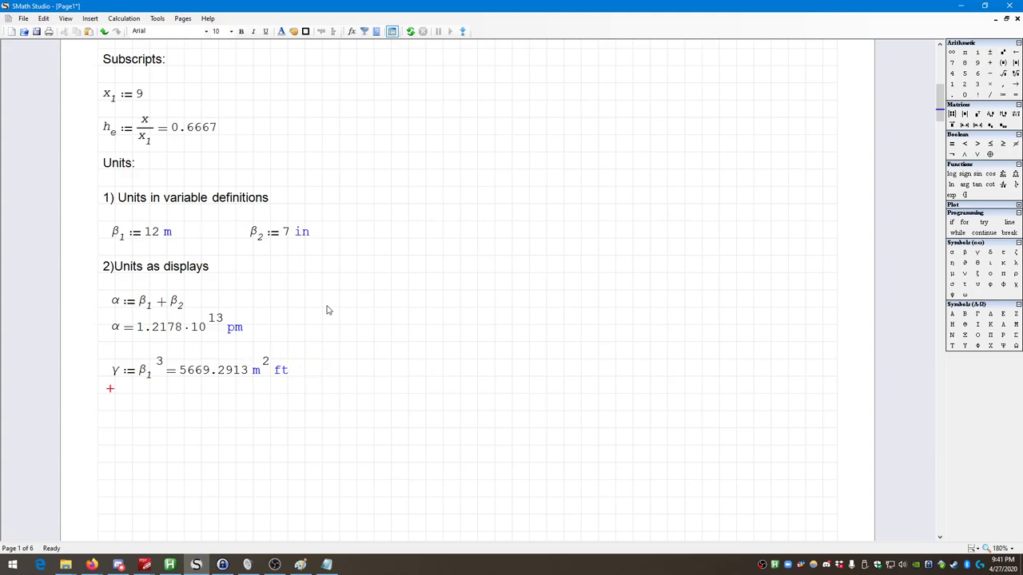
- Delete the ft unit from γ's result, leaving an empty unit slot
{"action": "mouse_move", "coordinate": [263, 373]}
{"action": "left_click", "coordinate": [278, 374]}
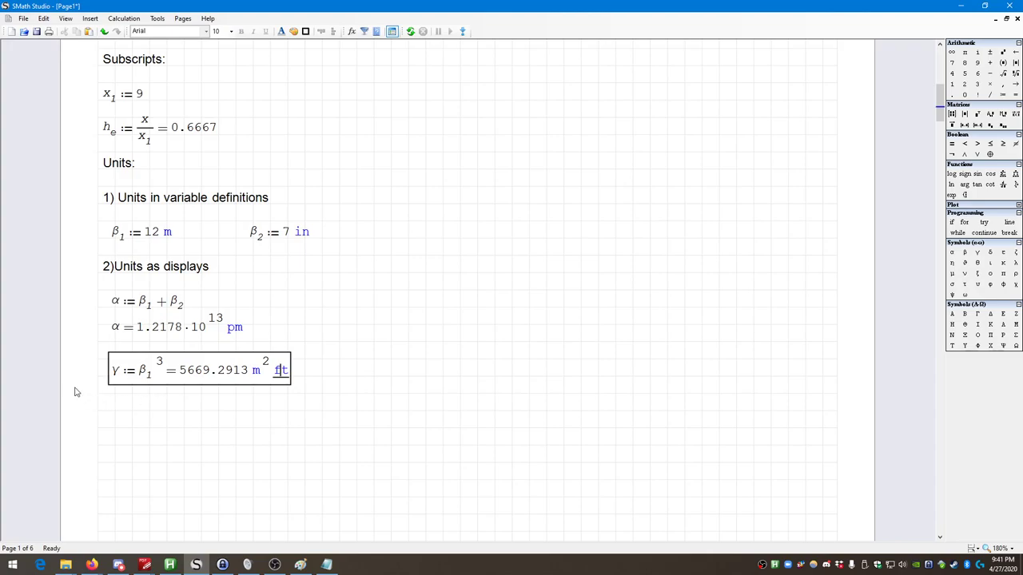
{"action": "key", "text": "Right"}
{"action": "key", "text": "Right"}
{"action": "key", "text": "shift+Home"}
{"action": "key", "text": "Left"}
{"action": "key", "text": "Right"}
{"action": "key", "text": "Right"}
{"action": "key", "text": "Right"}
{"action": "key", "text": "shift+Home"}
{"action": "key", "text": "Right"}
{"action": "key", "text": "shift+Home"}
{"action": "key", "text": "Right"}
{"action": "key", "text": "Left"}
{"action": "key", "text": "Right"}
{"action": "key", "text": "BackSpace"}
{"action": "key", "text": "BackSpace"}
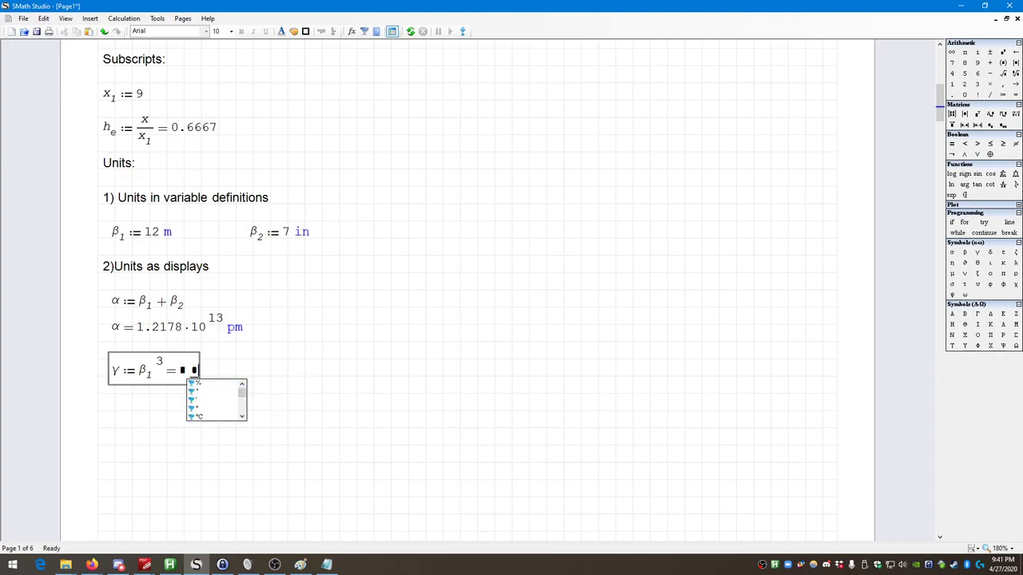
{"action": "key", "text": "BackSpace"}
{"action": "key", "text": "BackSpace"}
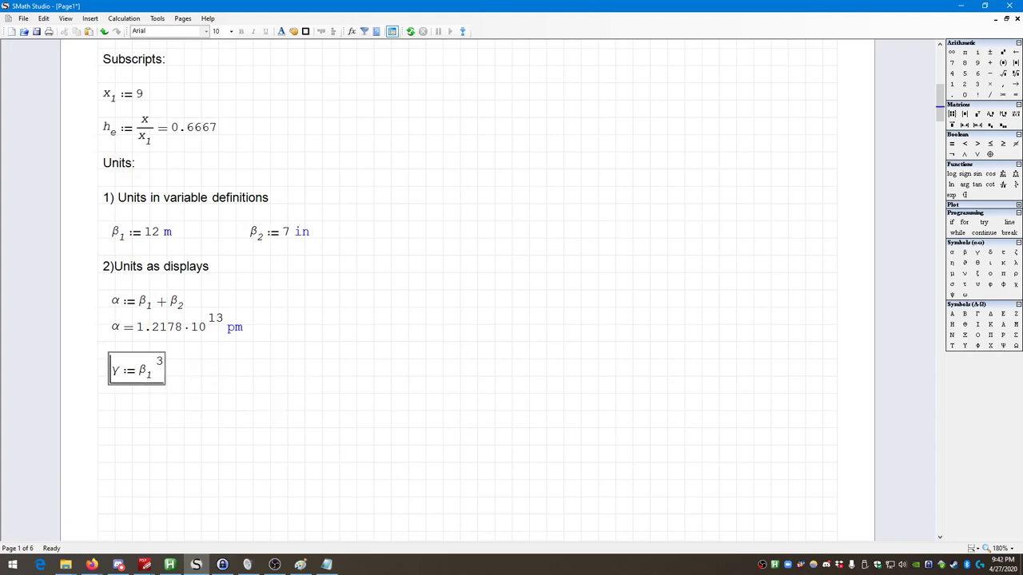
- Evaluate γ with ft^3 as the unit, giving 61023.7441 ft³
{"action": "type", "text": "= ■ "}
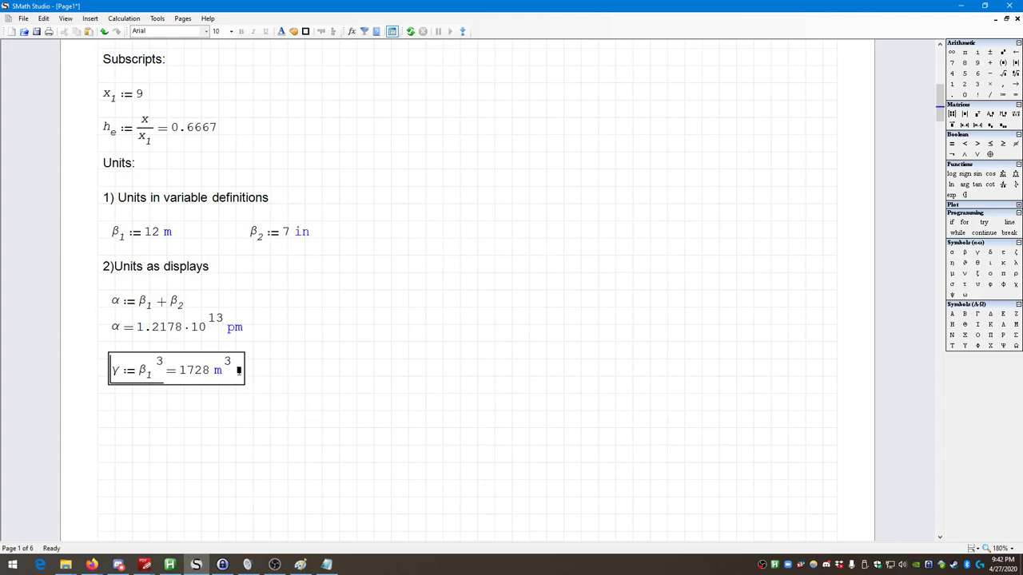
{"action": "type", "text": "ft"}
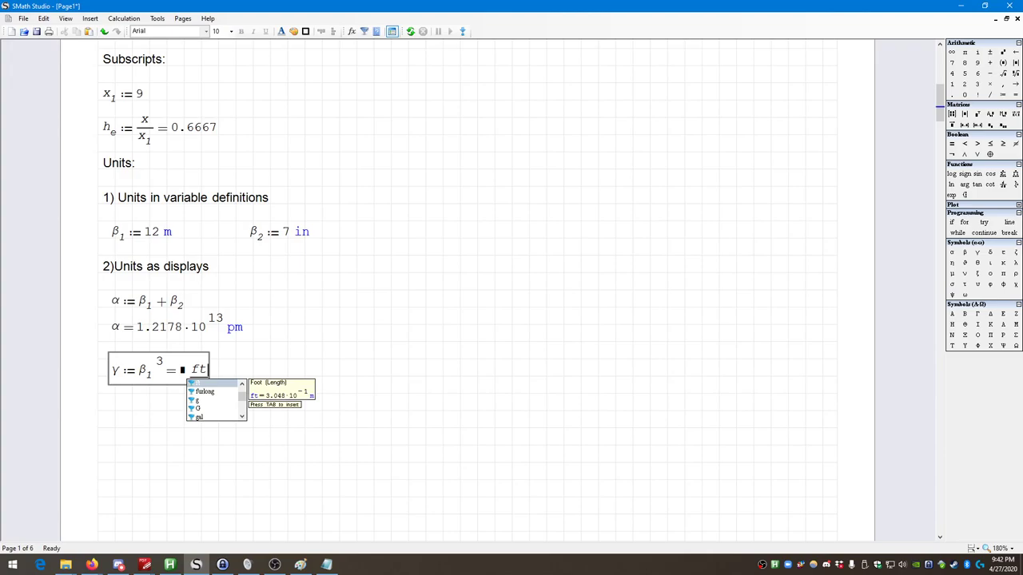
{"action": "key", "text": "Tab"}
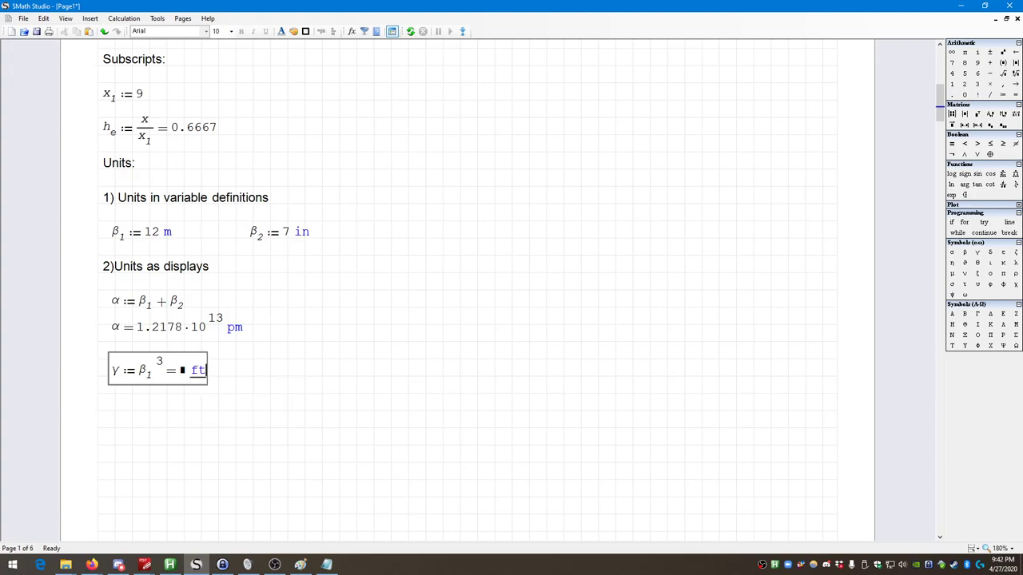
{"action": "type", "text": "^3"}
{"action": "key", "text": "Return"}
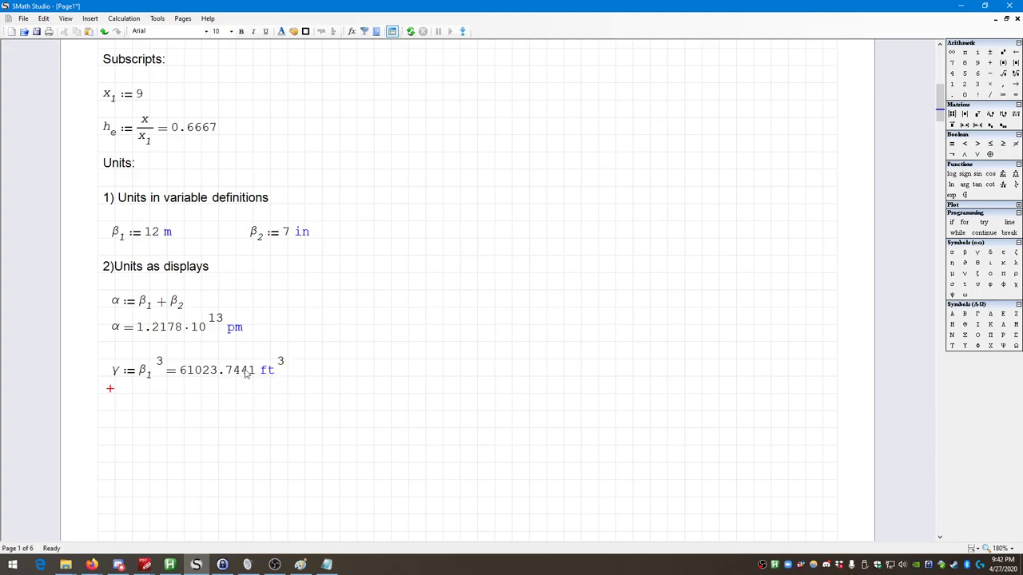
{"action": "mouse_move", "coordinate": [248, 380]}
- Set γ's result to one decimal place
{"action": "right_click", "coordinate": [242, 373]}
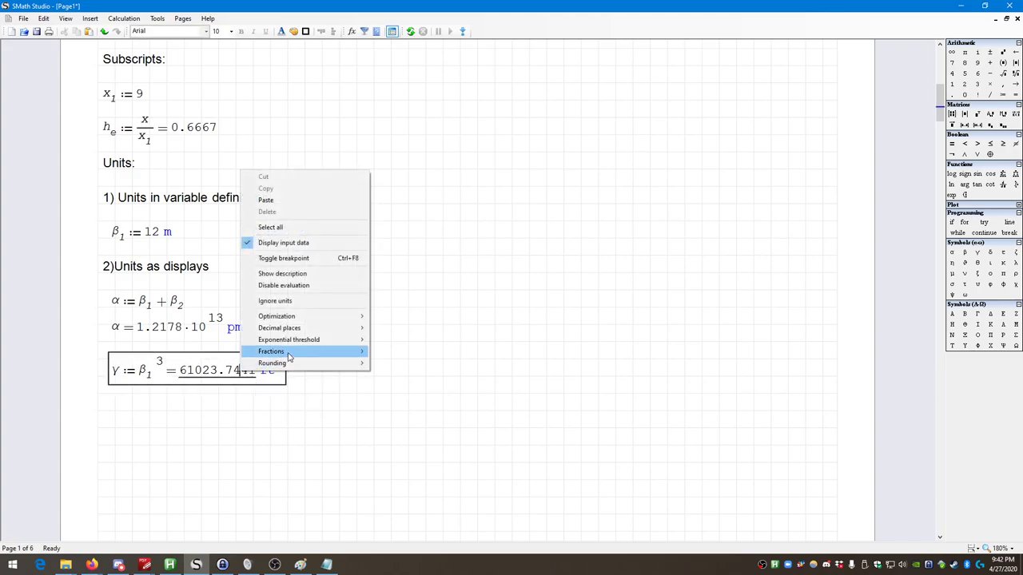
{"action": "mouse_move", "coordinate": [300, 329]}
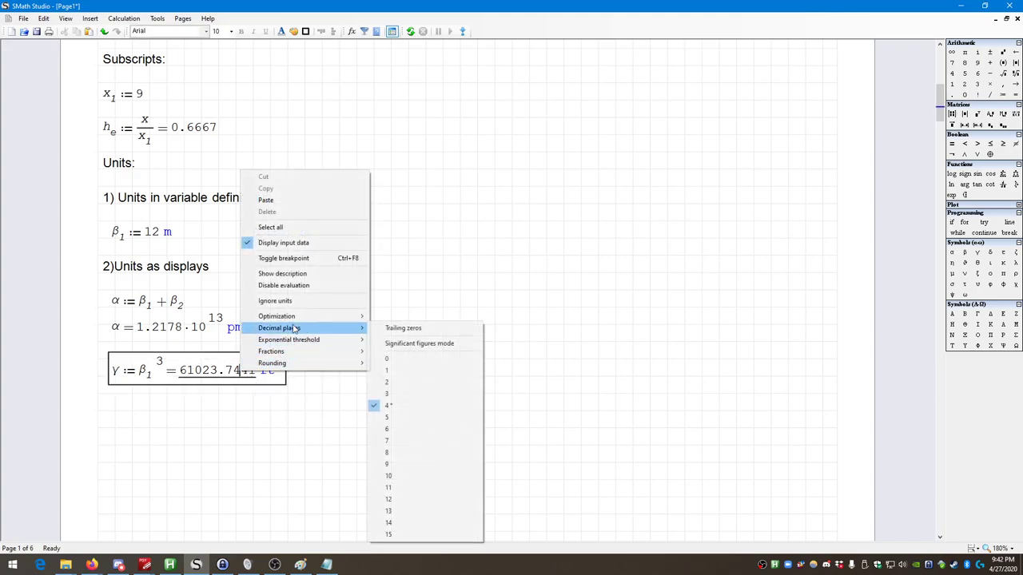
{"action": "left_click", "coordinate": [412, 384]}
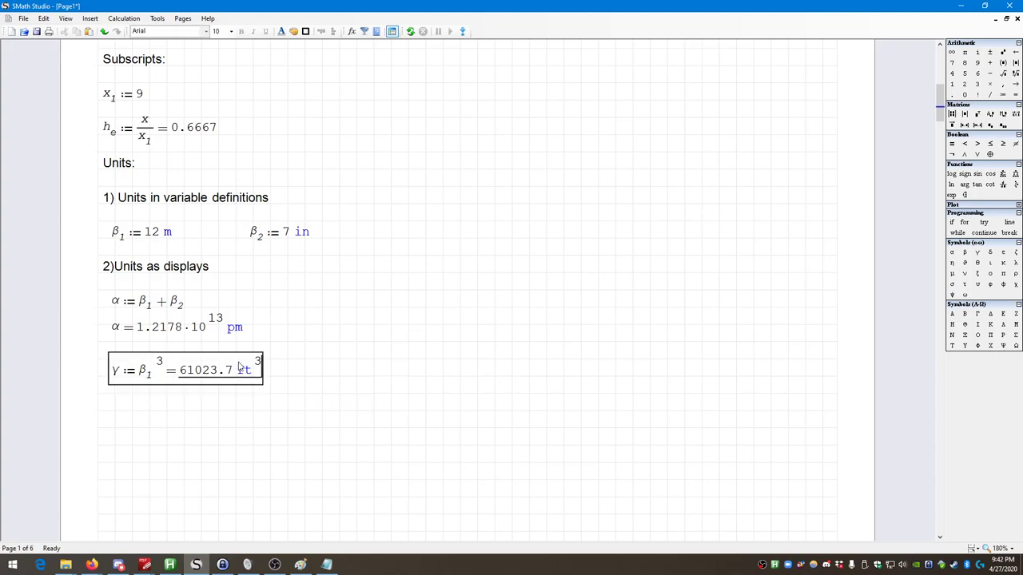
- Change γ's result unit from ft³ to L, reading 1.7·10⁶ L
{"action": "left_click_drag", "start_coordinate": [262, 372], "coordinate": [240, 369]}
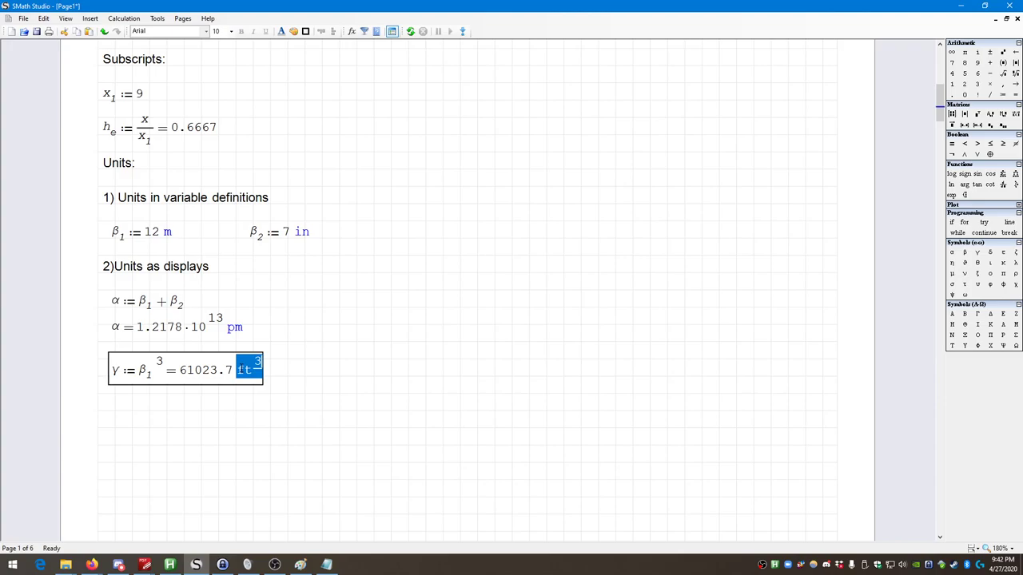
{"action": "type", "text": "L"}
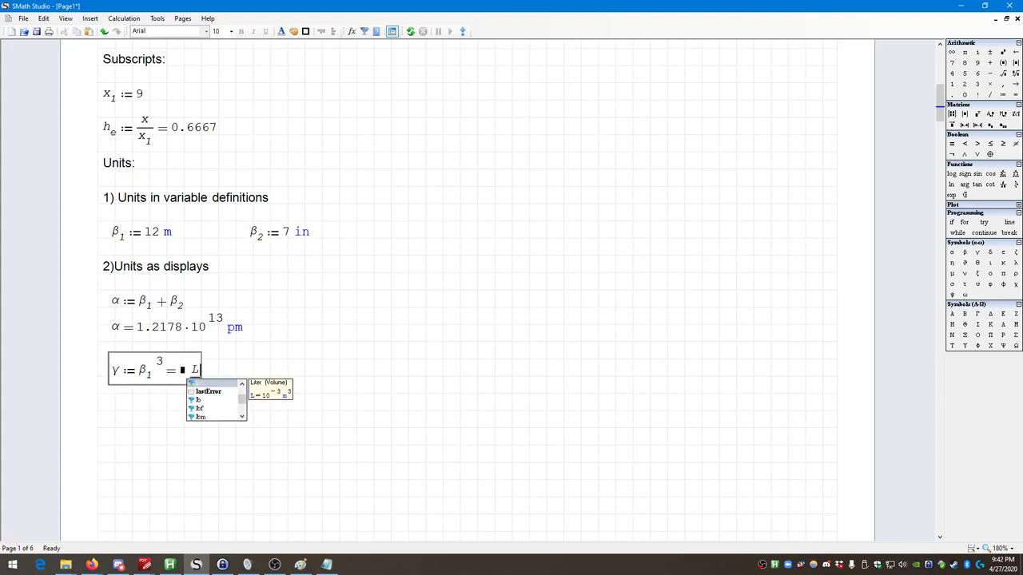
{"action": "left_click", "coordinate": [352, 422]}
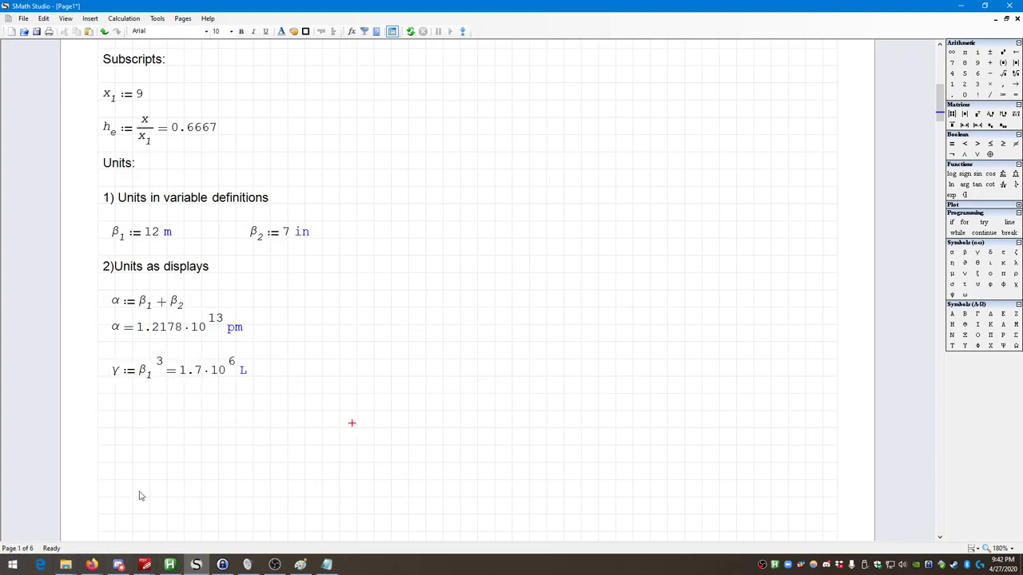
{"action": "left_click", "coordinate": [236, 382]}
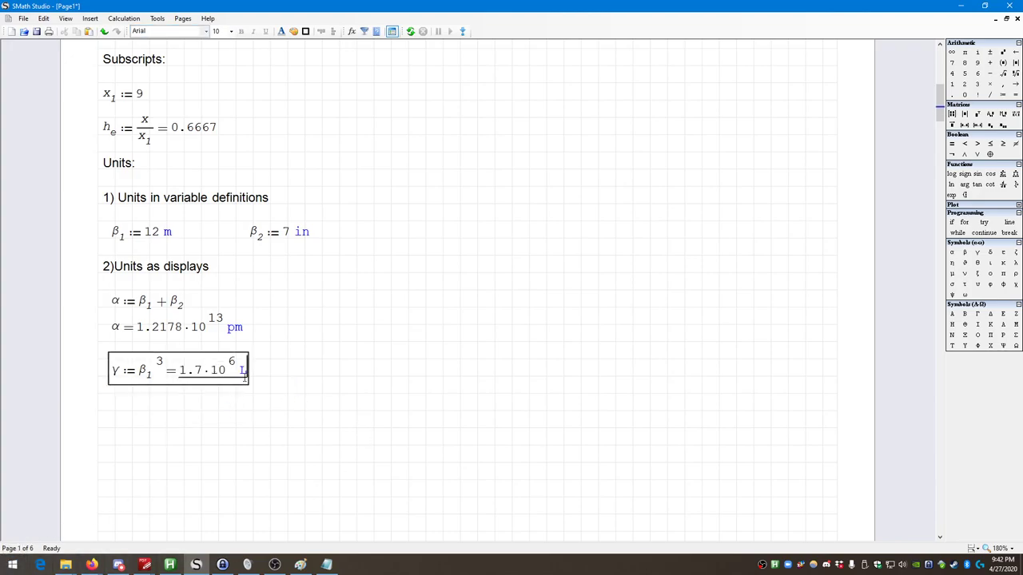
{"action": "double_click", "coordinate": [241, 377]}
{"action": "right_click", "coordinate": [221, 381]}
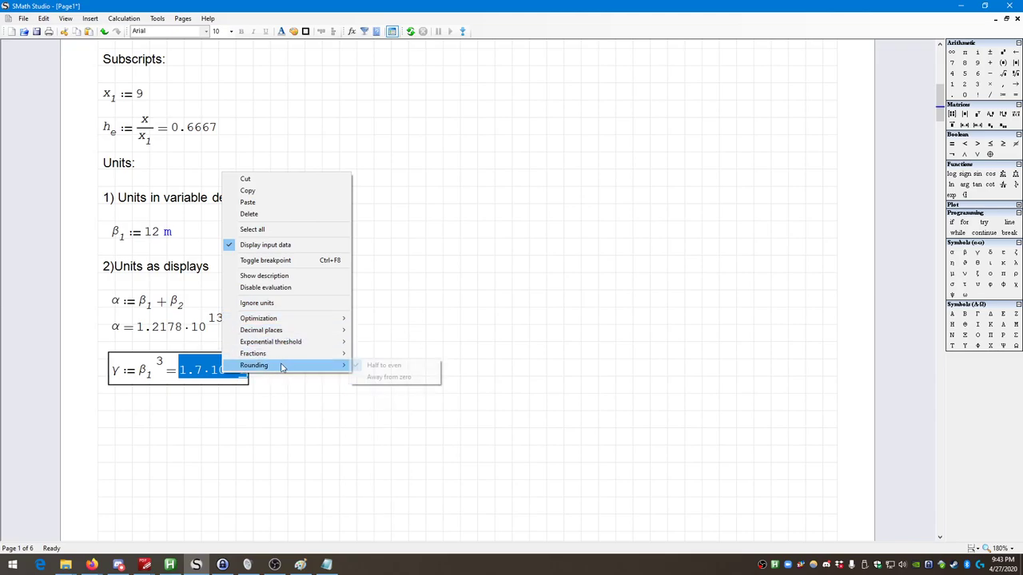
{"action": "mouse_move", "coordinate": [284, 369]}
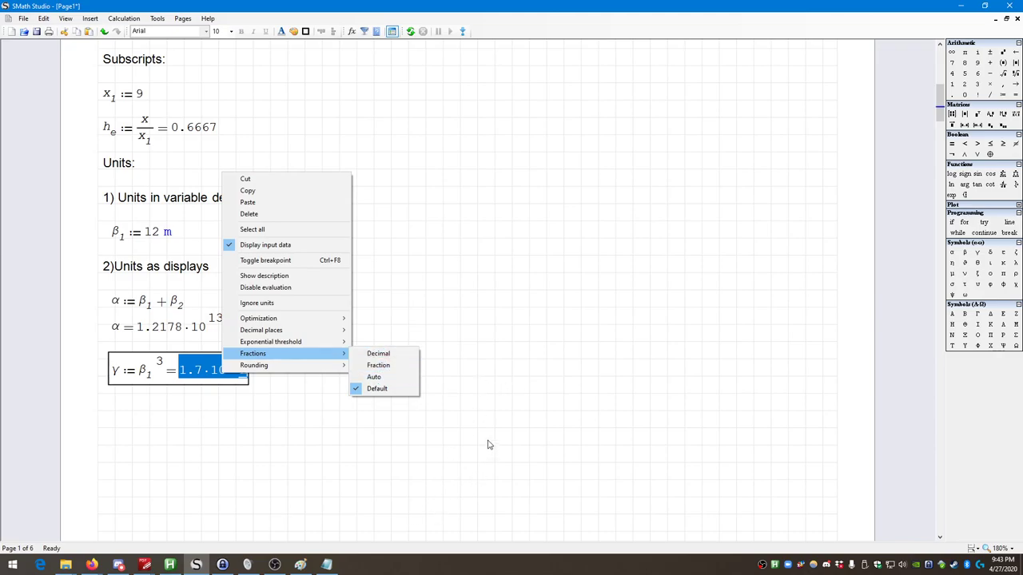
{"action": "left_click", "coordinate": [528, 467]}
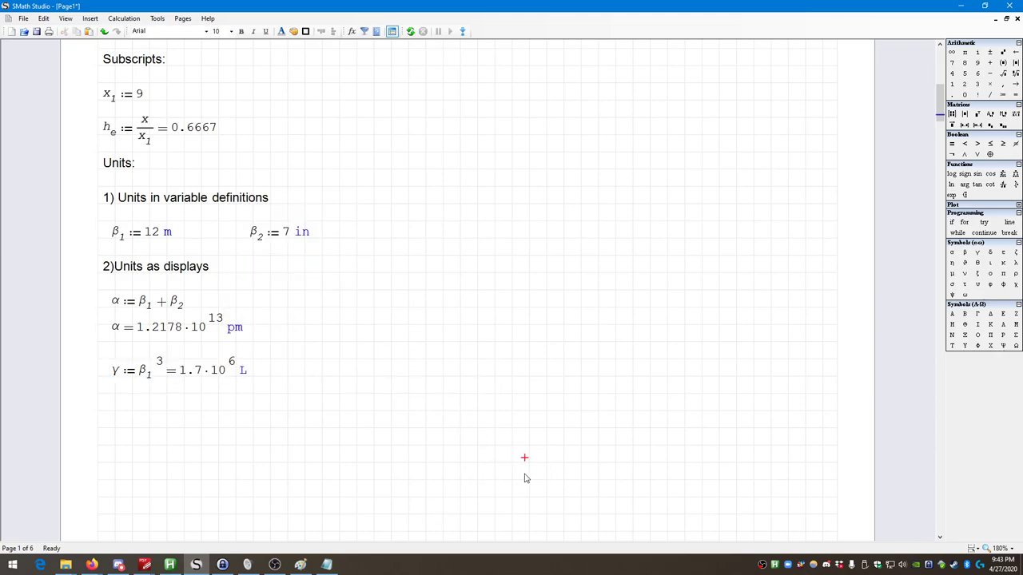
{"action": "left_click_drag", "start_coordinate": [394, 422], "coordinate": [202, 380]}
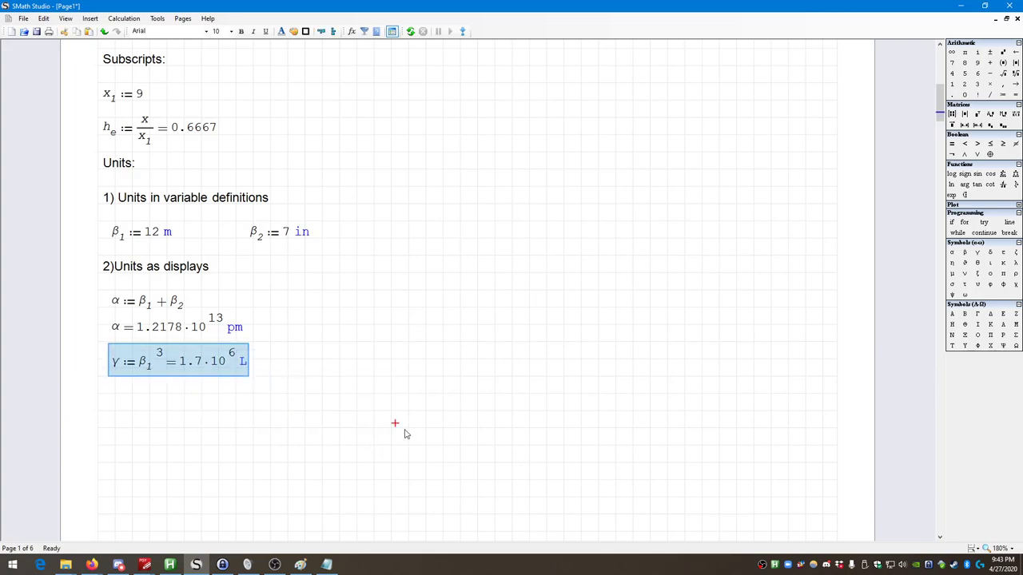
{"action": "scroll", "coordinate": [486, 422], "scroll_direction": "up", "scroll_amount": 3}
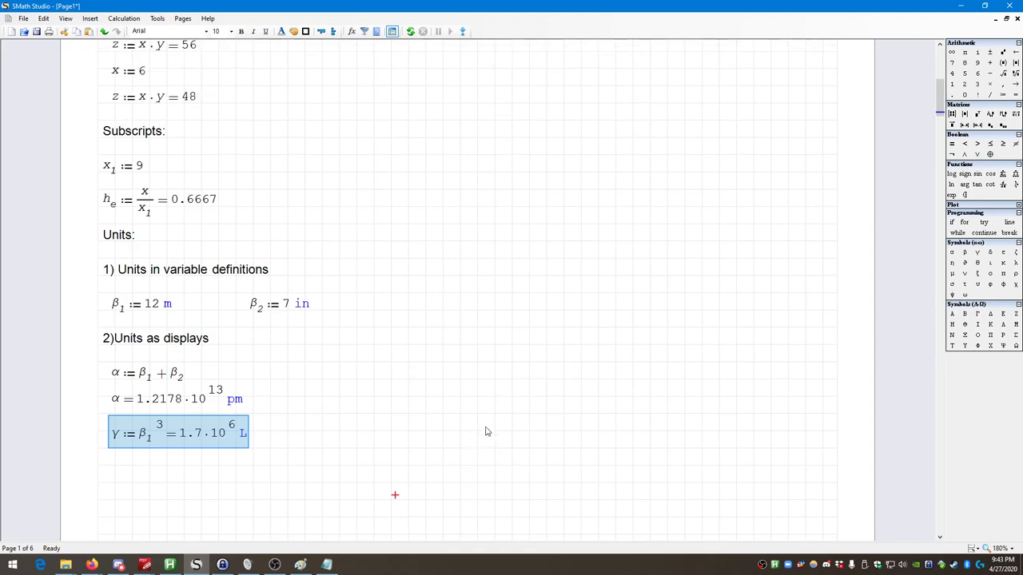
{"action": "left_click", "coordinate": [524, 380]}
{"action": "scroll", "coordinate": [493, 461], "scroll_direction": "up", "scroll_amount": 4}
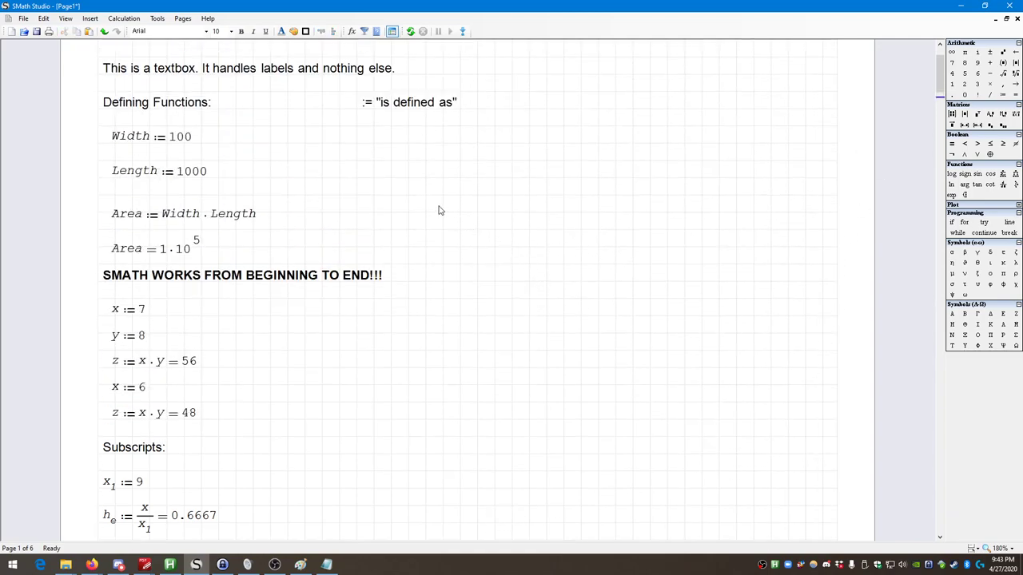
{"action": "scroll", "coordinate": [485, 407], "scroll_direction": "down", "scroll_amount": 5}
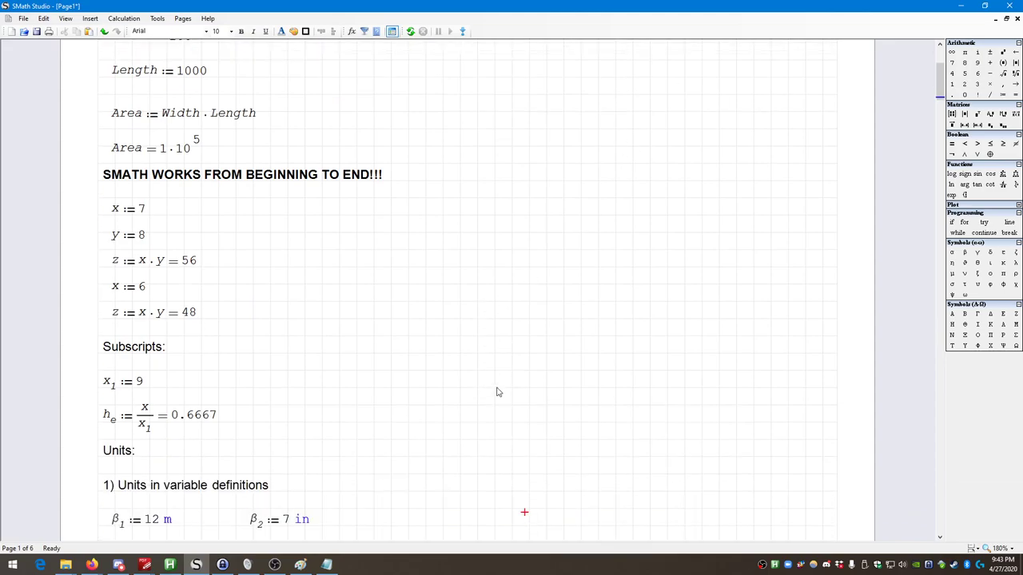
{"action": "scroll", "coordinate": [503, 390], "scroll_direction": "down", "scroll_amount": 1}
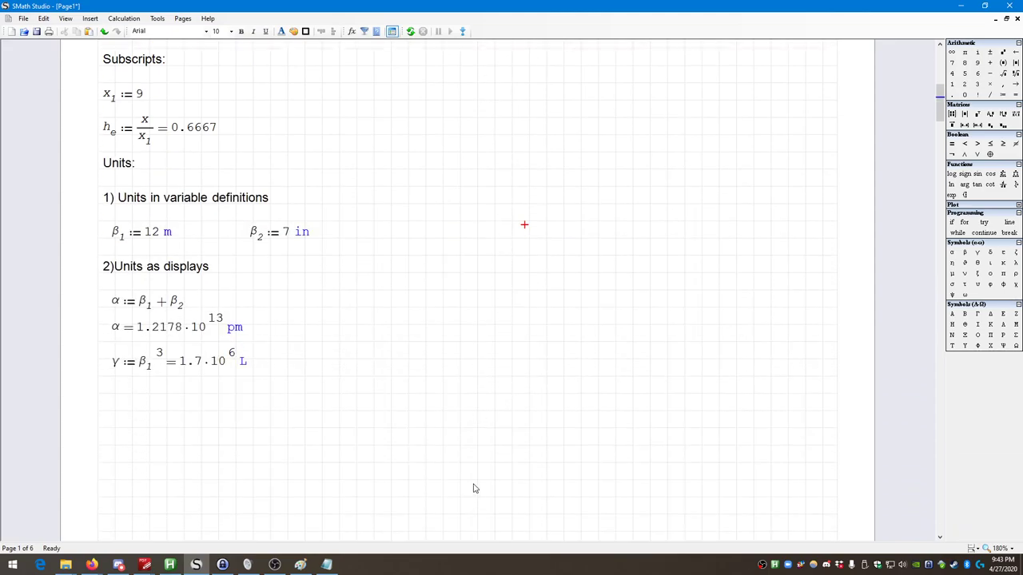